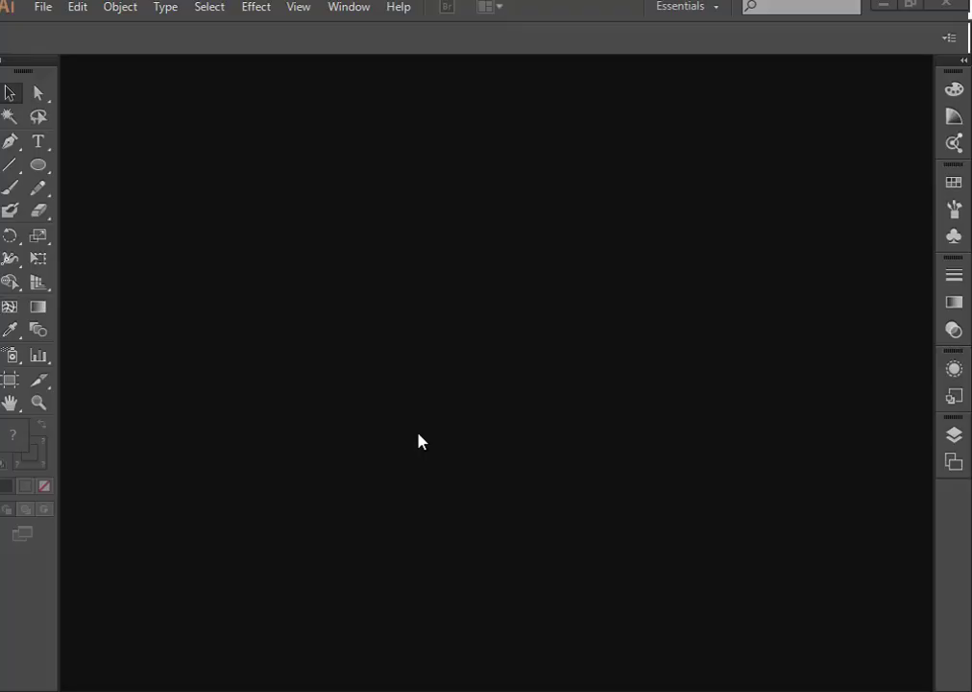
Create a new blank document, Untitled-2, with the default settings
click(44, 8)
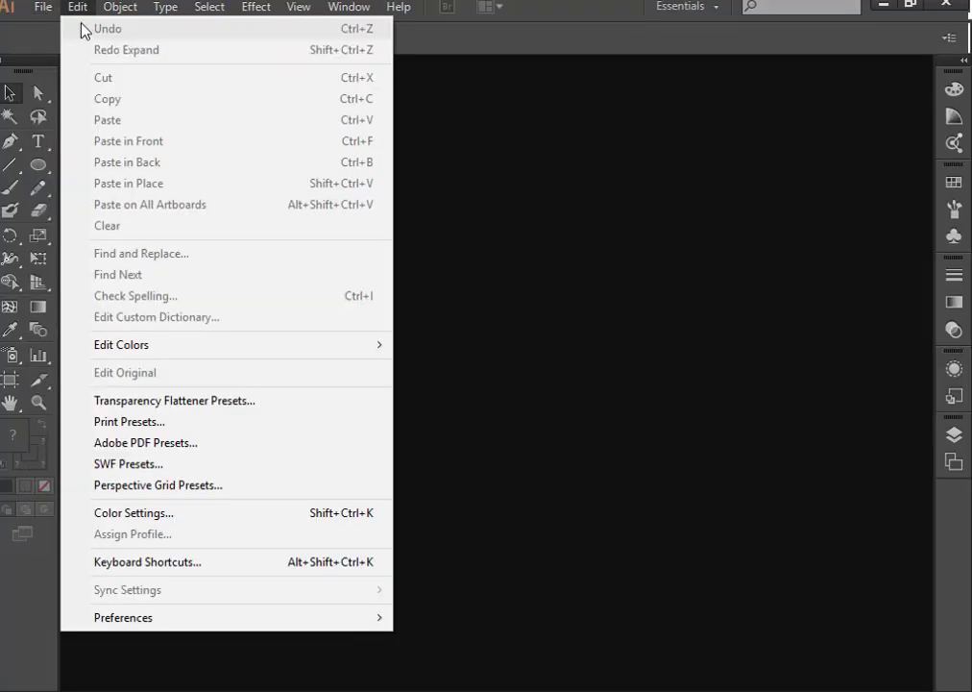
click(498, 197)
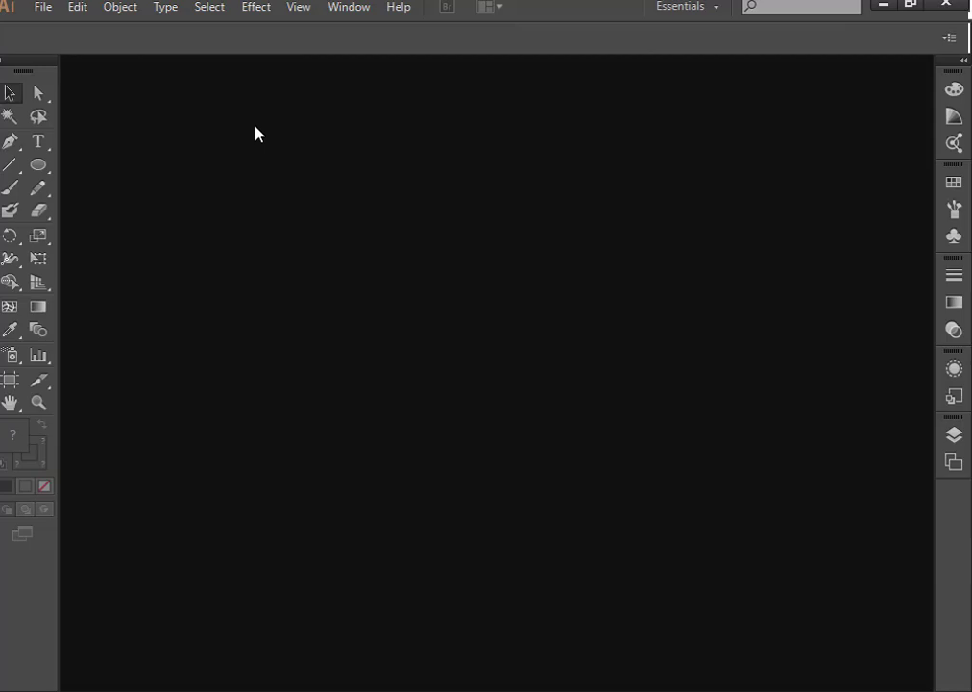
click(46, 10)
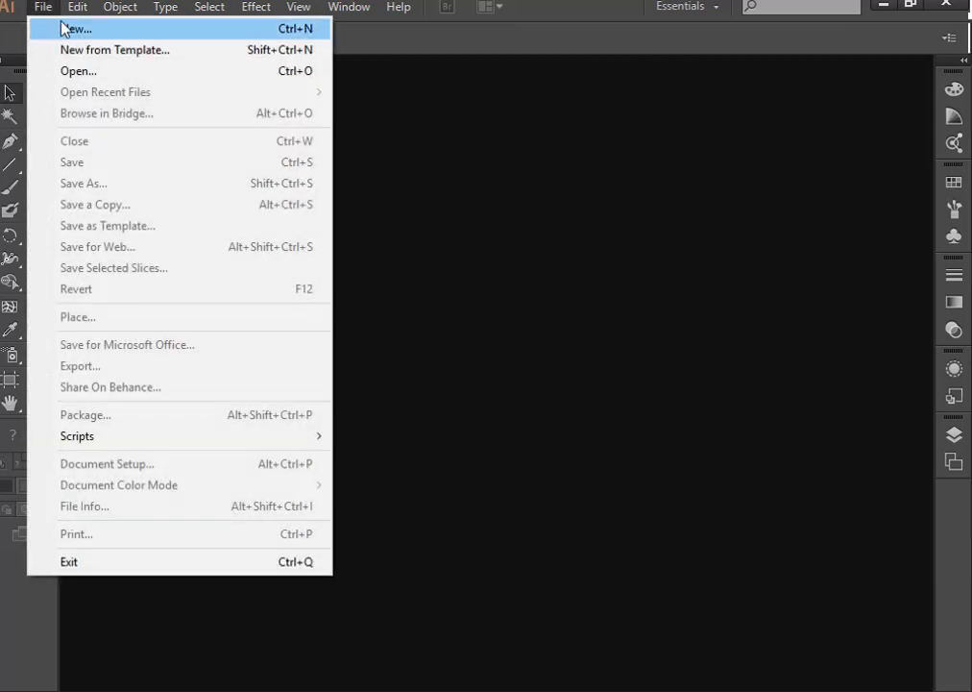
click(63, 26)
click(602, 527)
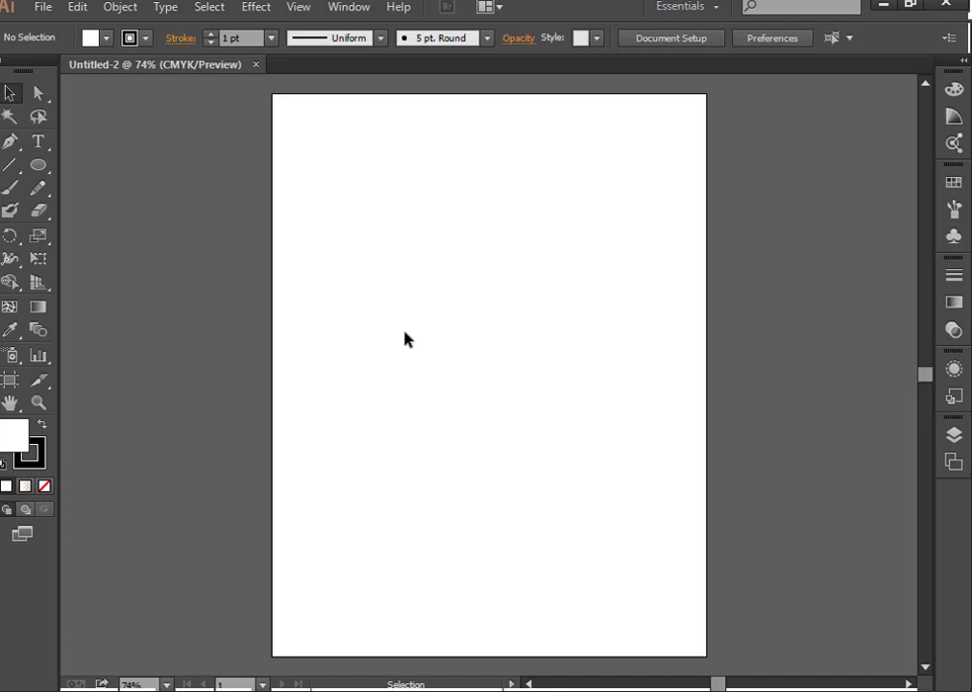
Drag the artboard's left and right edges outward into a wide landscape page
click(10, 379)
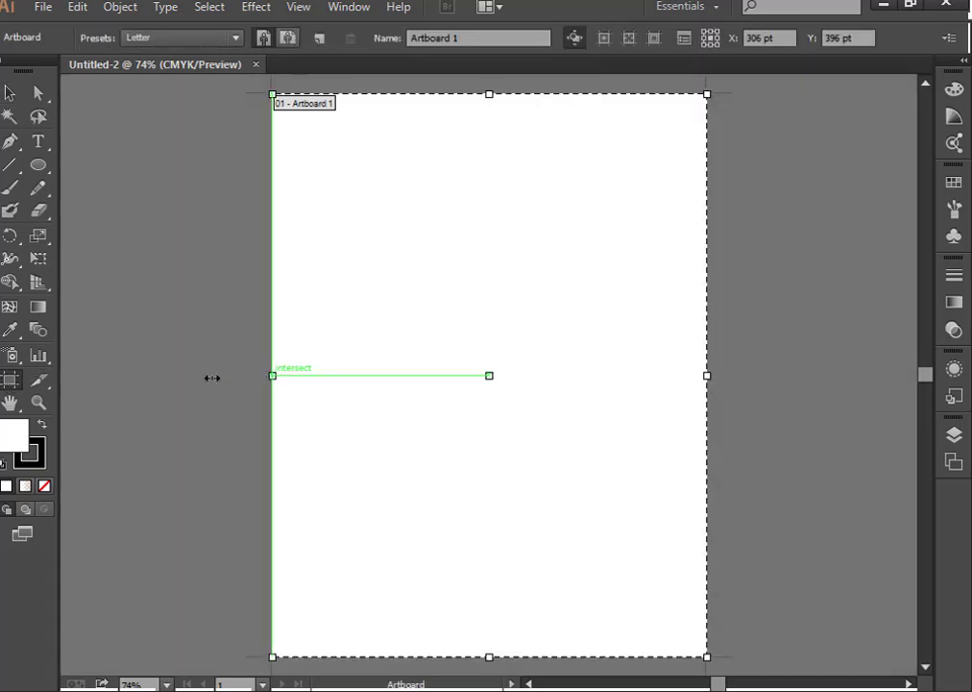
drag(273, 379, 69, 376)
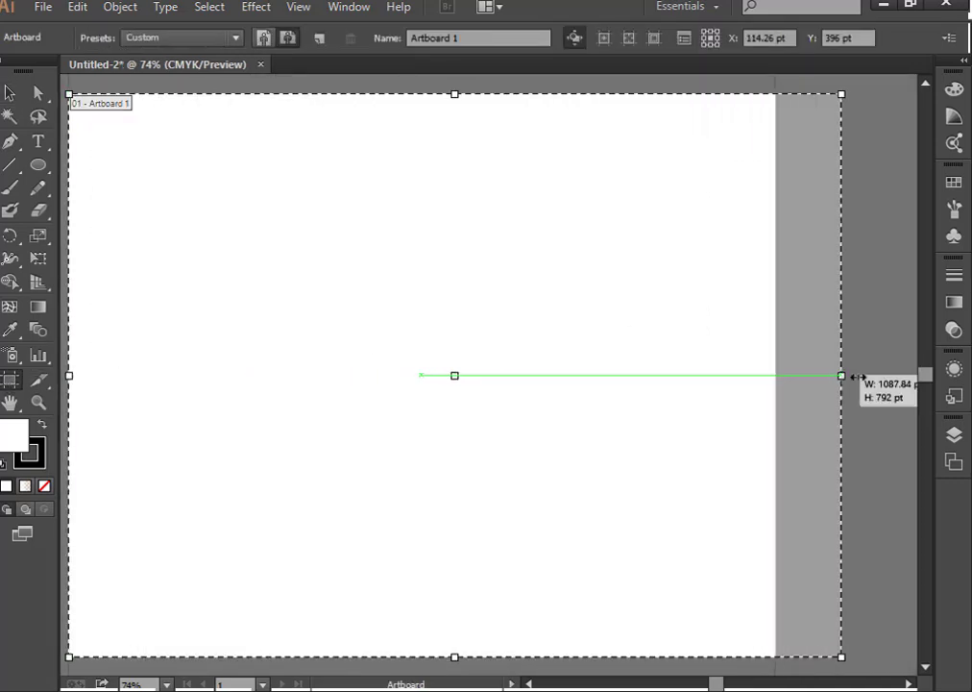
drag(777, 376, 870, 375)
scroll(257, 376, up, 1)
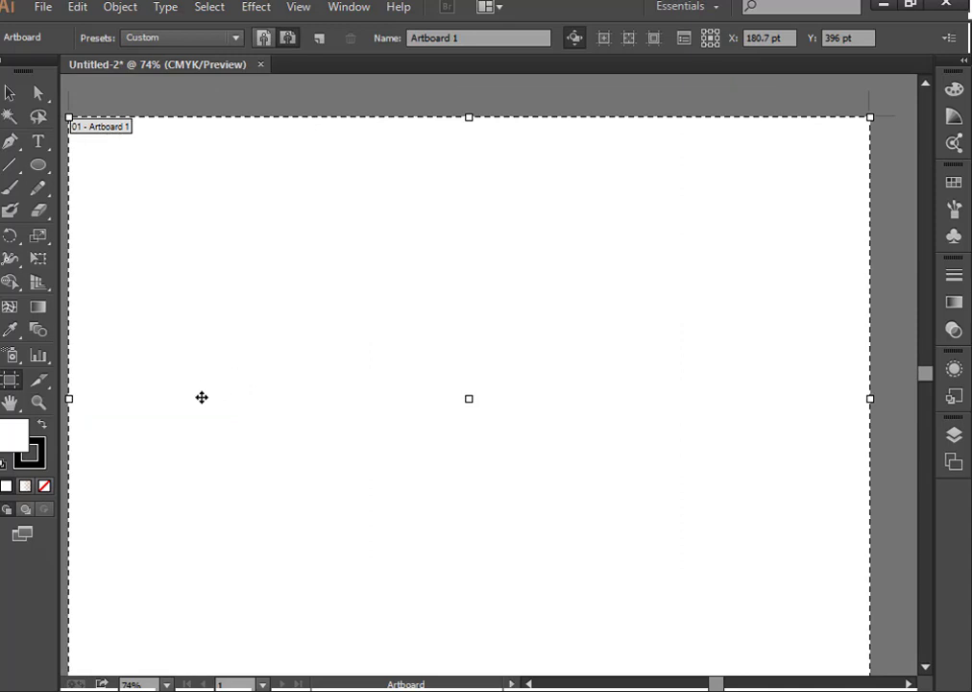
click(531, 684)
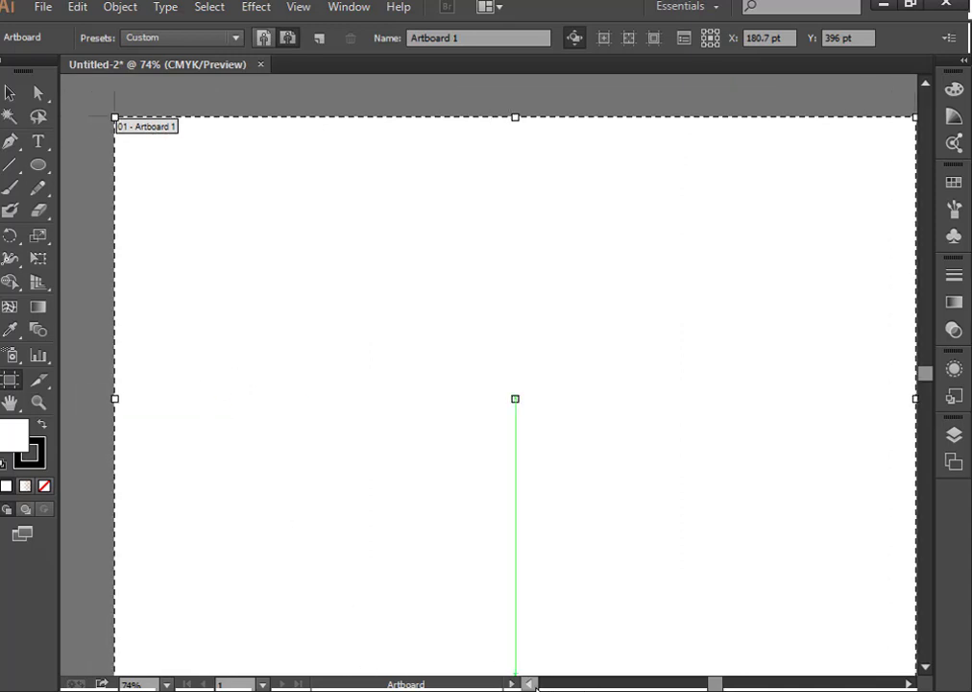
click(16, 89)
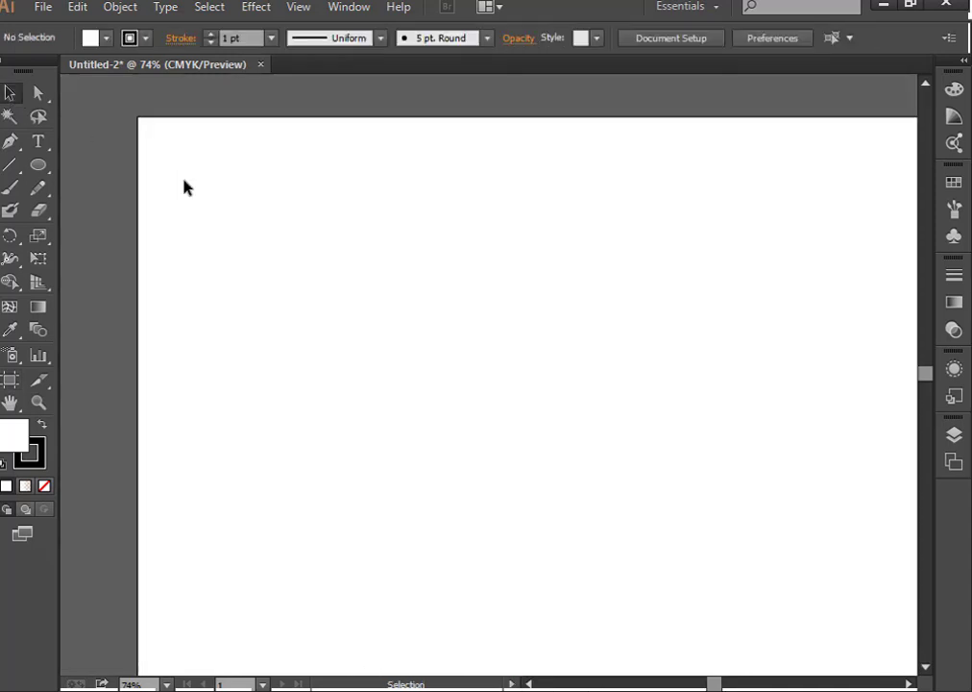
Zoom into the top-left and type four lines: Play, Volume, Mute icon, CD icon
click(39, 402)
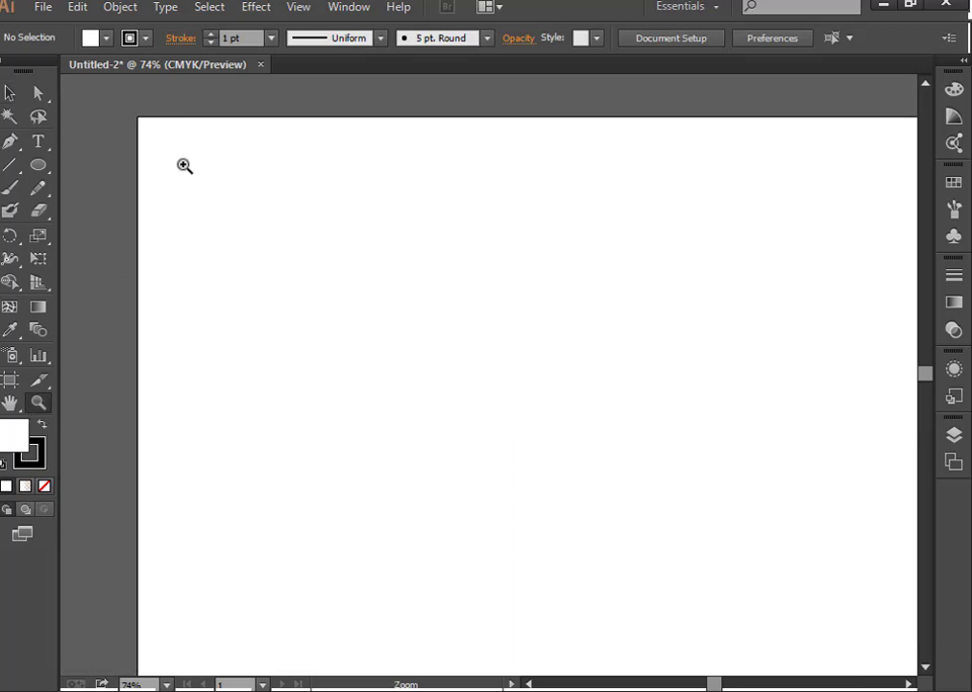
drag(157, 139, 501, 529)
scroll(403, 362, up, 5)
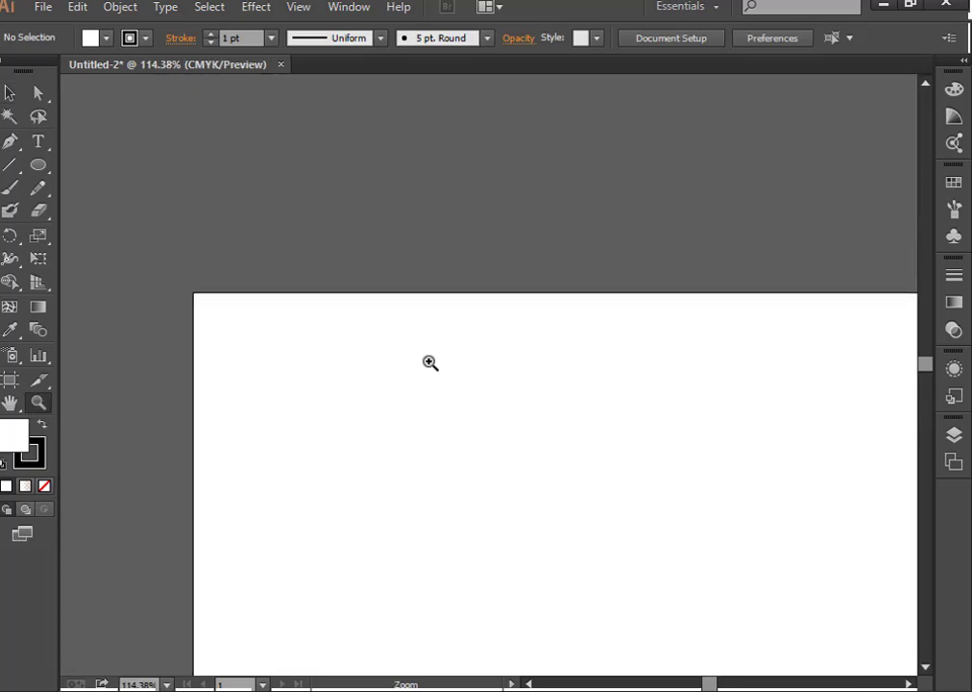
key(t)
click(234, 374)
text(Play)
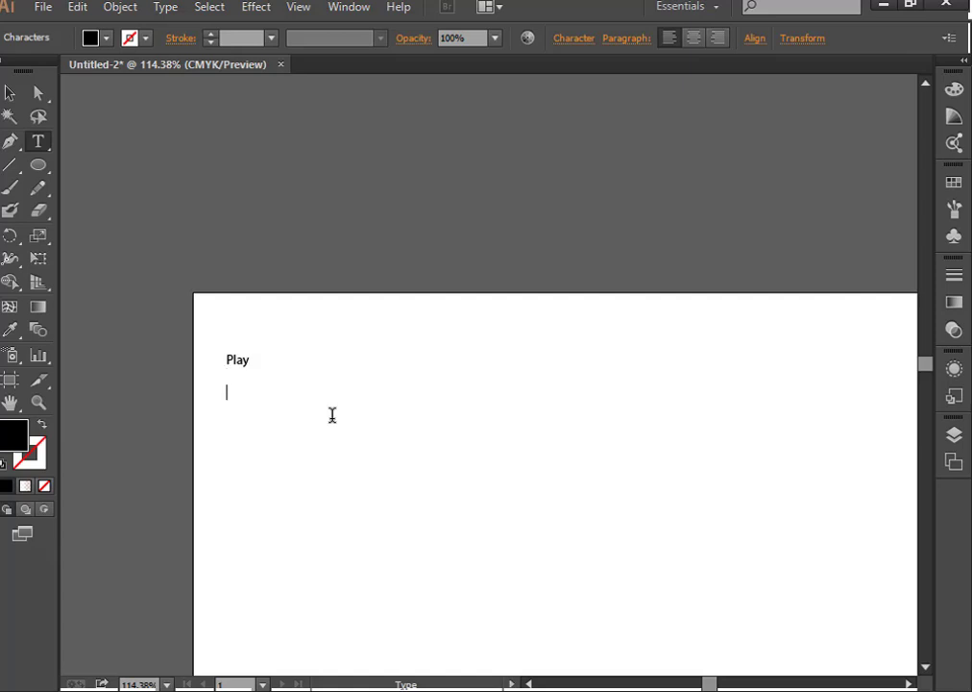
key(Return)
text(Volu)
text(m)
text(Mute icon)
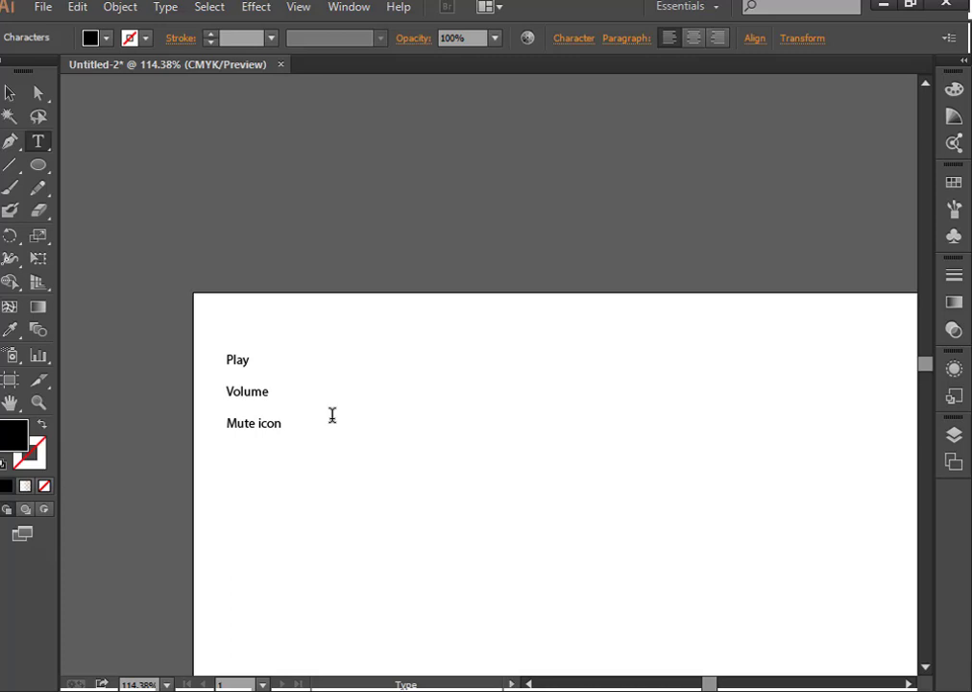
text(CD icon)
click(922, 690)
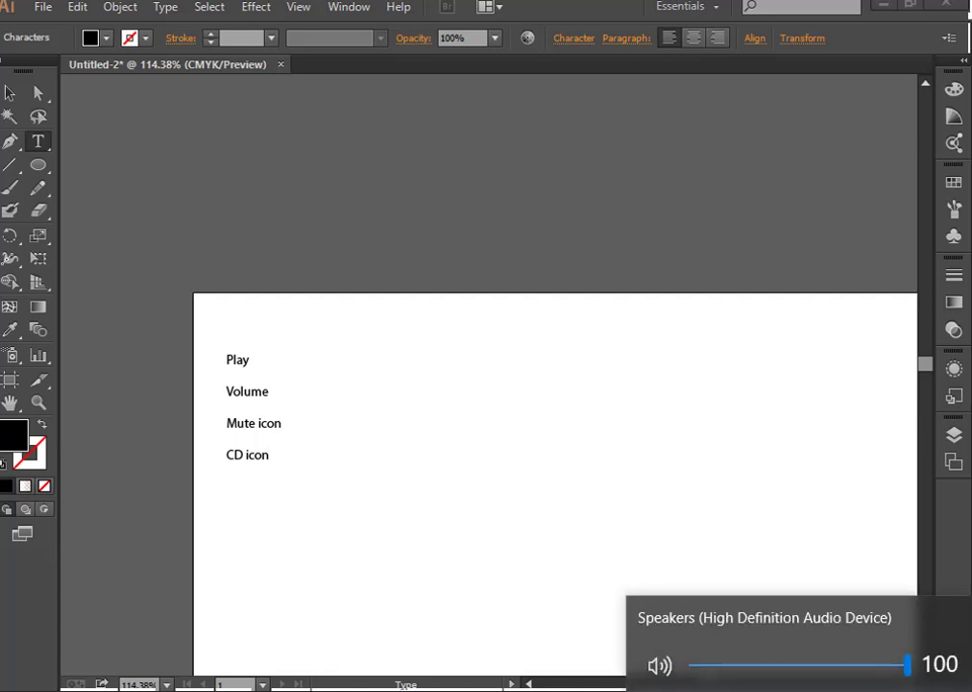
key(Escape)
click(922, 691)
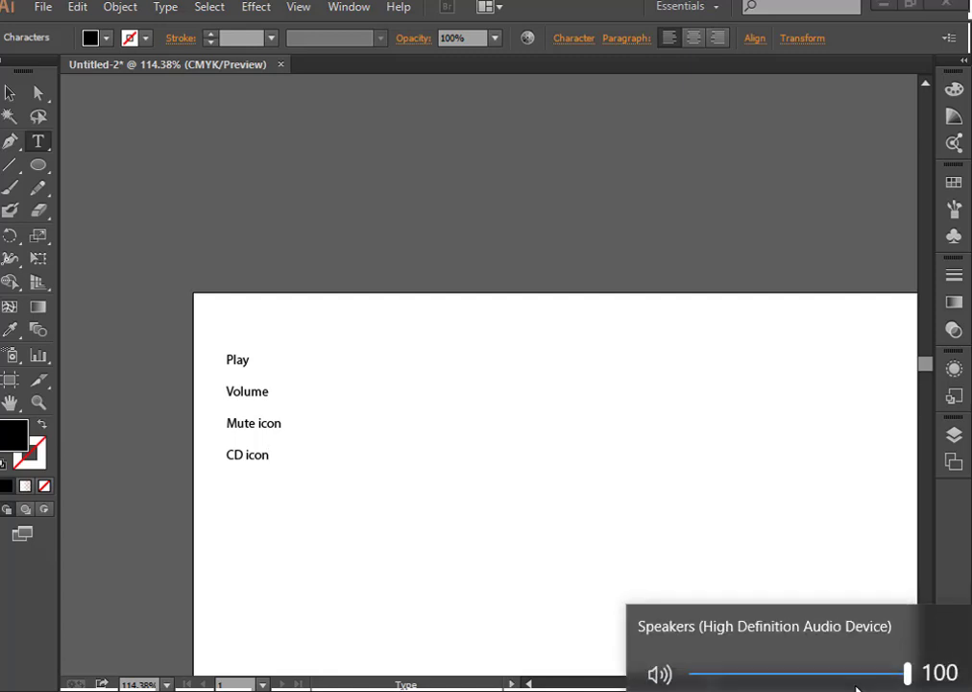
drag(907, 665, 846, 665)
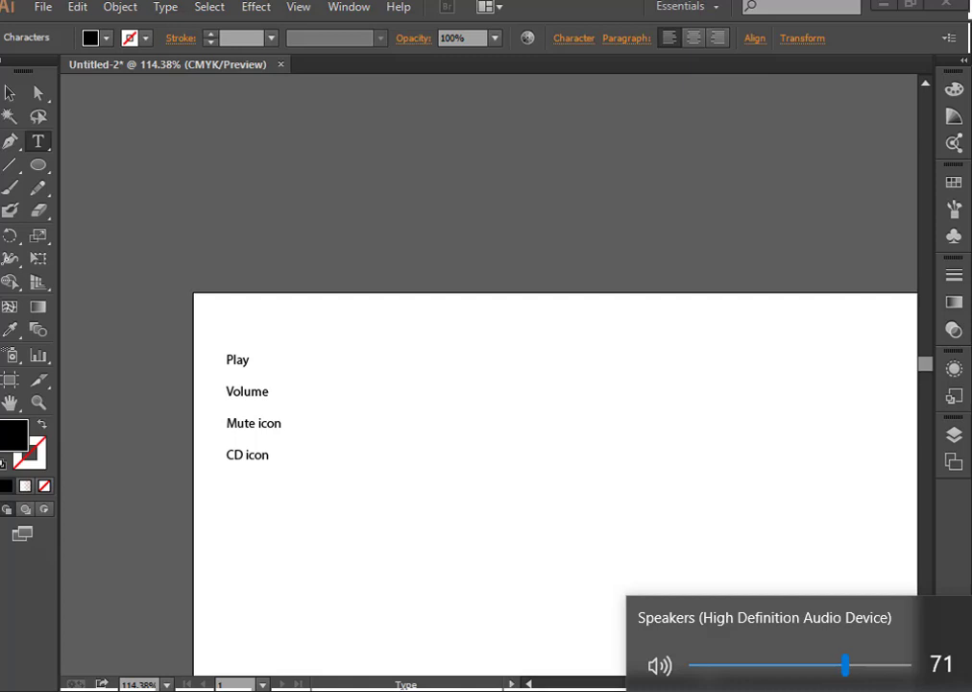
click(911, 683)
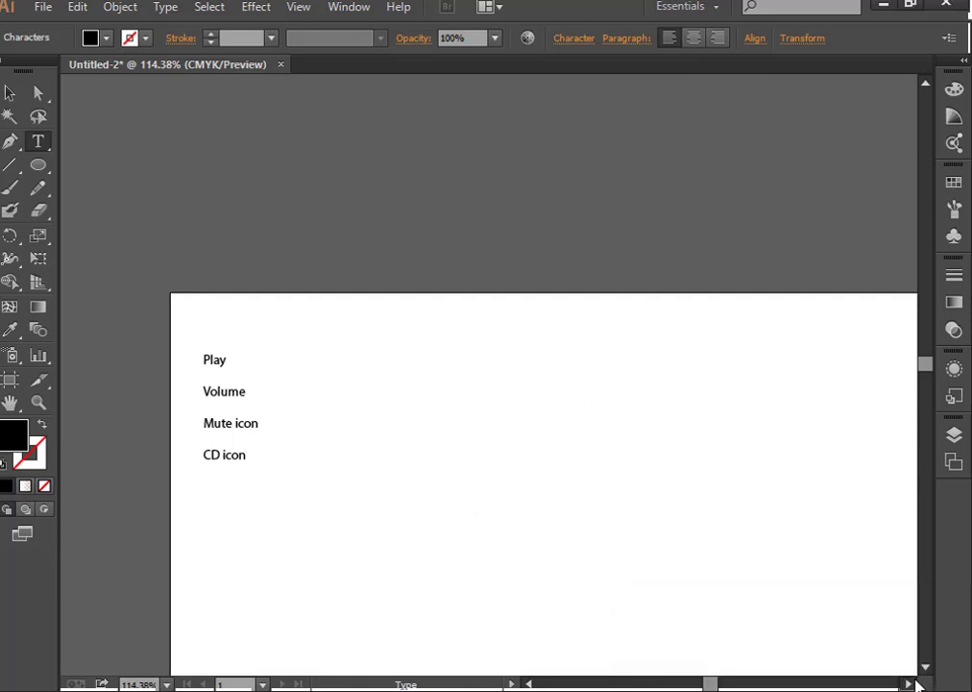
scroll(403, 207, down, 3)
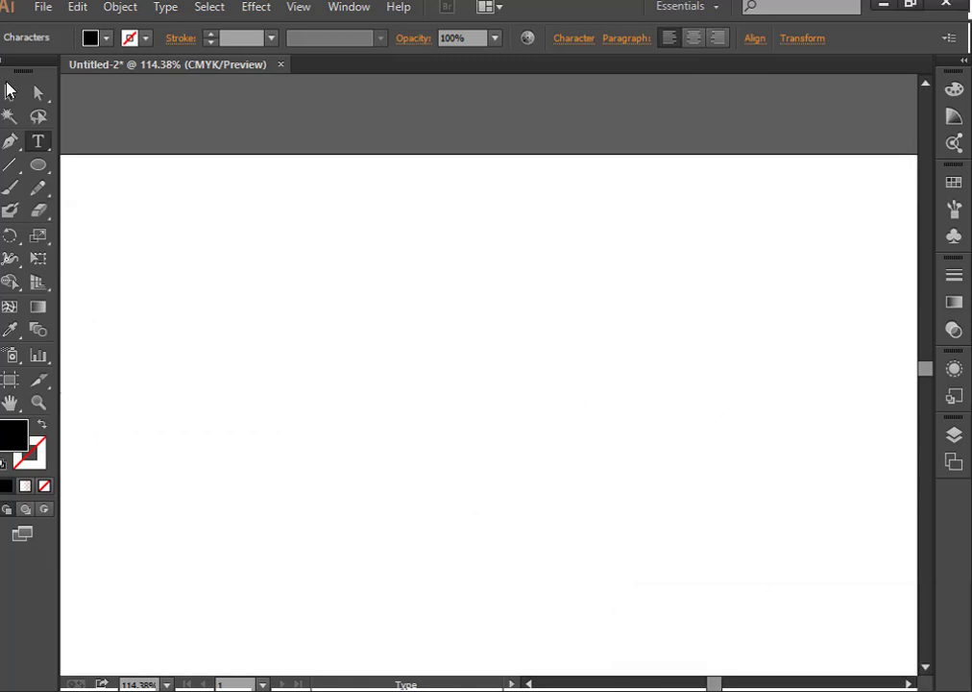
click(750, 690)
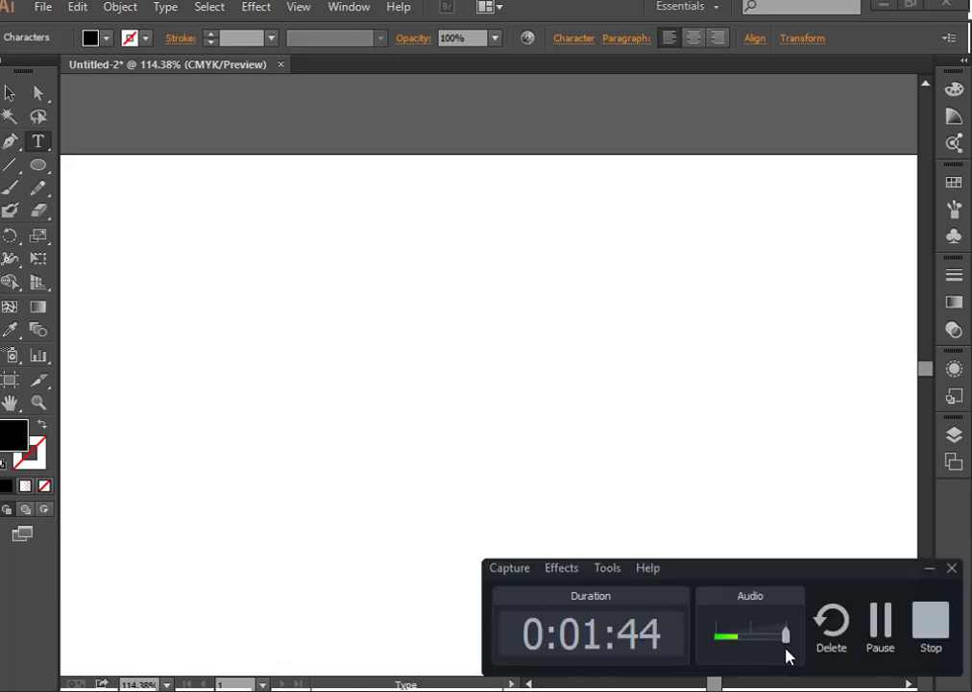
click(925, 571)
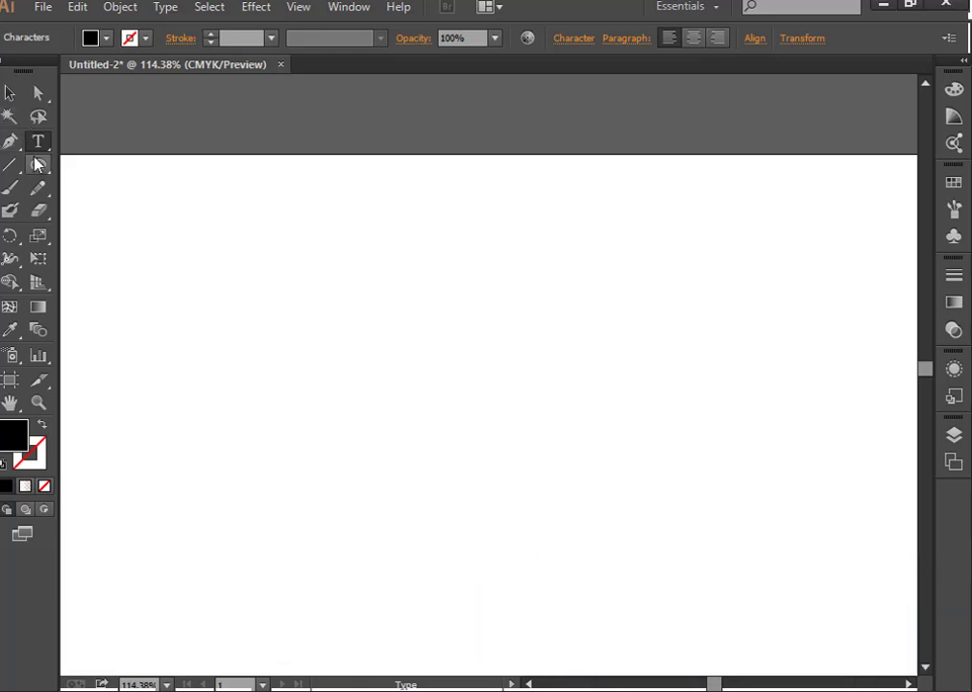
mouse_move(38, 165)
mouse_down()
mouse_move(243, 184)
mouse_move(119, 213)
mouse_up()
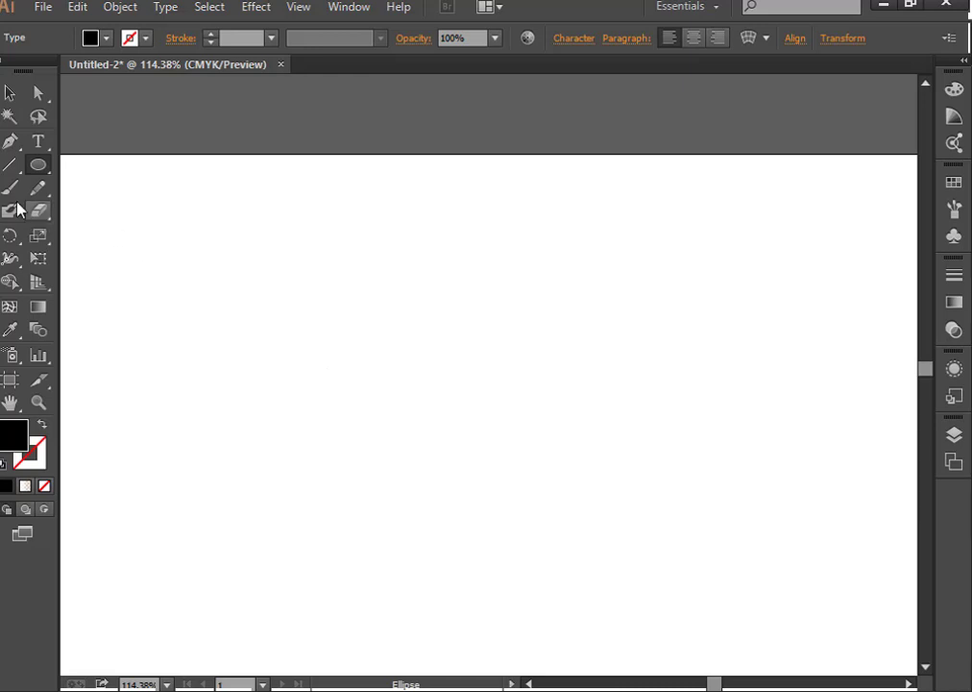
Draw a circle about 134 pt wide with no fill and a 1 pt black stroke
click(11, 93)
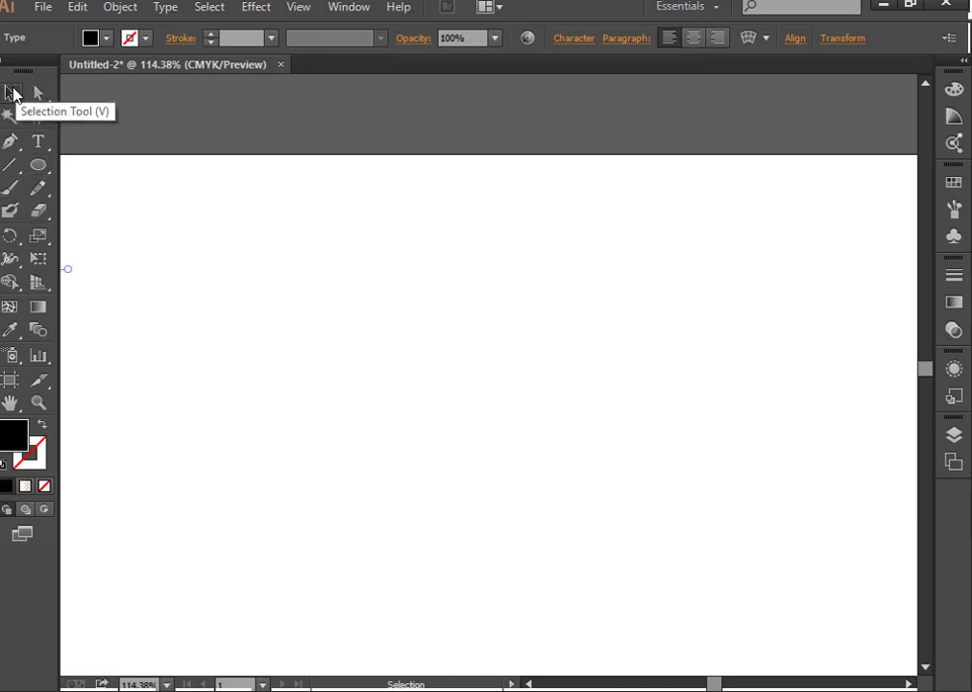
key(l)
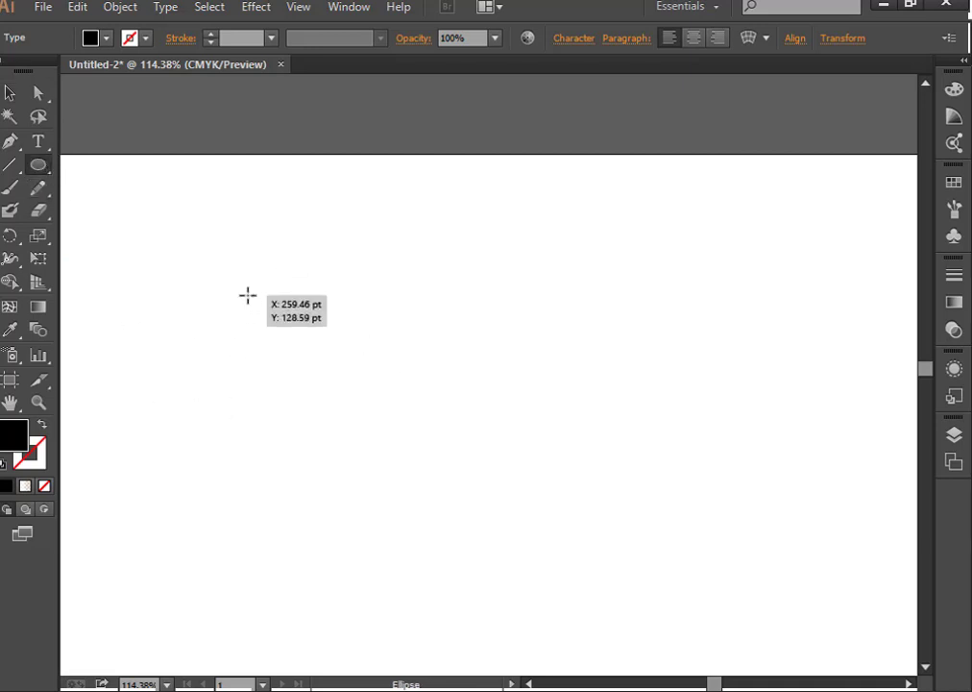
mouse_move(248, 295)
mouse_down()
mouse_move(398, 438)
mouse_move(388, 435)
mouse_up()
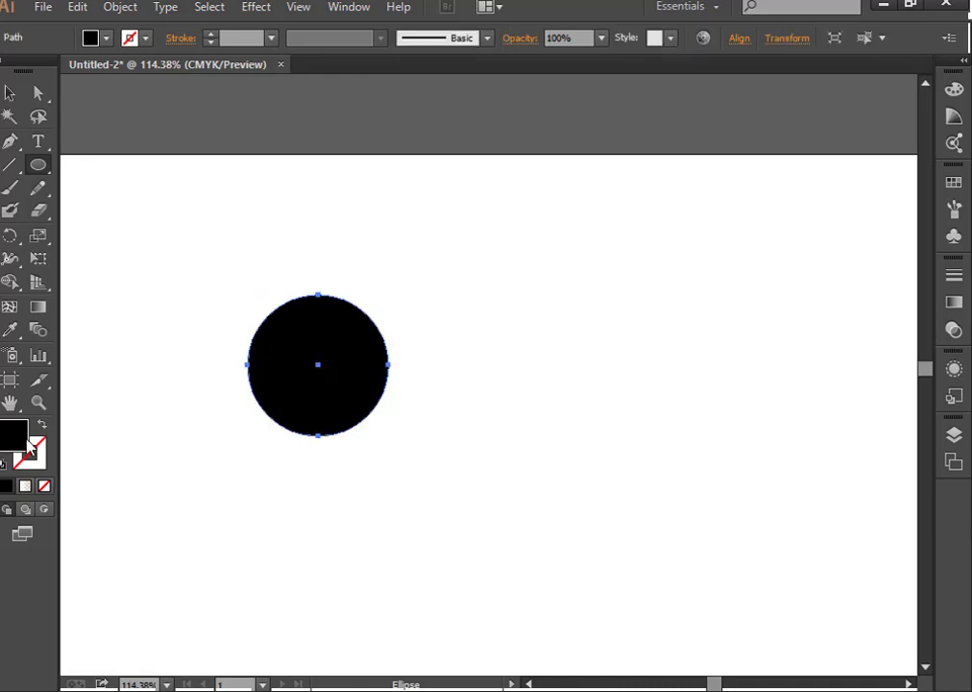
click(41, 424)
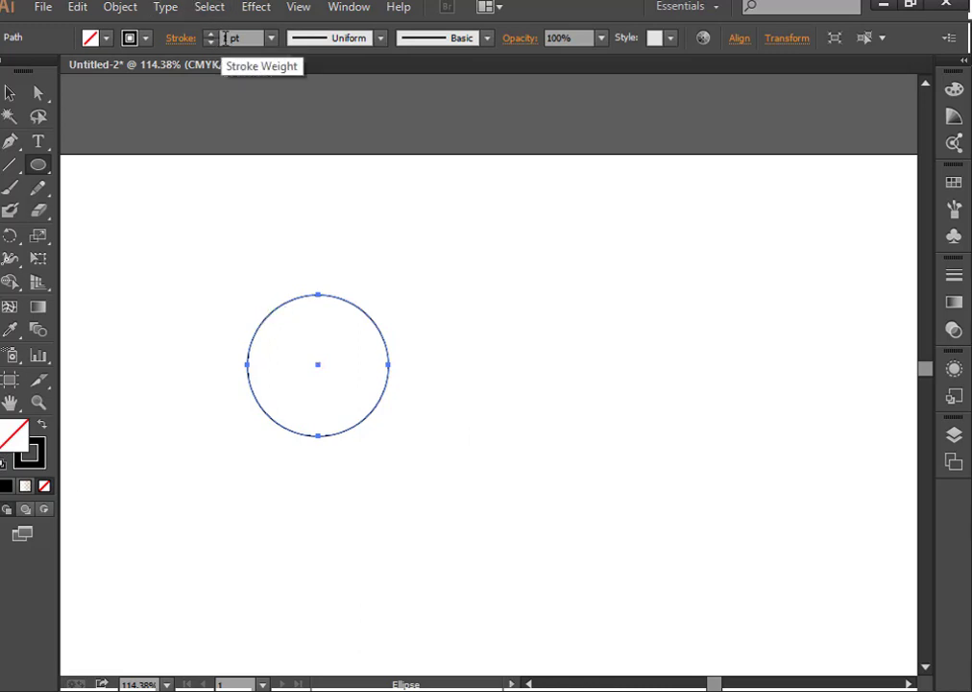
click(228, 37)
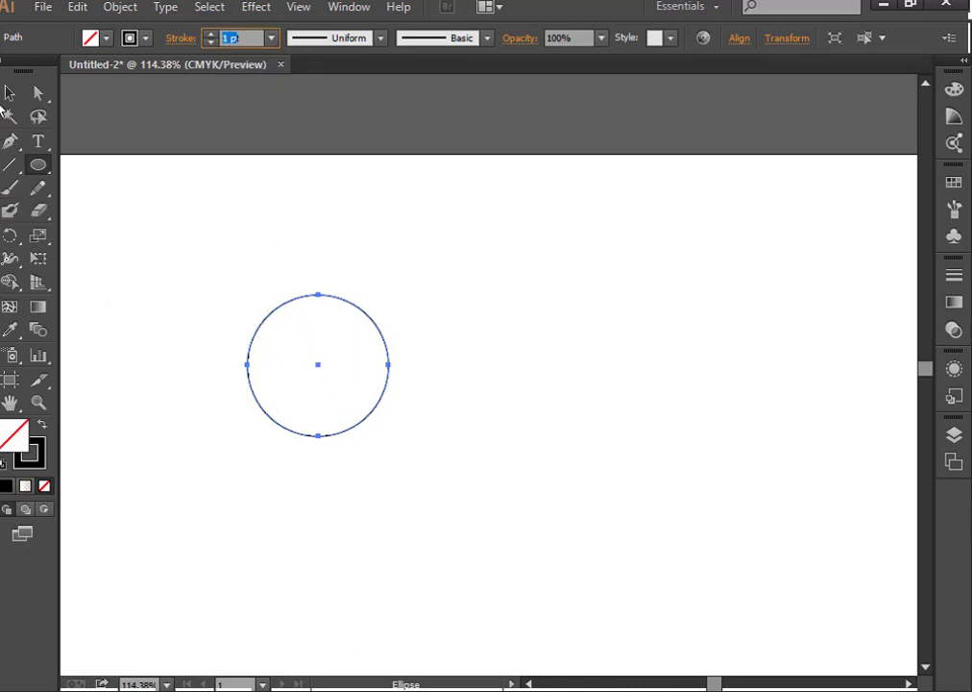
click(10, 92)
click(354, 357)
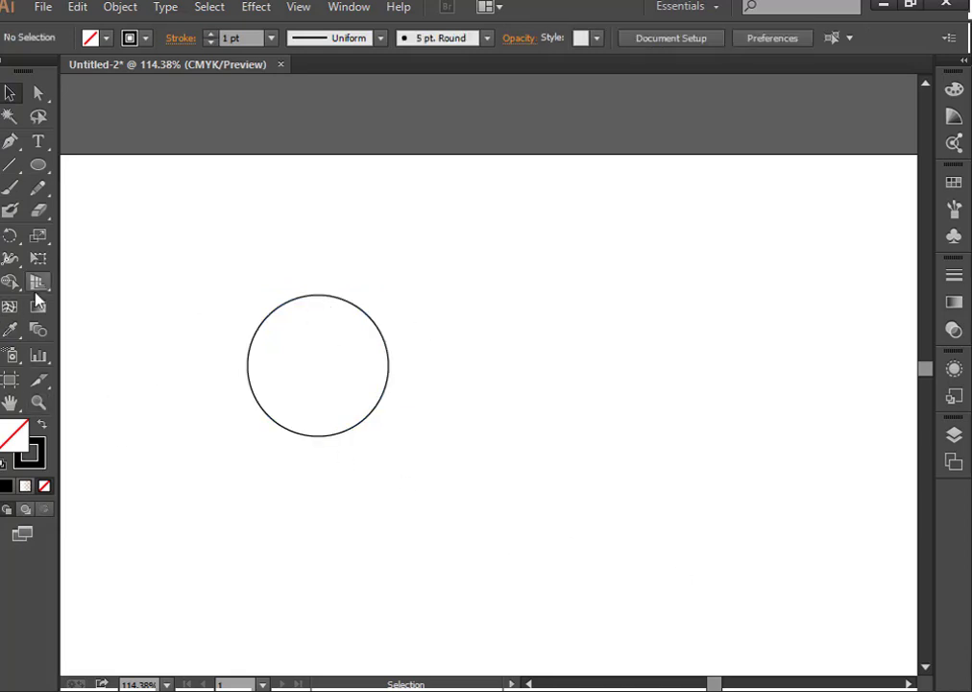
Copy the outlined circle rightward so four identical circles sit in a row
drag(219, 279, 362, 388)
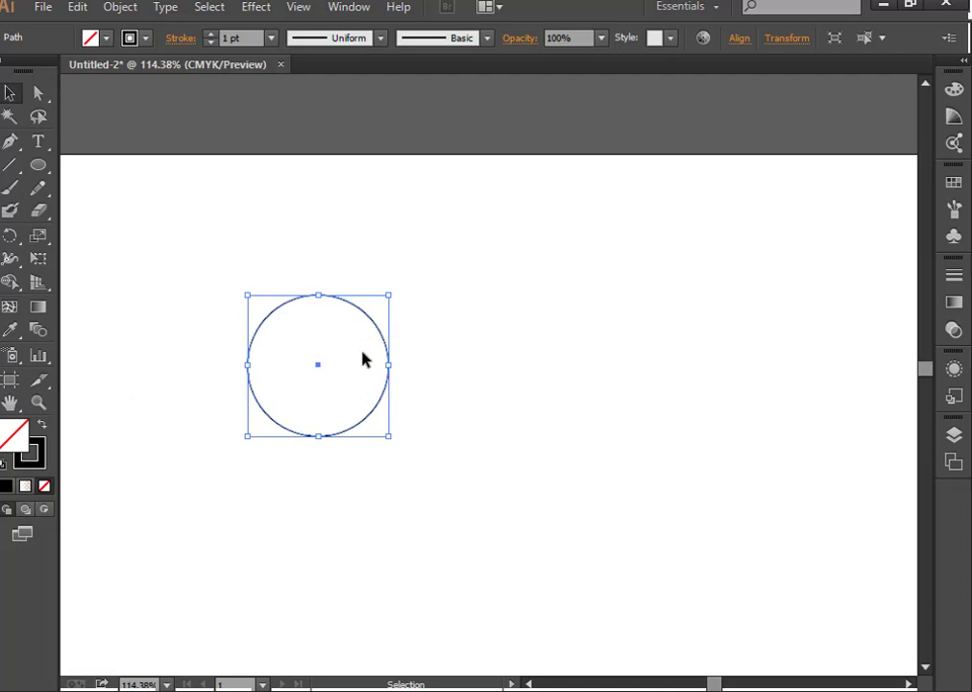
drag(385, 341, 539, 347)
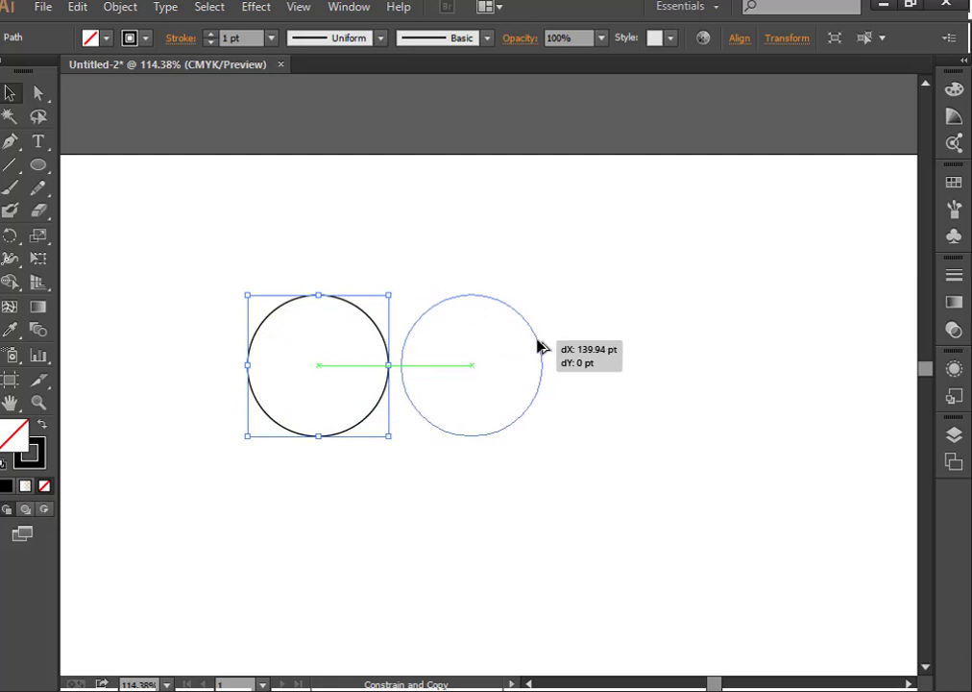
drag(539, 347, 548, 347)
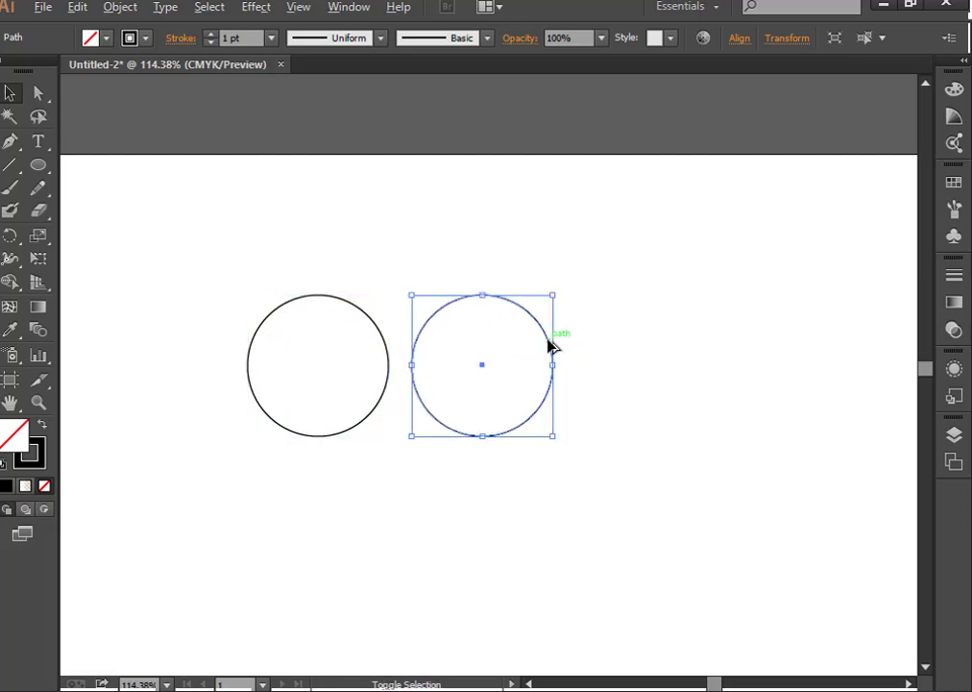
click(623, 345)
click(544, 338)
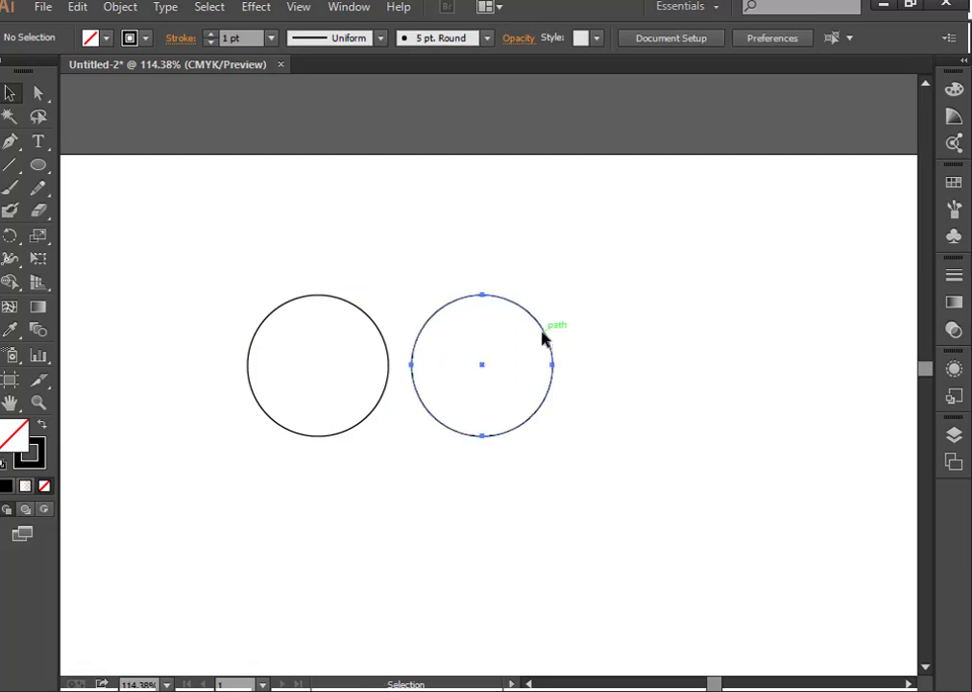
click(543, 338)
drag(550, 338, 708, 359)
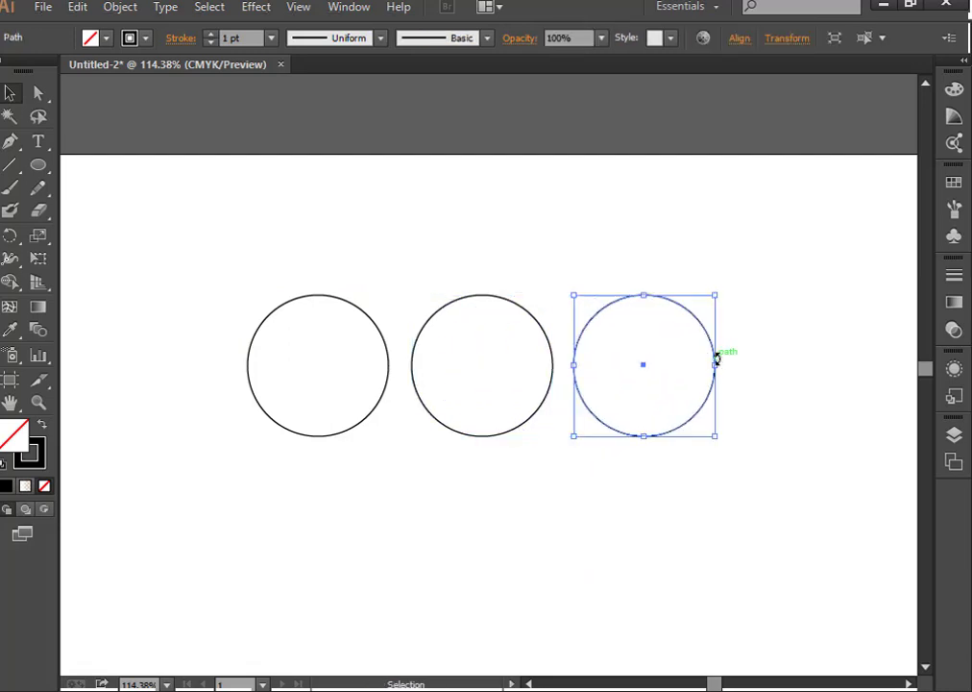
click(730, 360)
drag(718, 354, 882, 375)
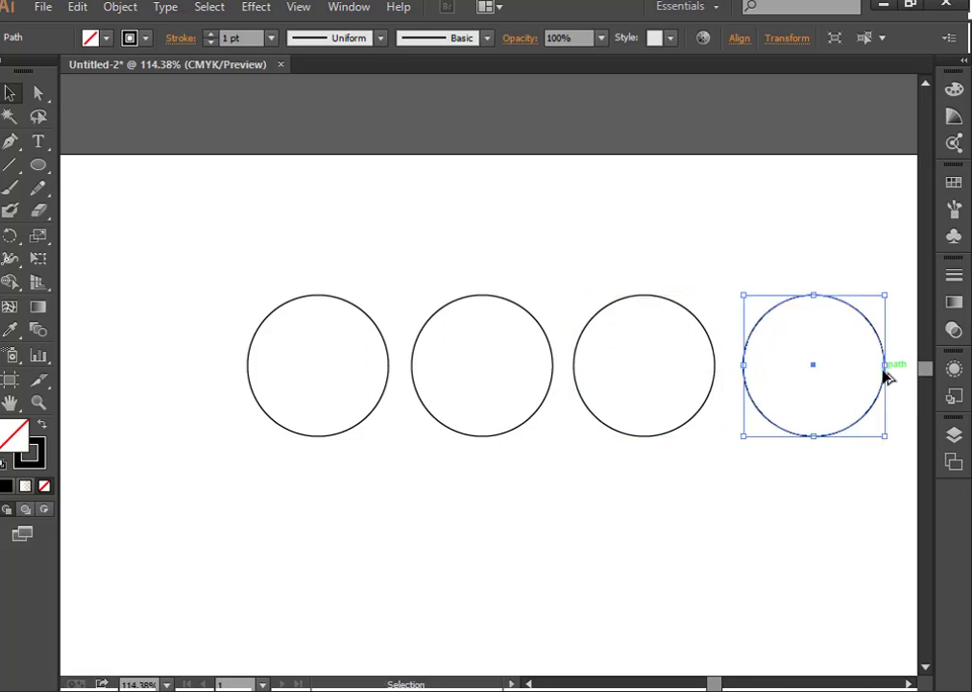
click(115, 372)
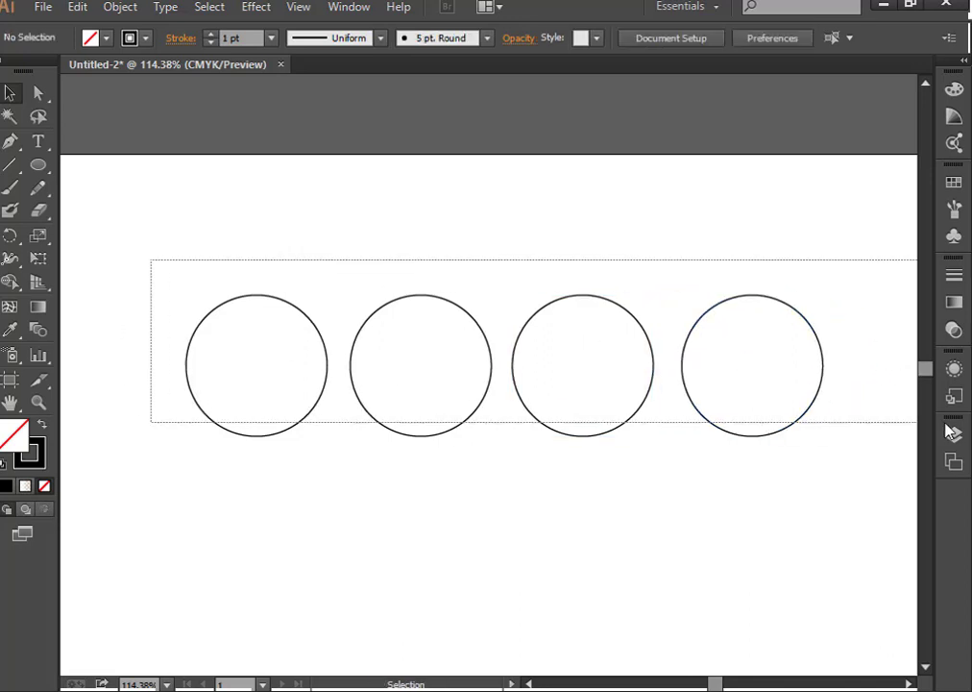
Select all four circles, check their alignment options, then deselect
drag(215, 268, 858, 423)
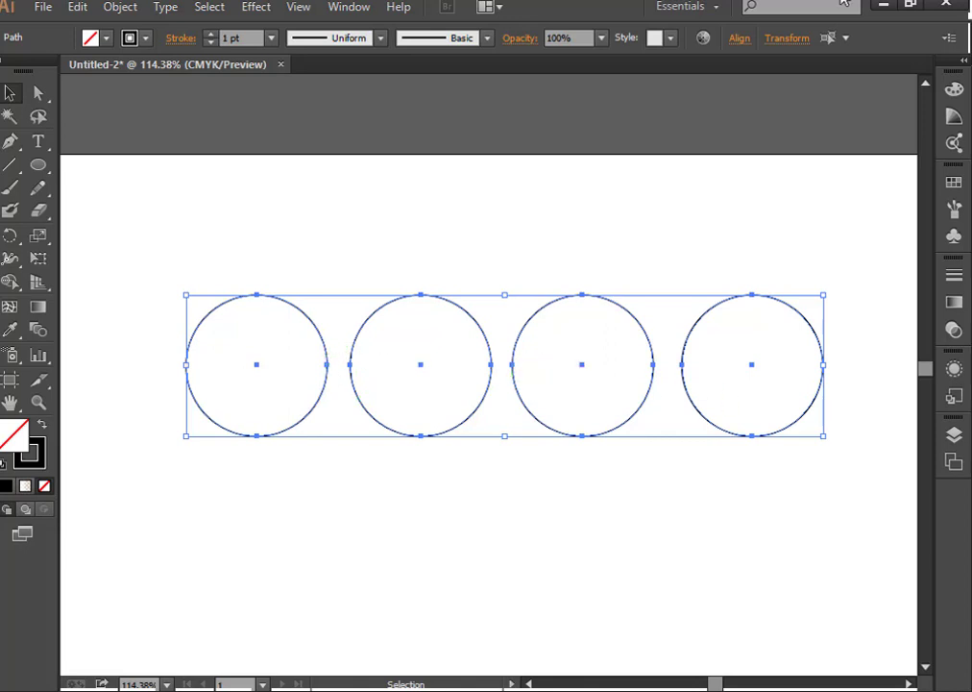
click(741, 40)
click(203, 292)
click(230, 300)
click(256, 614)
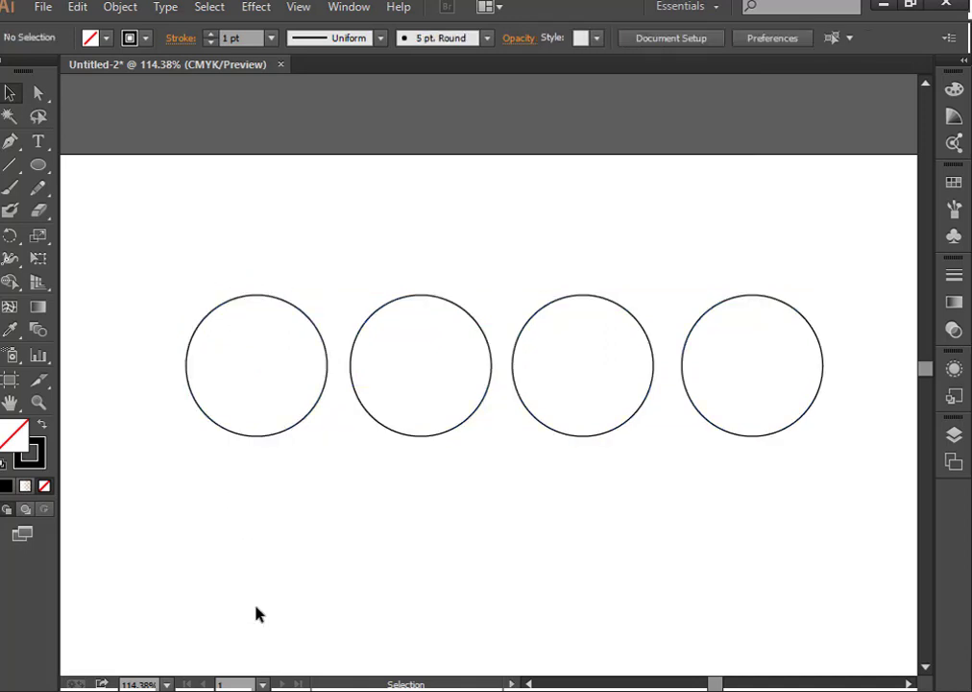
scroll(255, 584, up, 2)
scroll(255, 584, down, 1)
Choose the Polygon tool and begin dragging a polygon above the first circle
click(38, 165)
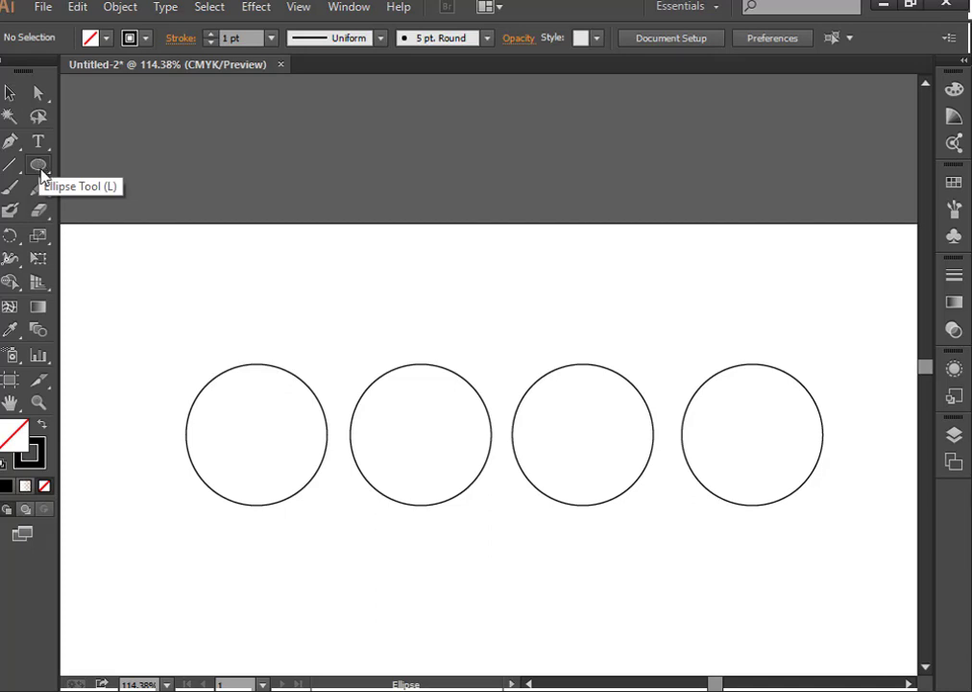
click(45, 172)
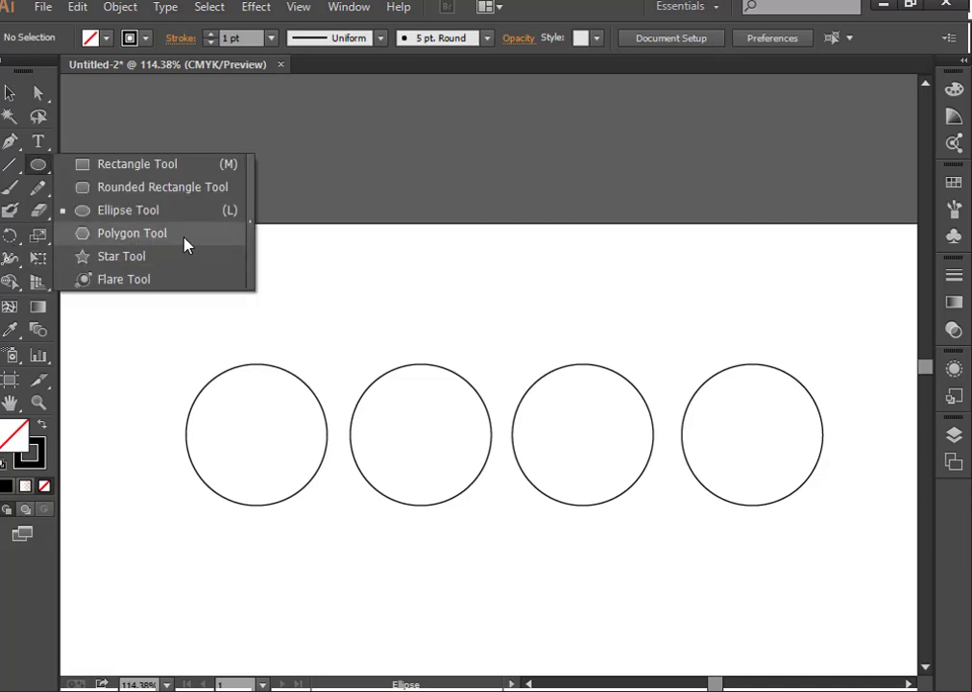
click(158, 234)
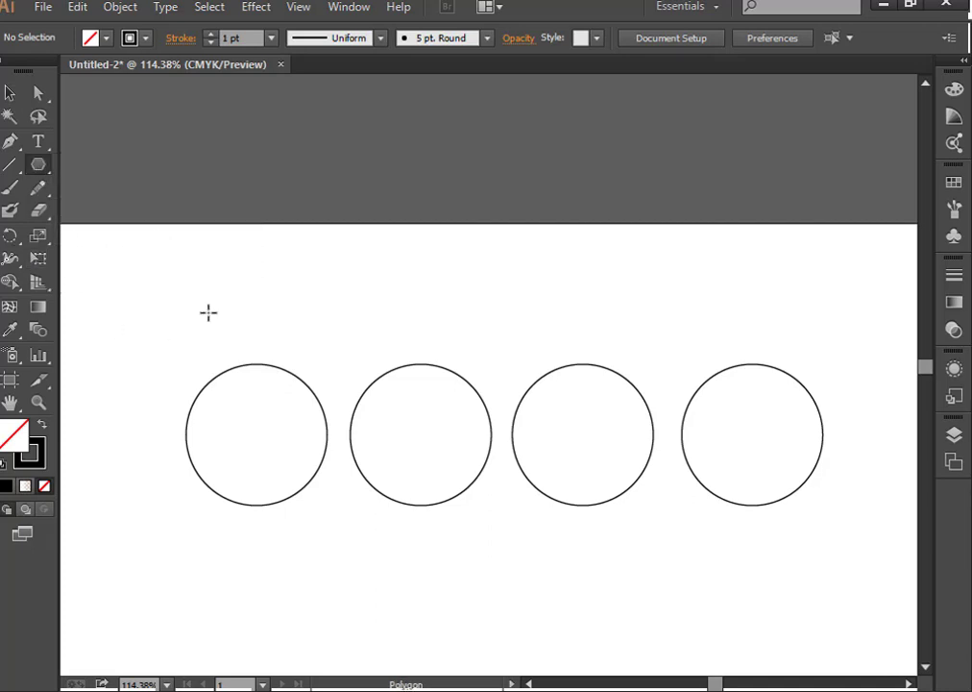
mouse_move(209, 270)
mouse_down()
mouse_move(274, 268)
mouse_move(278, 230)
mouse_move(305, 271)
mouse_move(315, 262)
mouse_up()
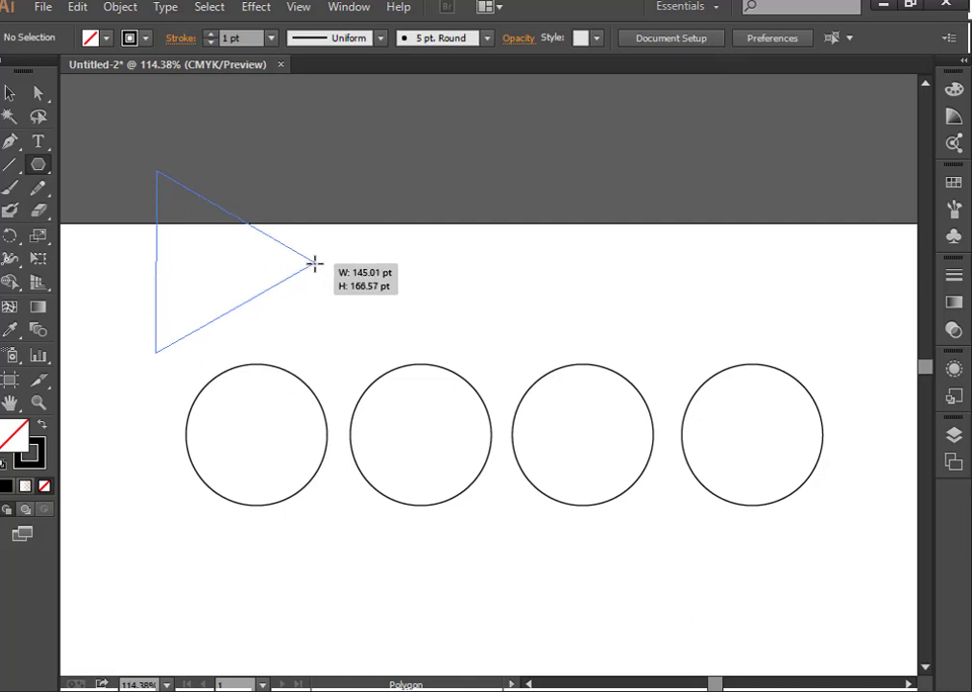
key(Up)
key(Up)
key(Up)
key(Up)
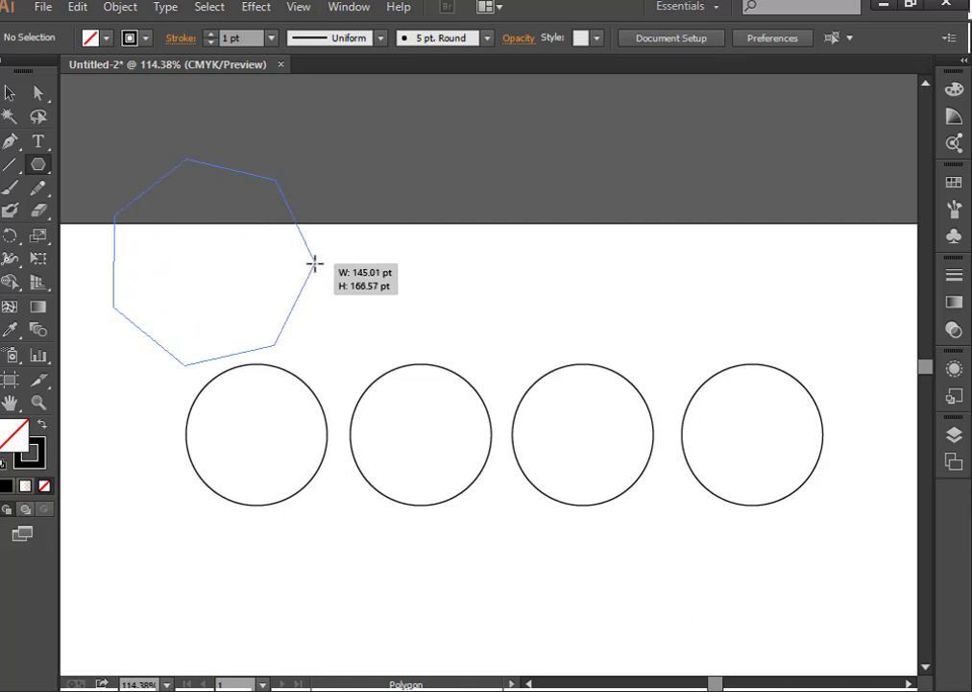
key(Up)
key(Up)
key(Up)
key(Up)
key(Up)
drag(315, 262, 317, 262)
Set the polygon to three sides and finish it as a small upward-pointing triangle
key(Down)
key(Down)
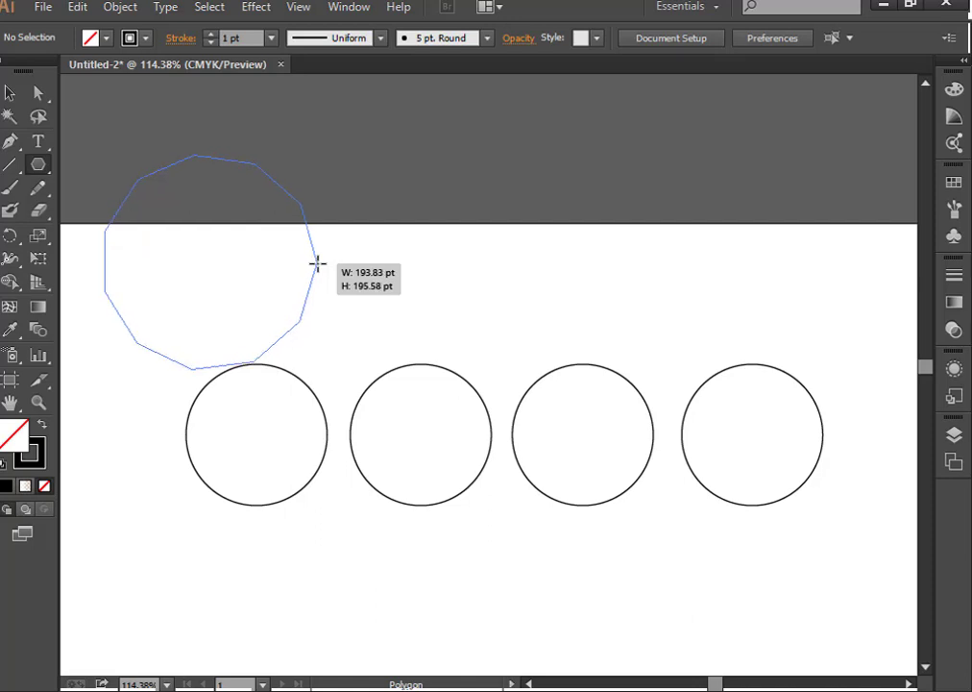
key(Down)
key(Down)
key(Down)
key(Down)
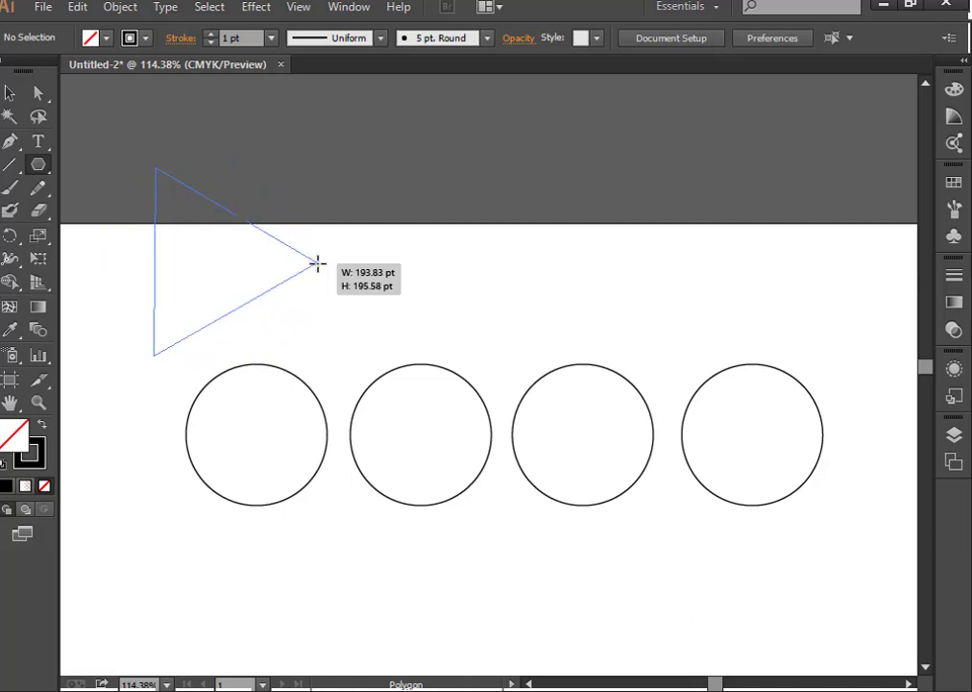
key(Up)
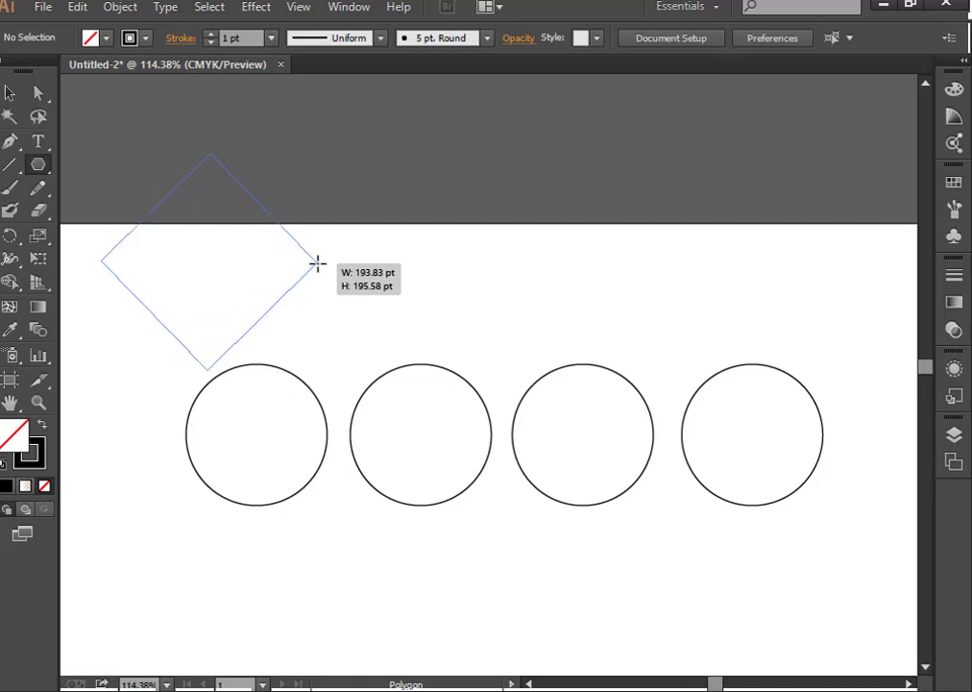
key(Up)
key(Down)
key(Down)
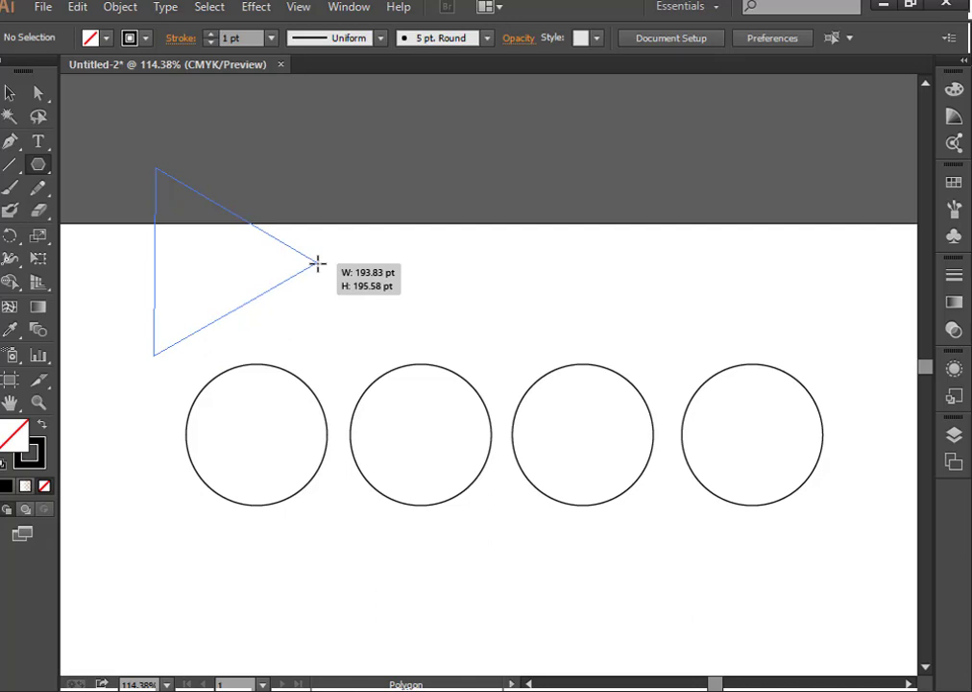
drag(318, 262, 262, 263)
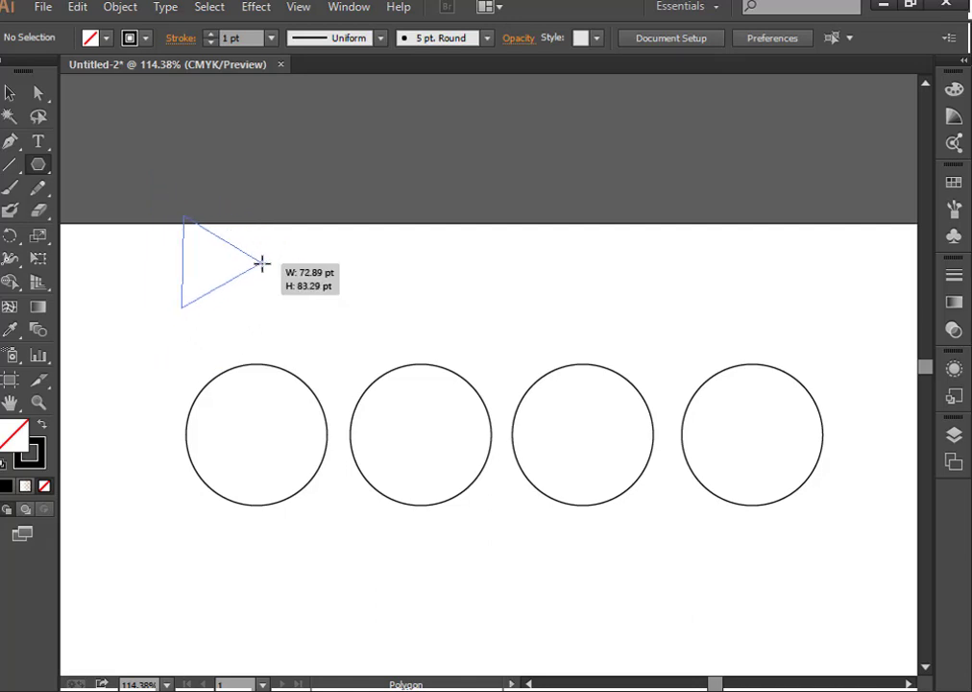
mouse_move(261, 262)
mouse_down()
mouse_move(282, 263)
mouse_move(264, 263)
mouse_up()
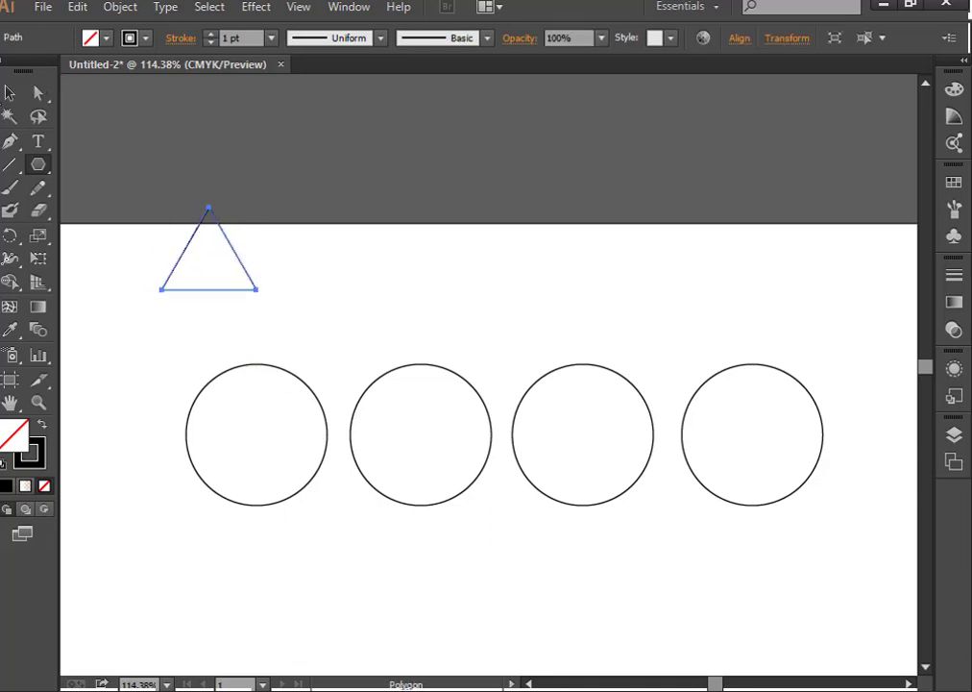
key(v)
key(Return)
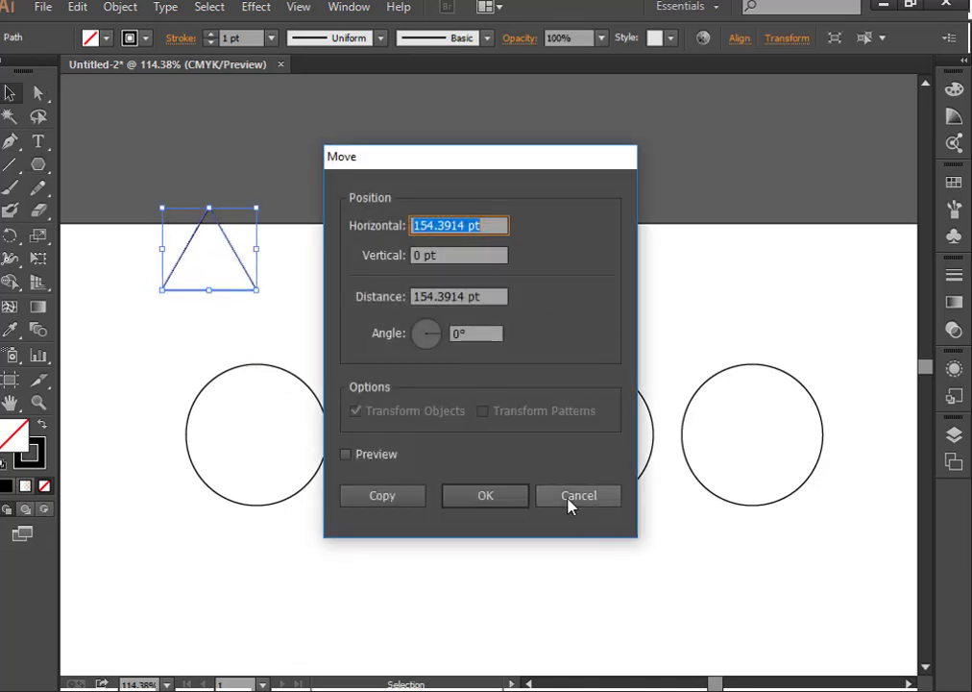
Move the triangle into the first circle and rotate it to point right
click(569, 502)
drag(182, 272, 212, 450)
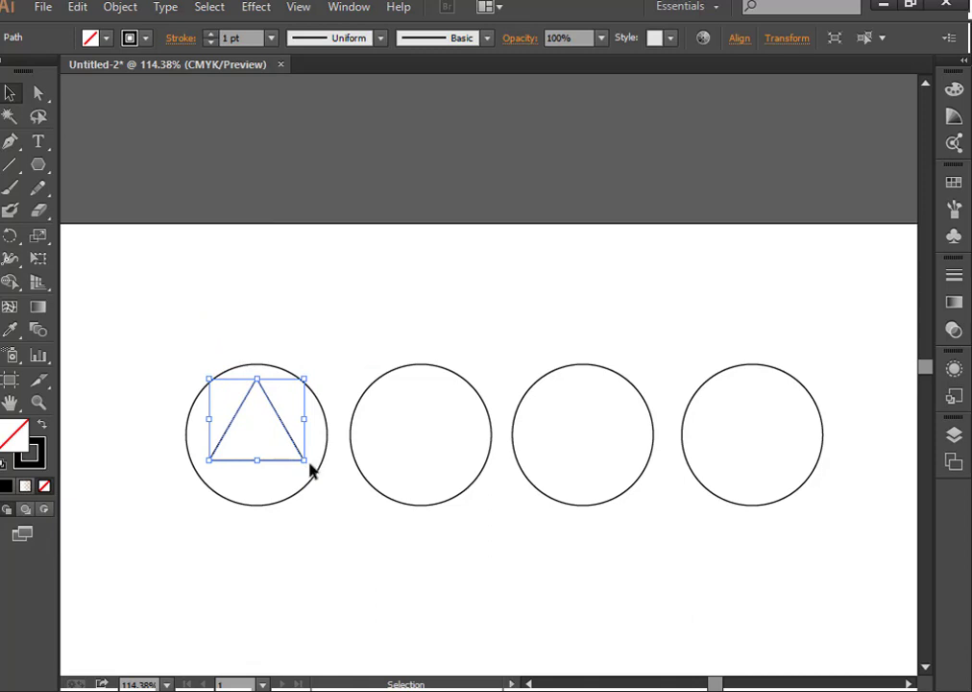
drag(309, 467, 196, 490)
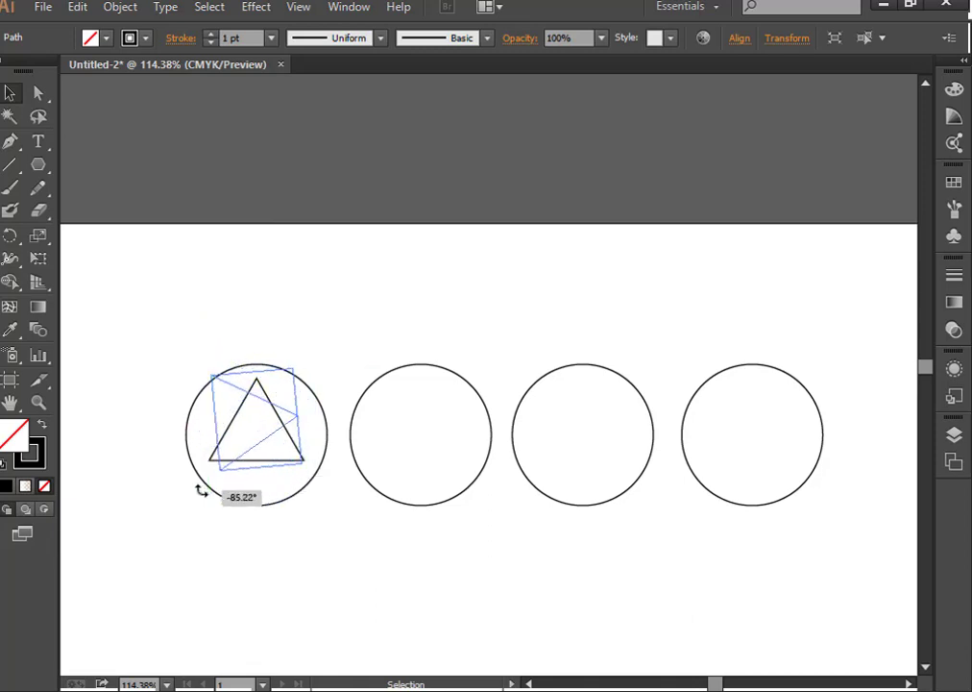
drag(196, 490, 183, 471)
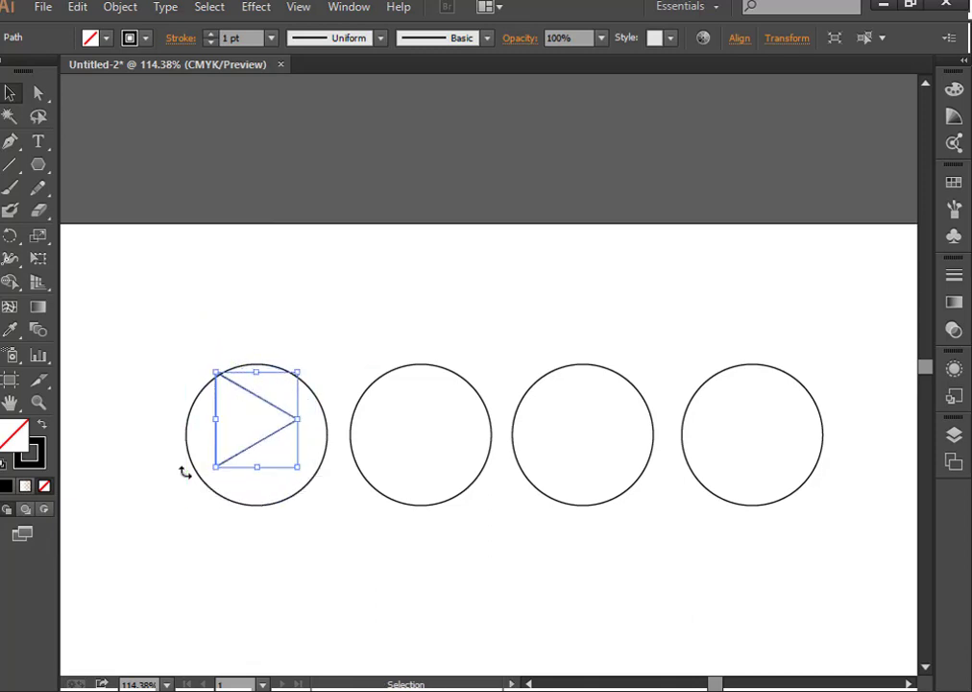
drag(249, 456, 263, 476)
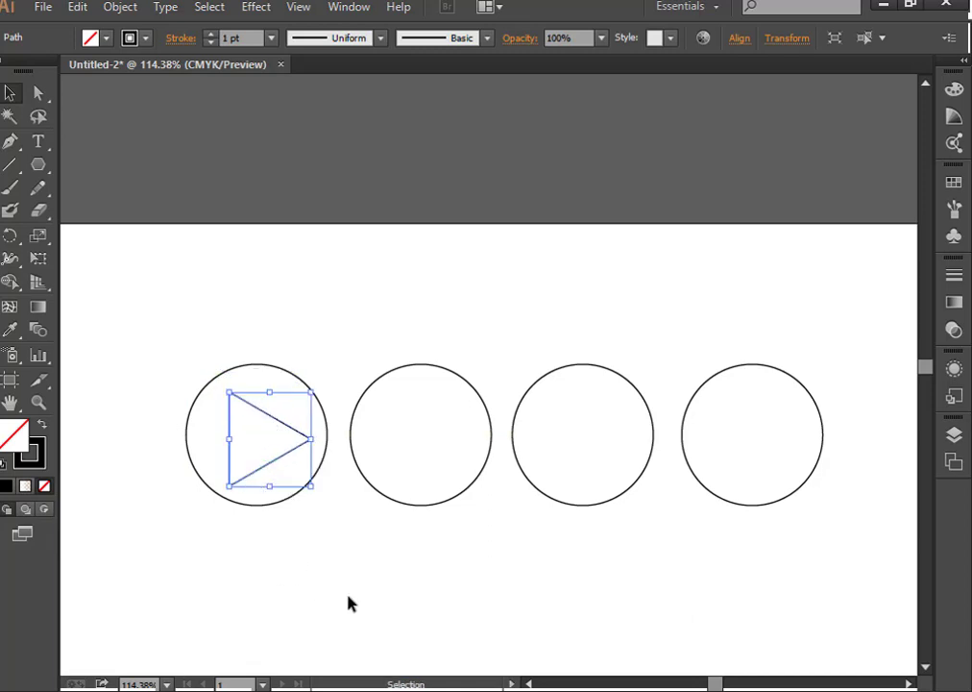
key(Left)
key(Left)
key(Left)
key(Up)
key(Up)
key(Up)
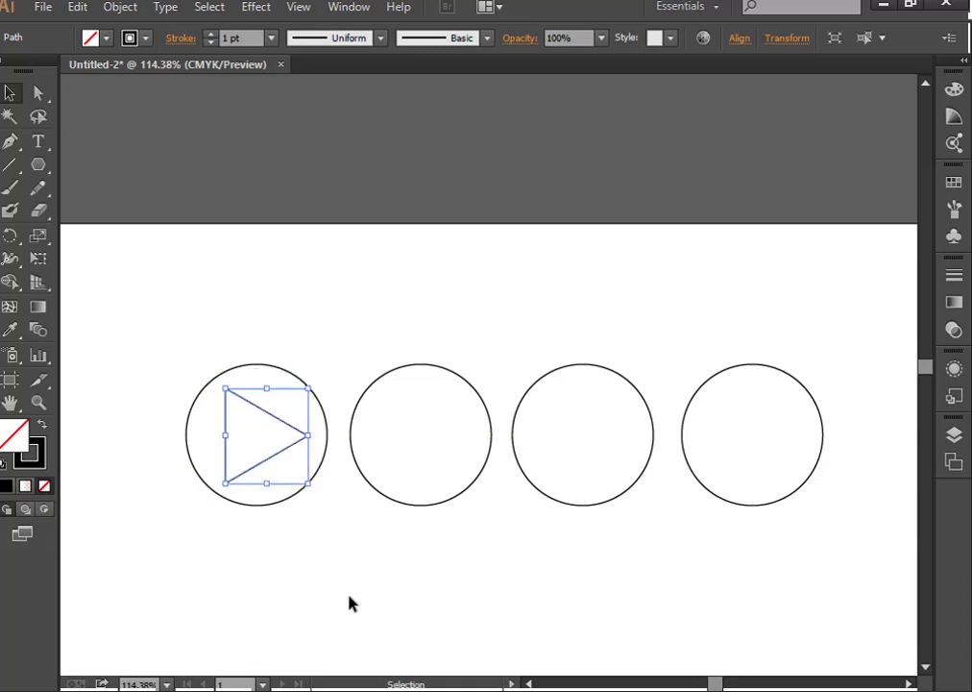
click(236, 595)
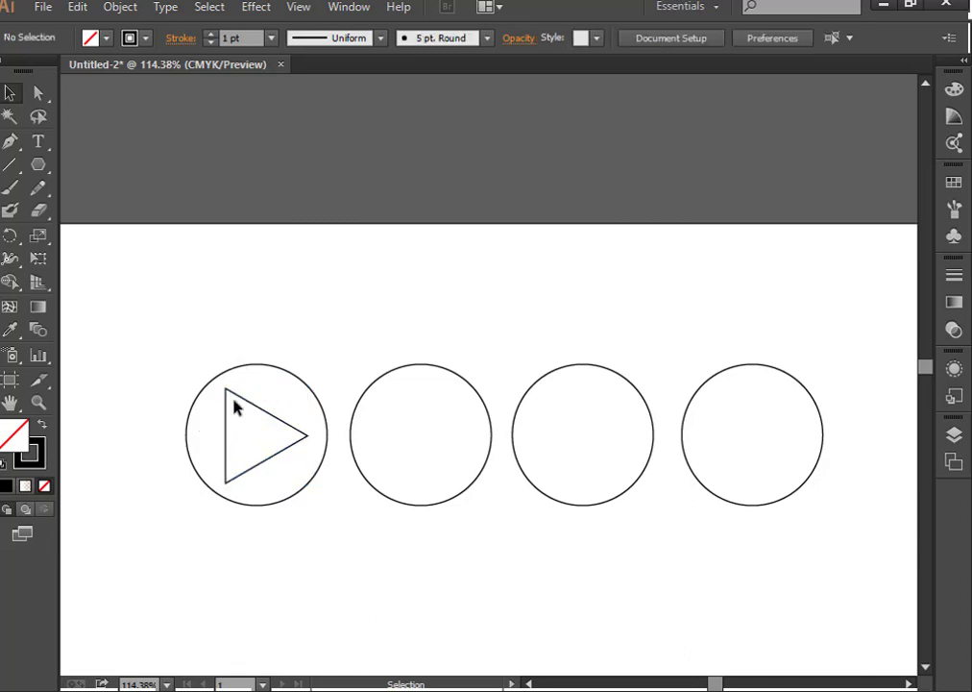
click(233, 397)
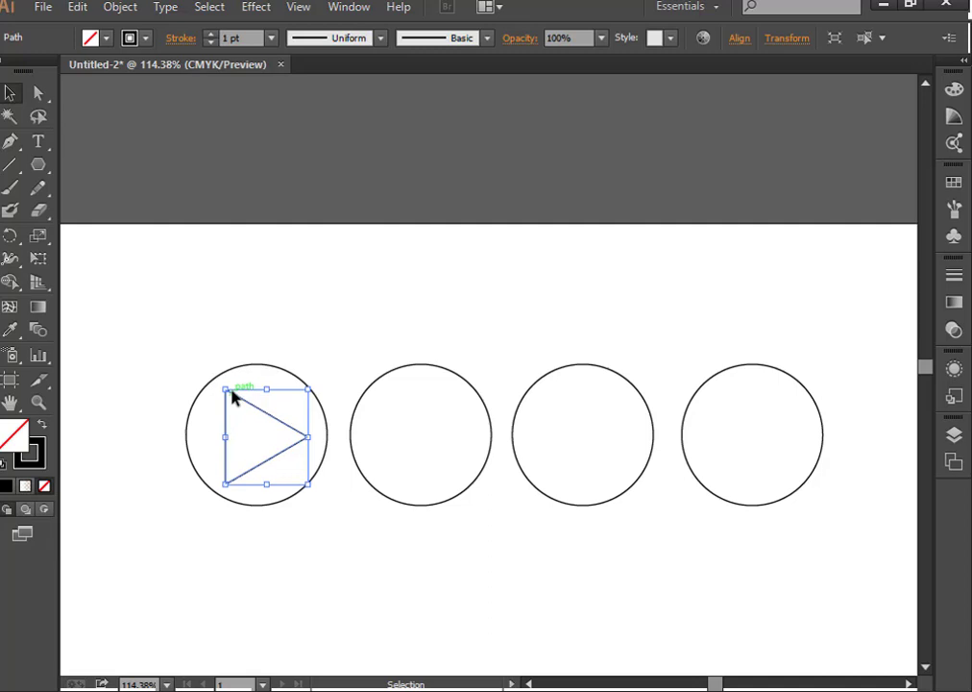
click(279, 594)
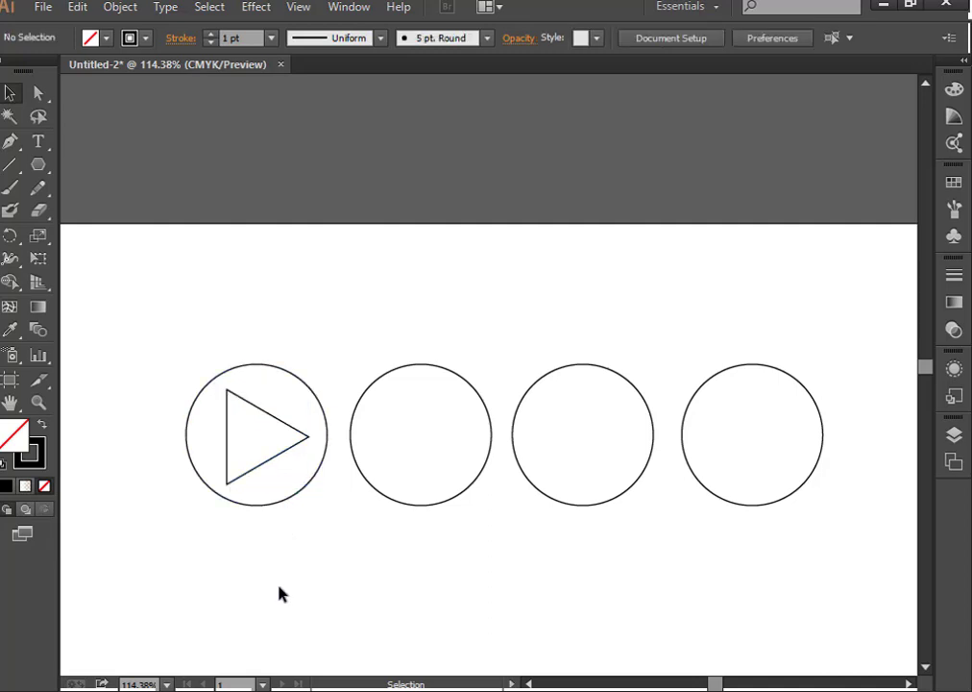
key(ctrl+1)
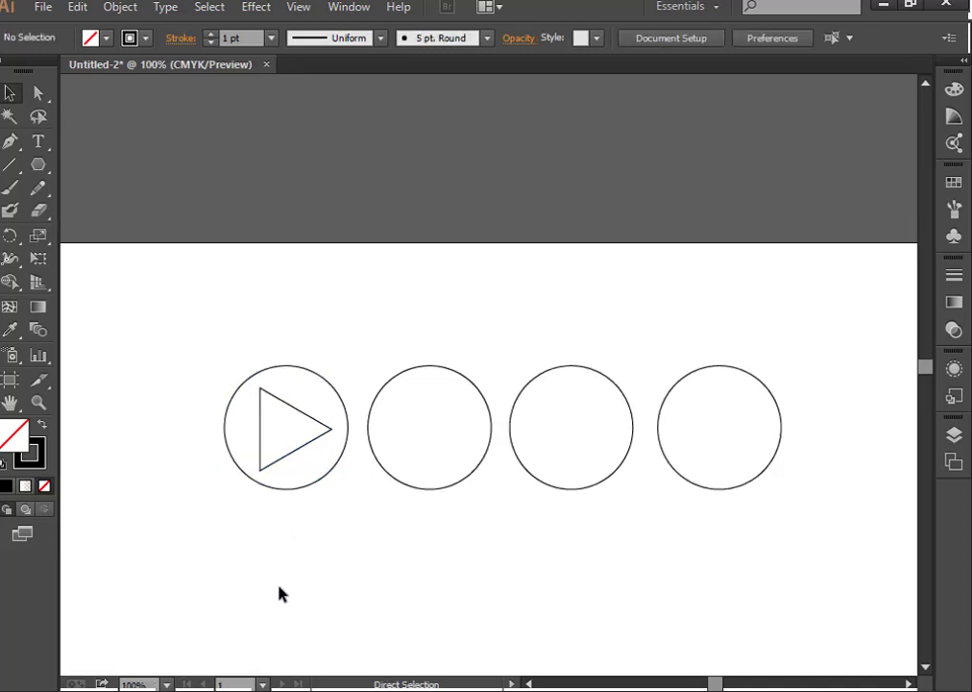
Zoom to 150% and draw a short vertical line with the Line Segment tool
key(ctrl+plus)
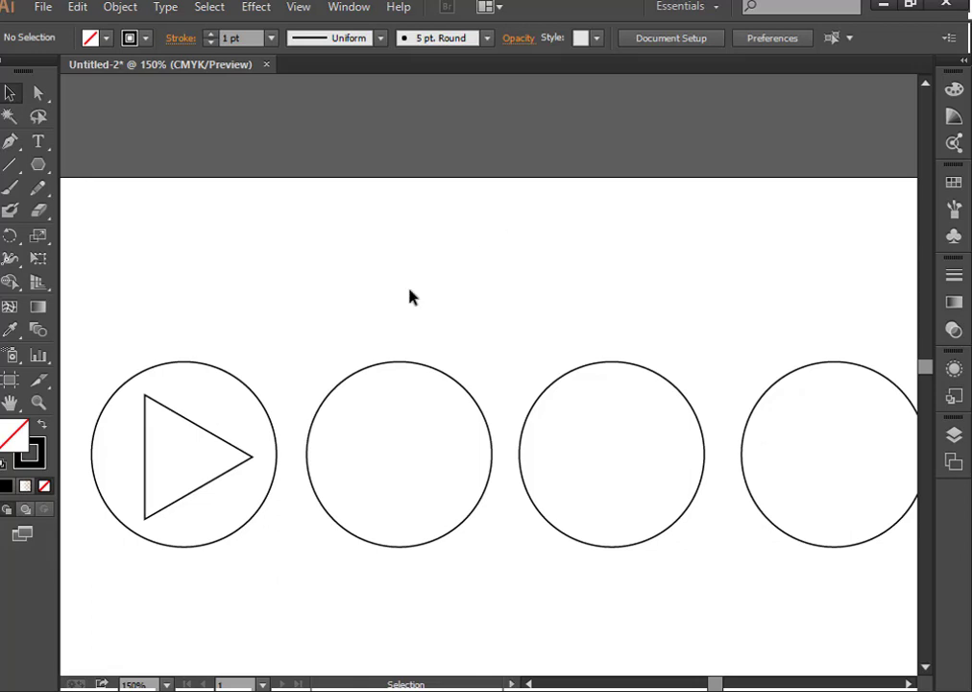
click(374, 458)
click(381, 319)
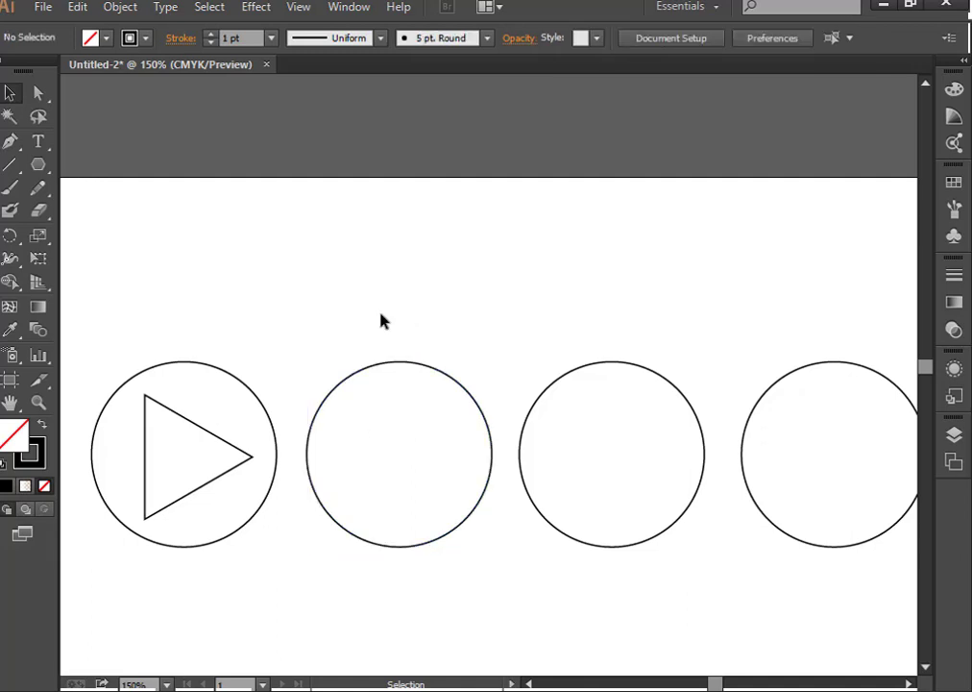
click(385, 364)
click(261, 286)
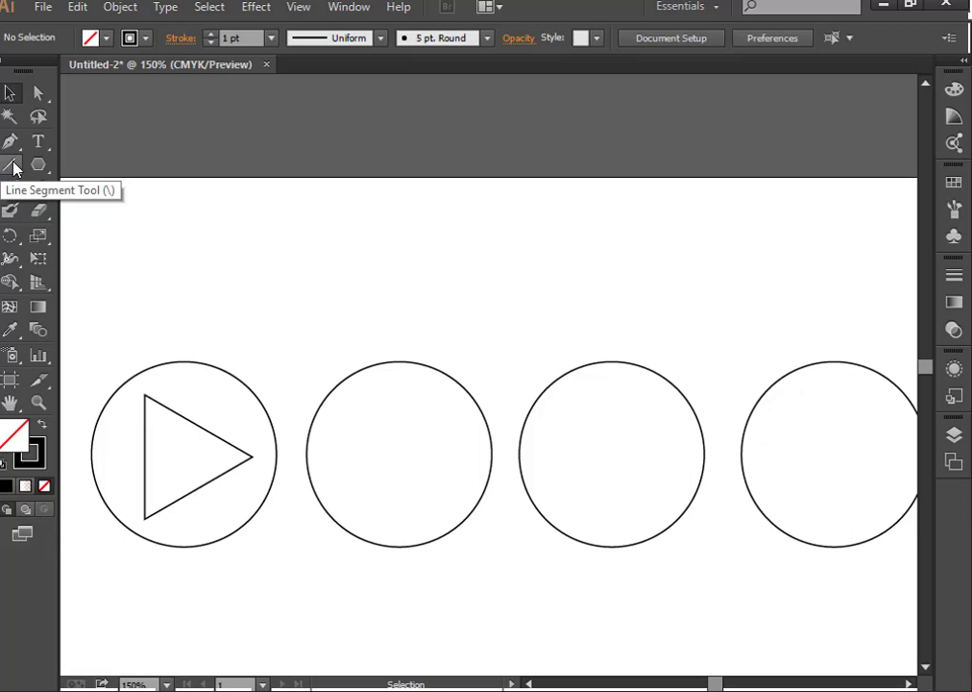
drag(14, 169, 93, 173)
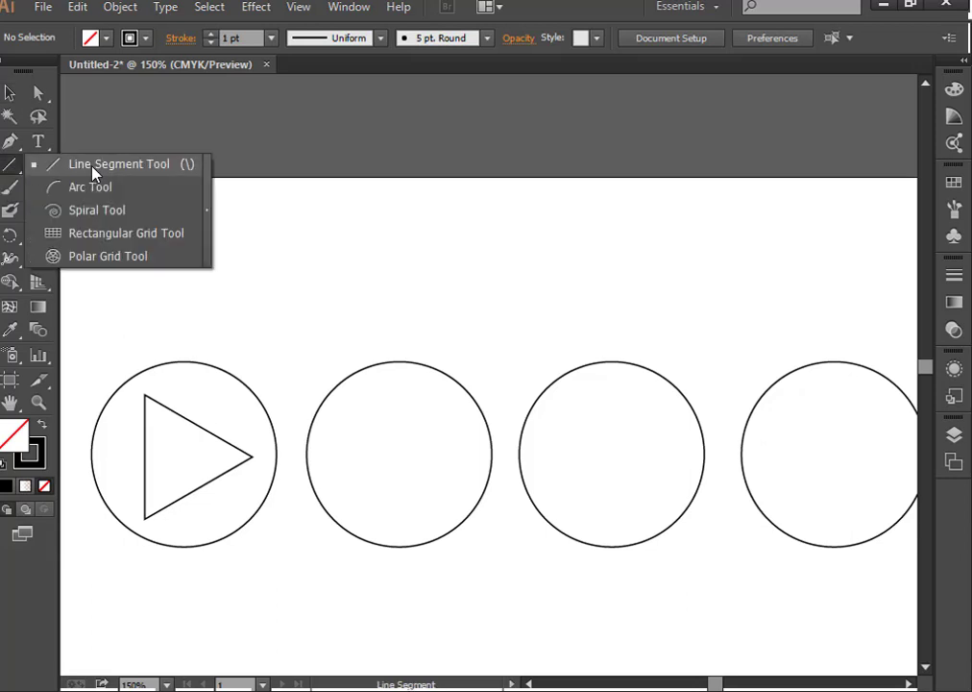
scroll(369, 288, down, 3)
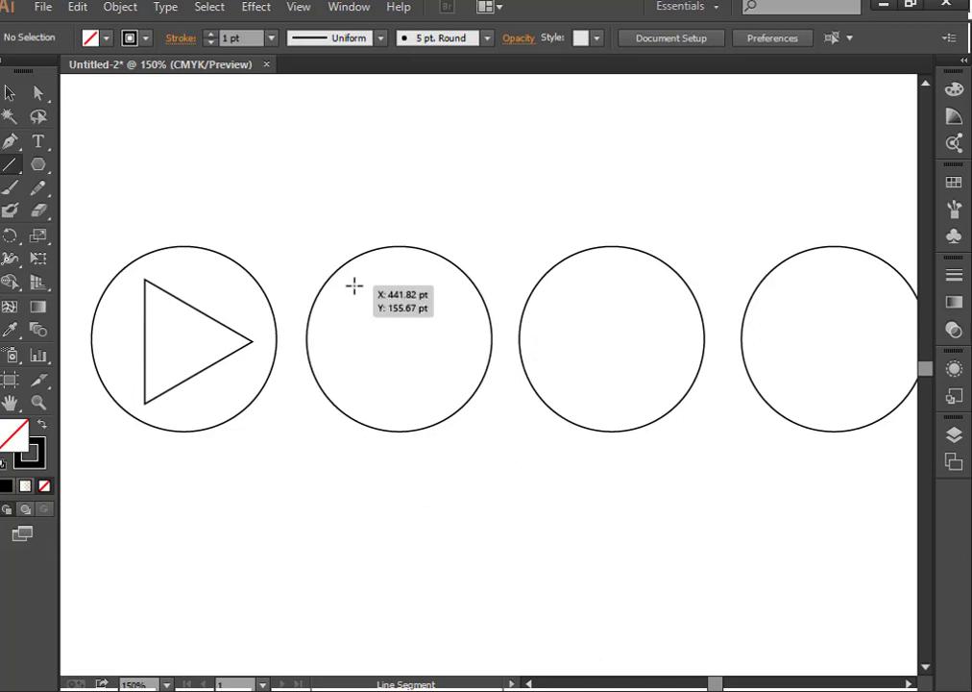
drag(351, 288, 349, 368)
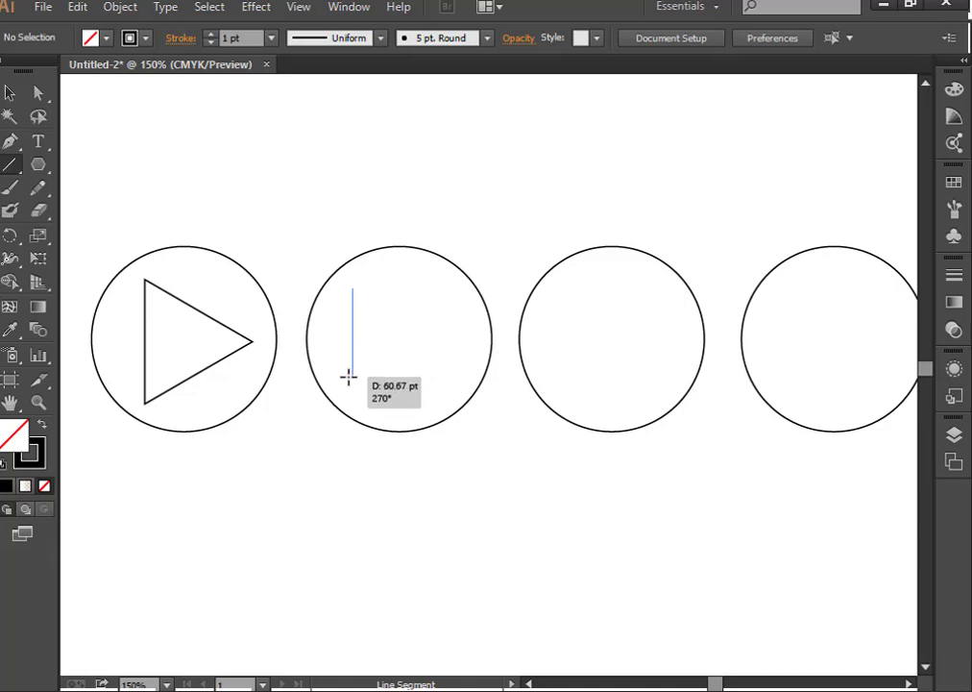
drag(349, 368, 348, 374)
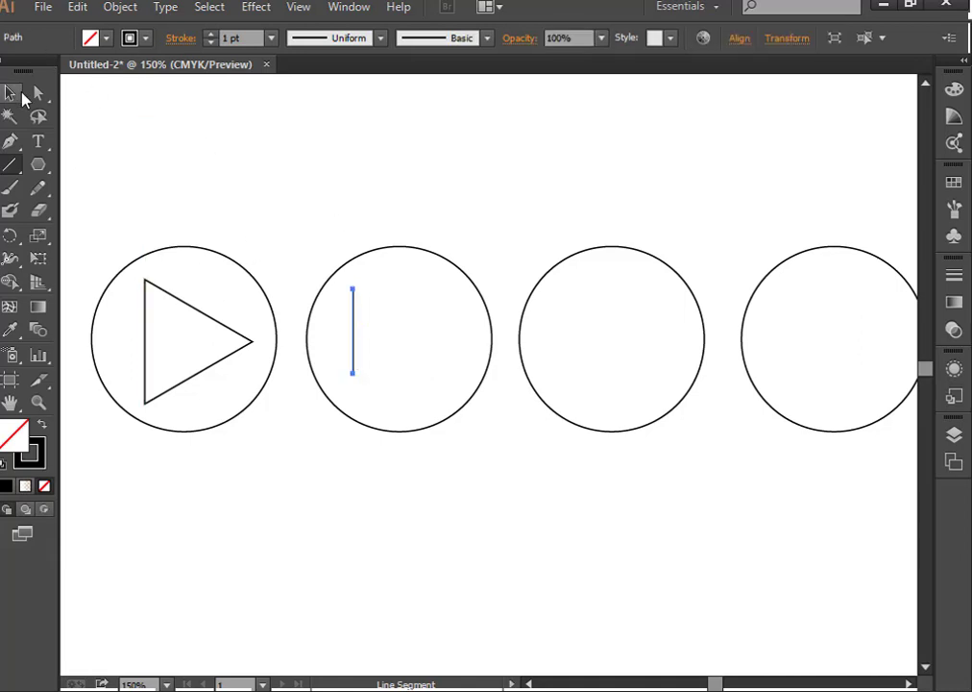
Alt-drag copies of the vertical line rightward to make five parallel bars
click(12, 93)
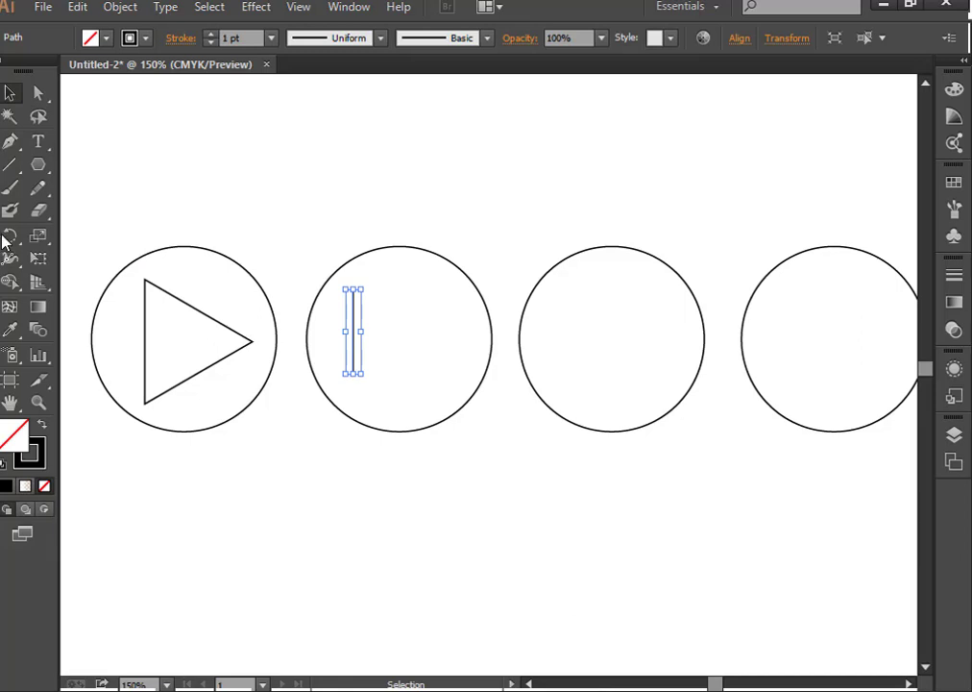
click(38, 402)
drag(334, 232, 516, 459)
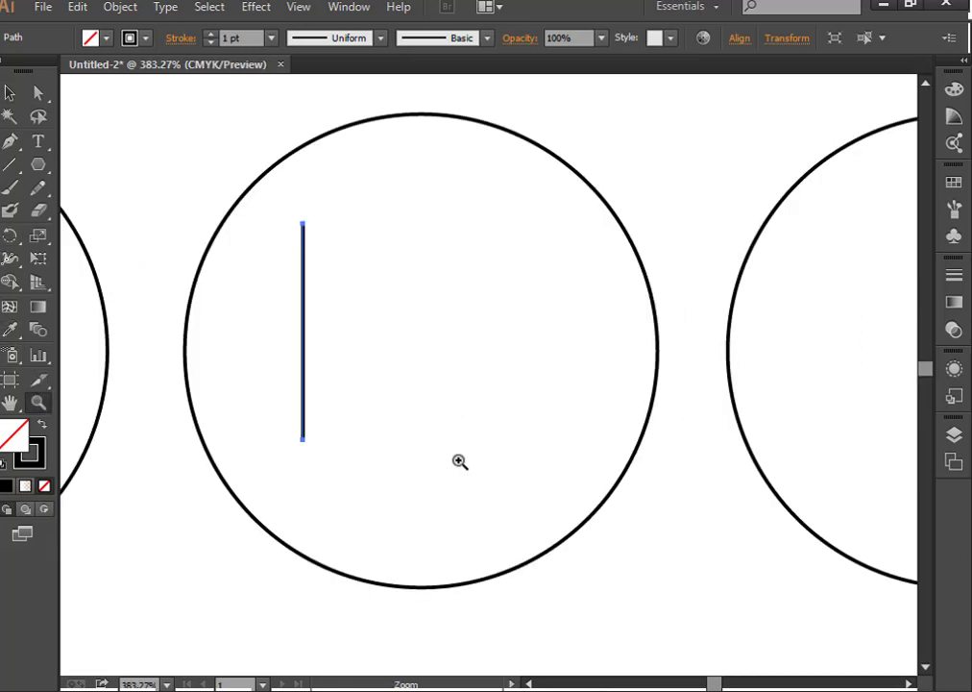
click(9, 93)
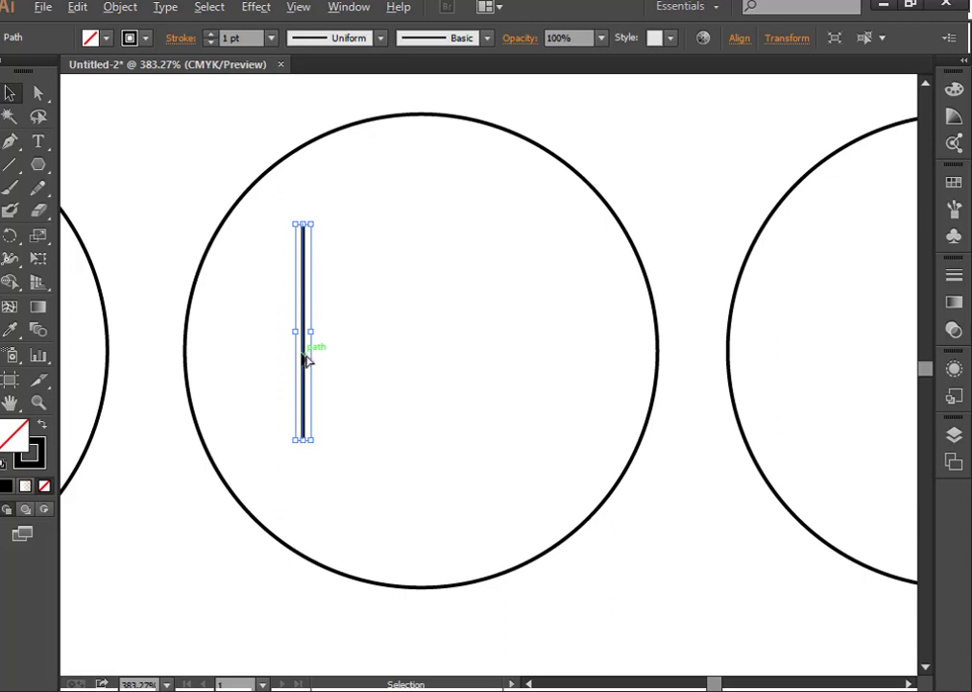
drag(306, 360, 347, 360)
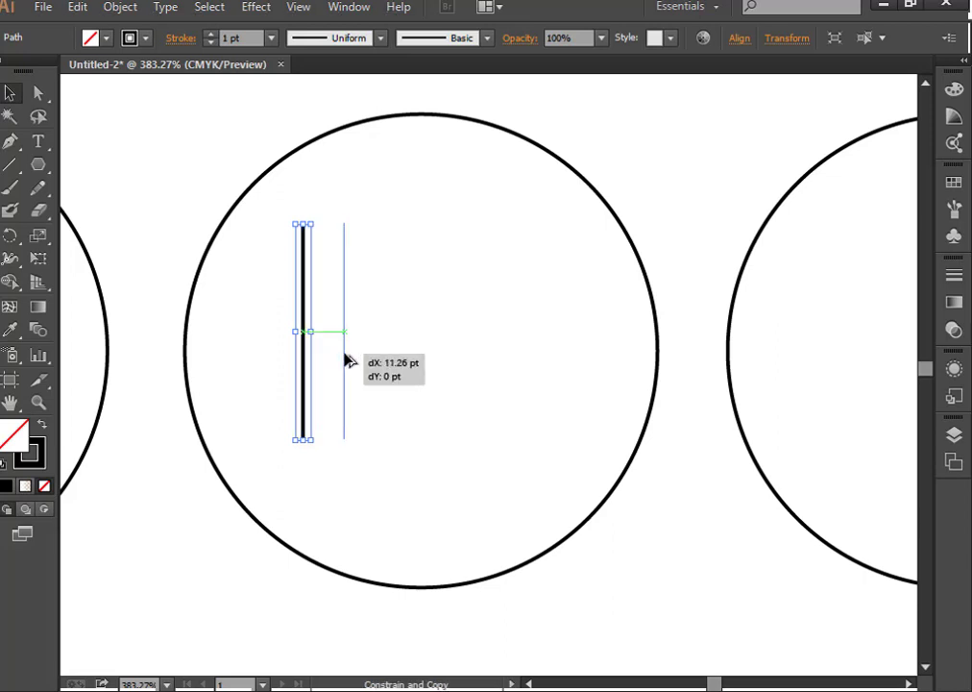
drag(347, 360, 501, 357)
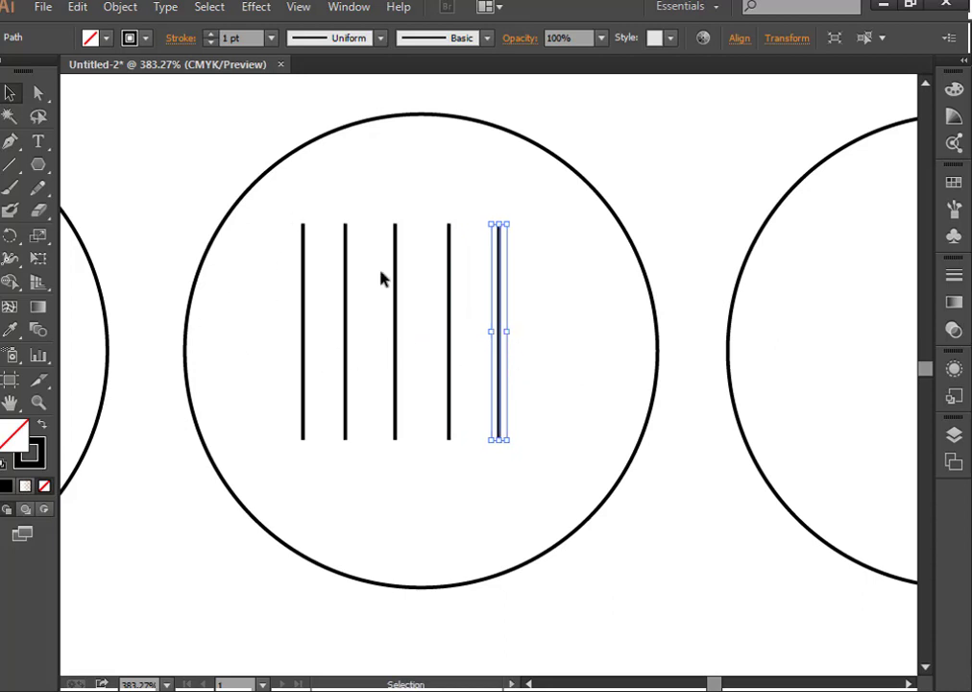
Marquee-select all five vertical lines together
drag(284, 211, 488, 317)
click(265, 358)
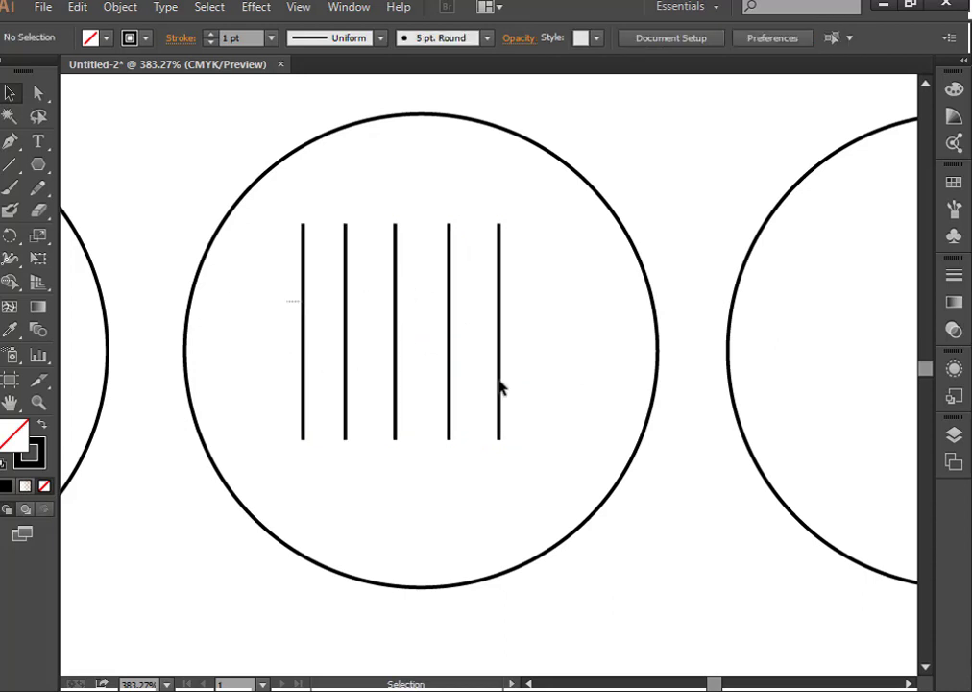
key(ctrl+a)
click(551, 378)
drag(293, 327, 514, 328)
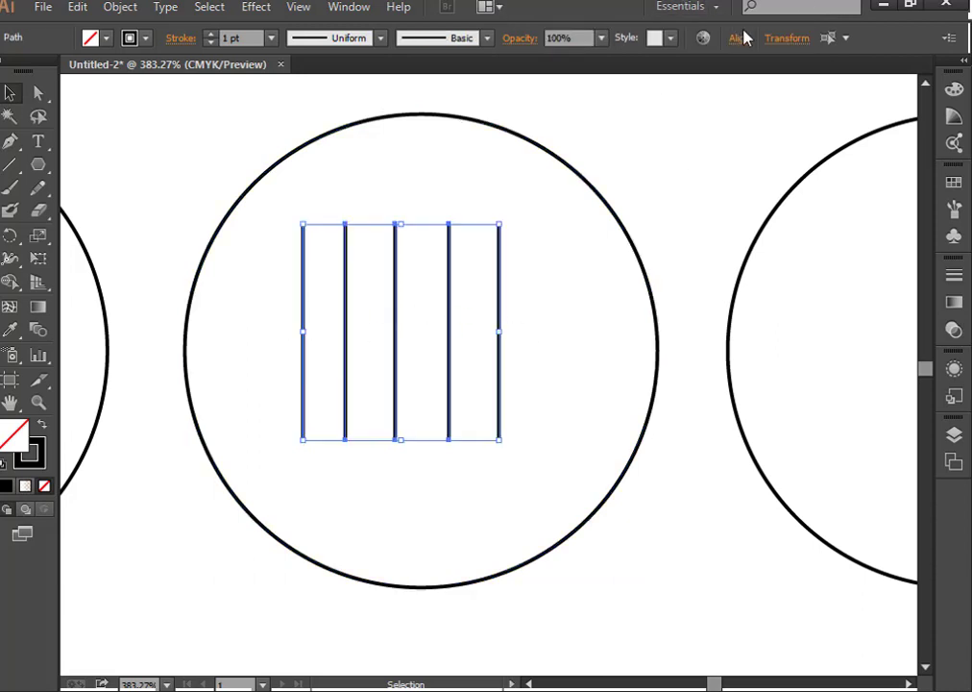
Distribute the five lines evenly and align their bottom ends
click(740, 38)
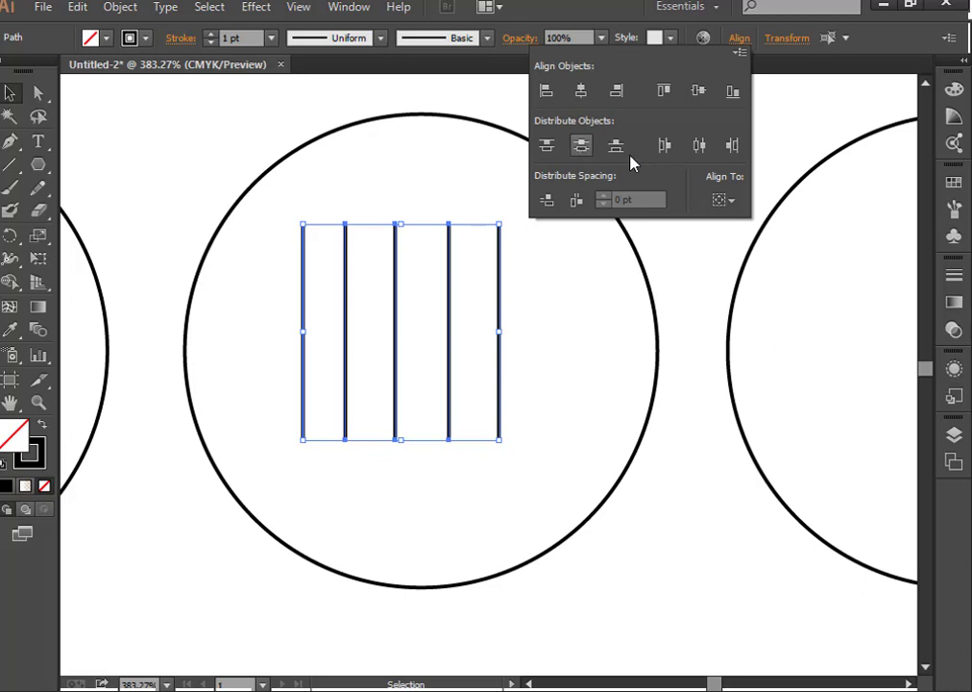
click(733, 146)
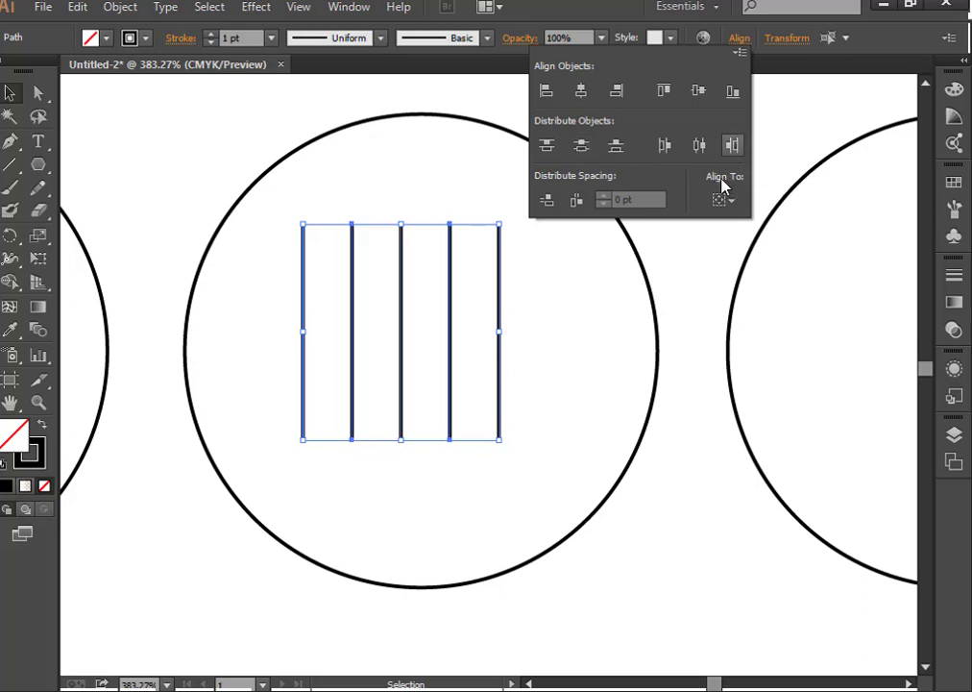
click(737, 93)
click(402, 346)
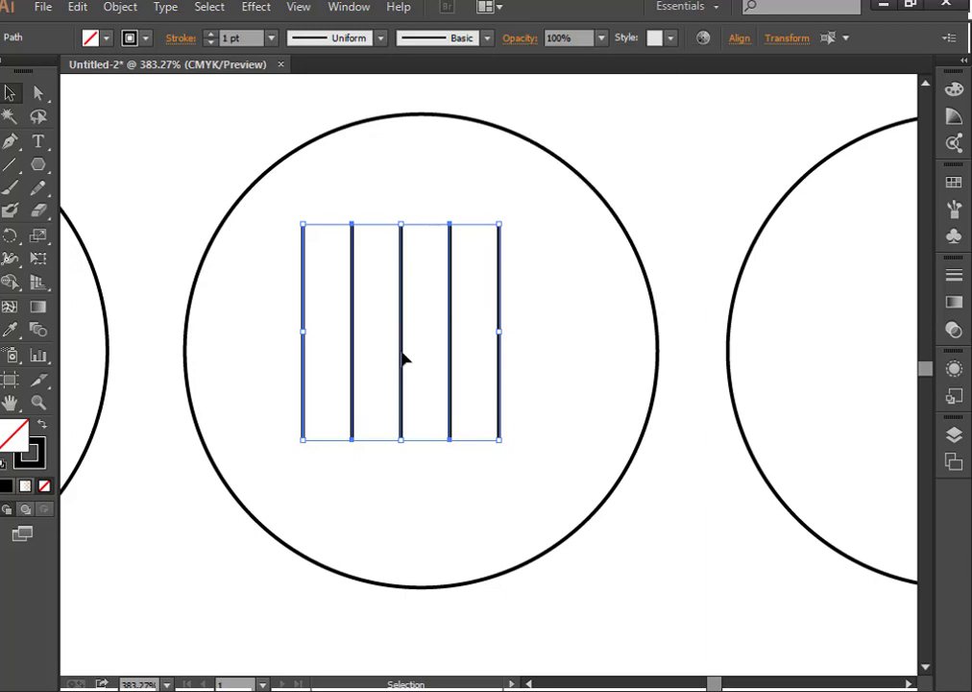
Enlarge the lines slightly and nudge them toward the second circle's centre
drag(402, 352, 408, 386)
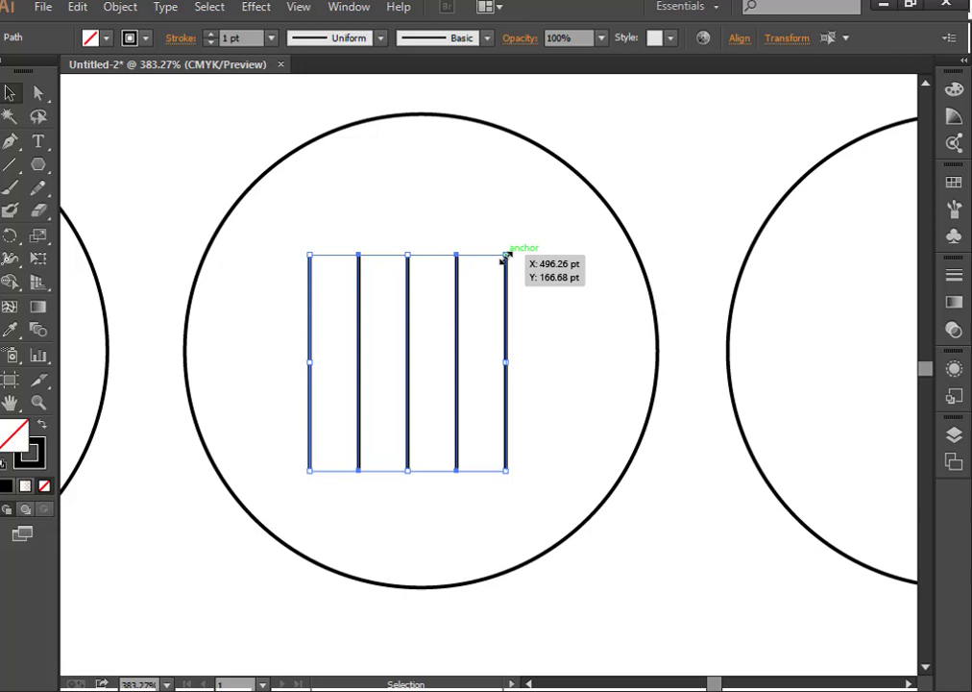
drag(505, 258, 524, 233)
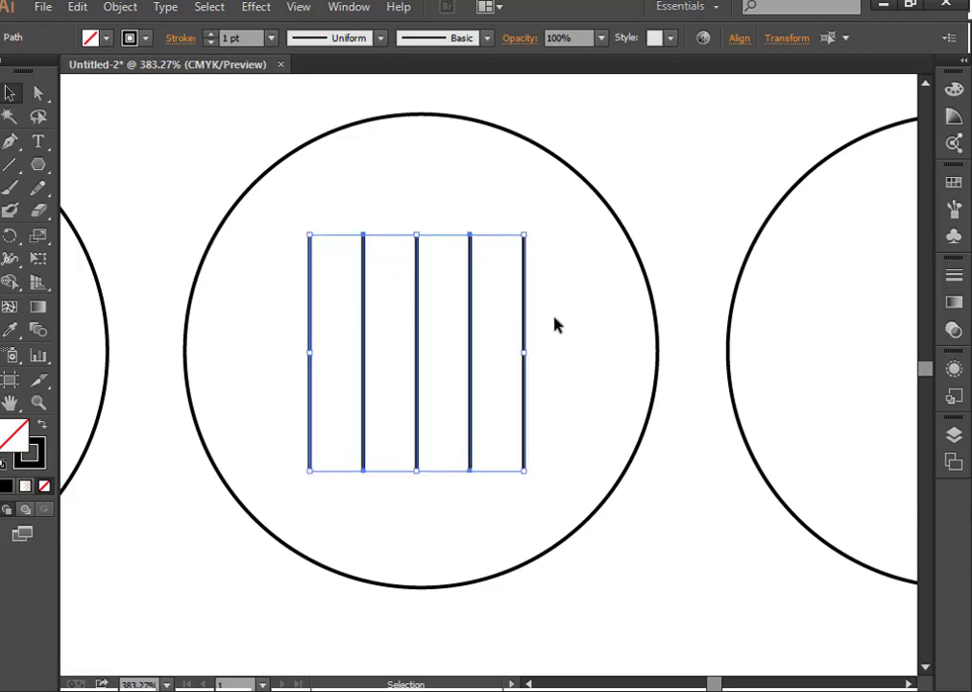
key(Down)
key(Down)
key(Down)
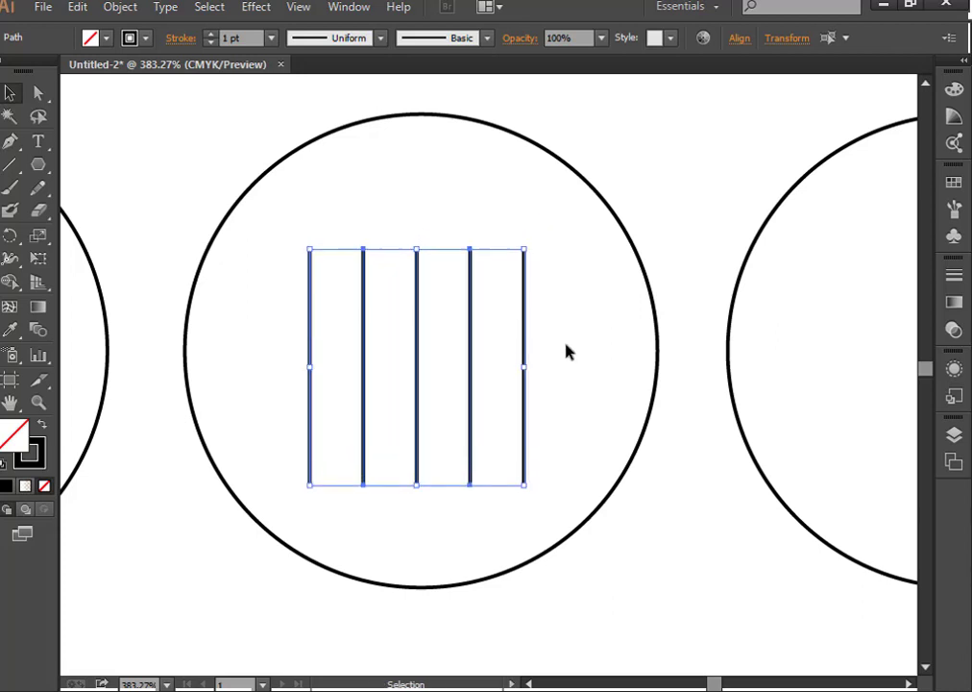
key(Down)
key(Down)
key(Right)
key(Right)
click(572, 308)
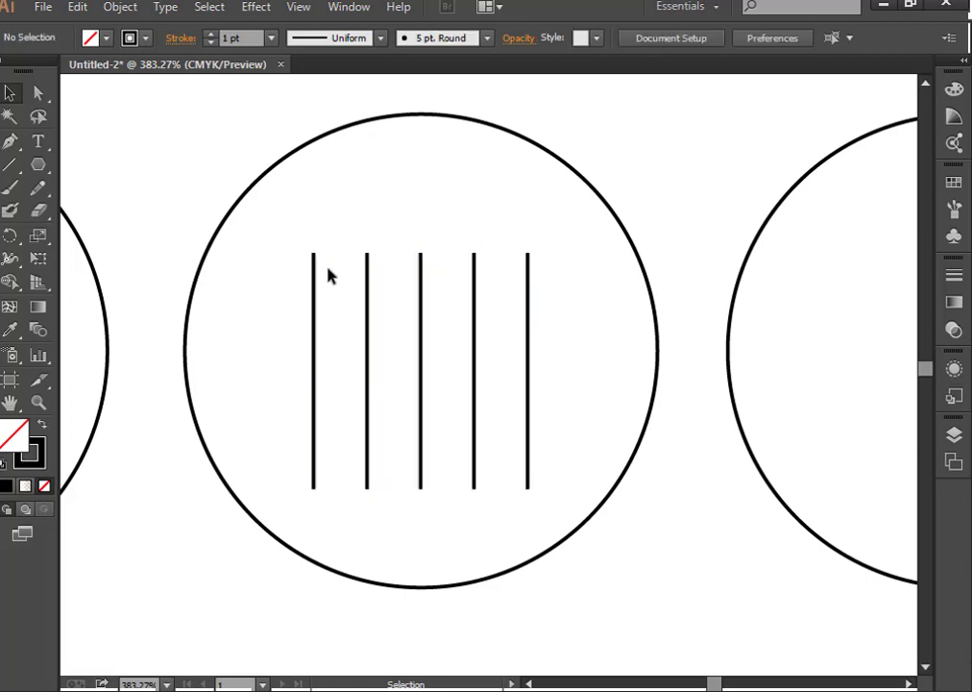
Shorten the rightmost volume bar by pulling its top anchor down
click(528, 277)
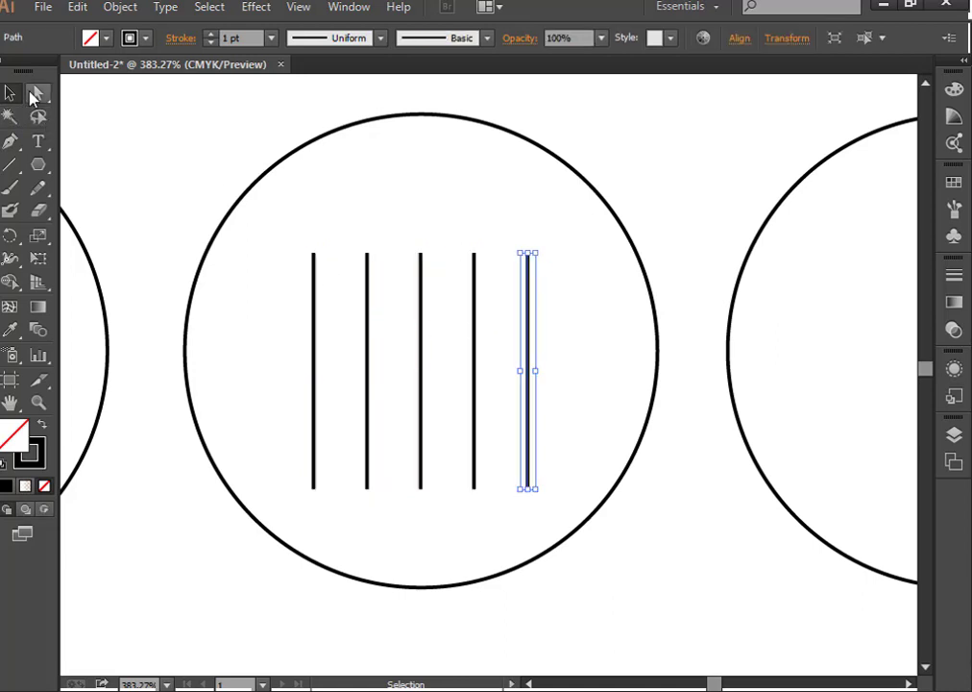
click(34, 93)
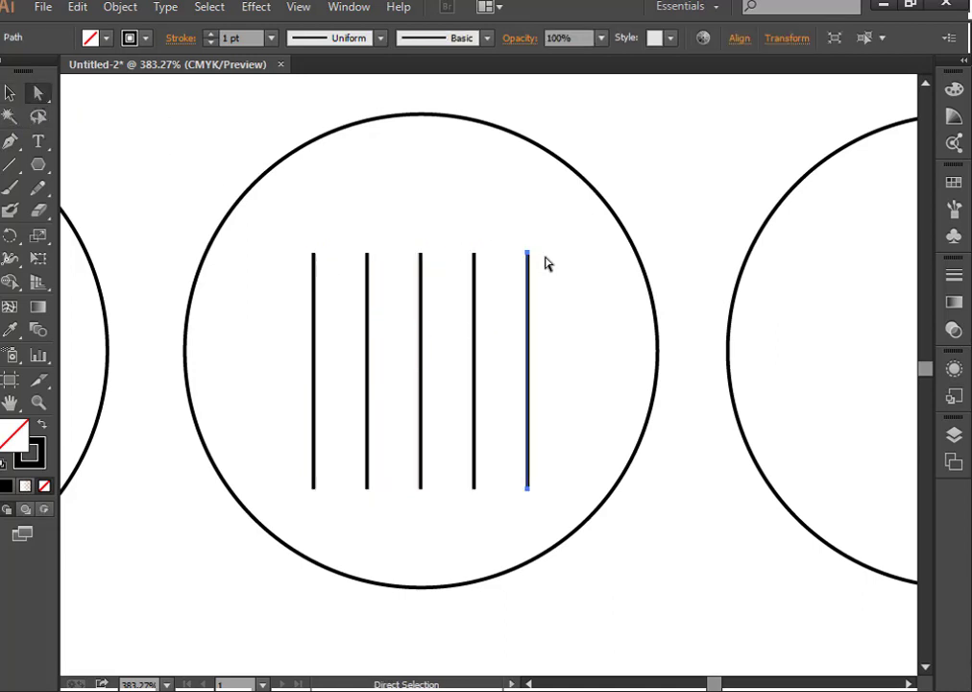
drag(528, 256, 527, 315)
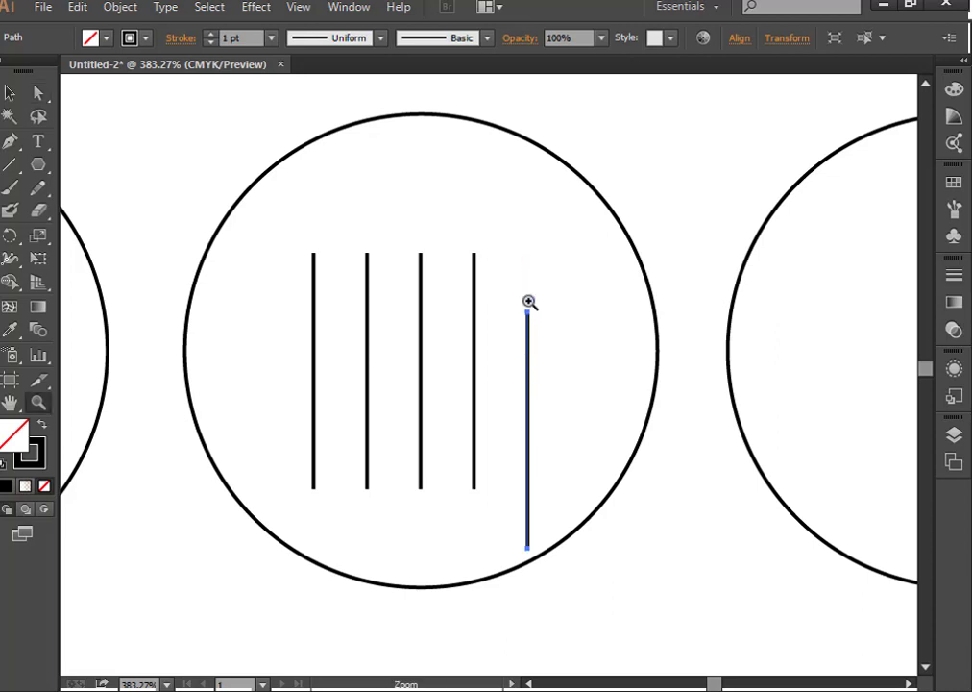
key(ctrl+z)
key(z)
key(a)
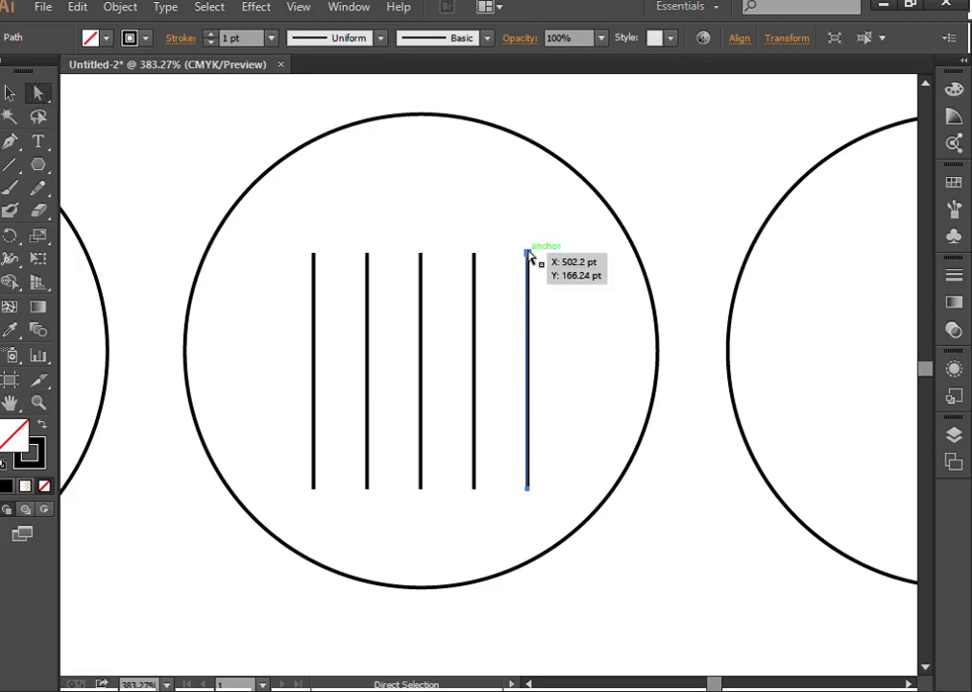
click(528, 252)
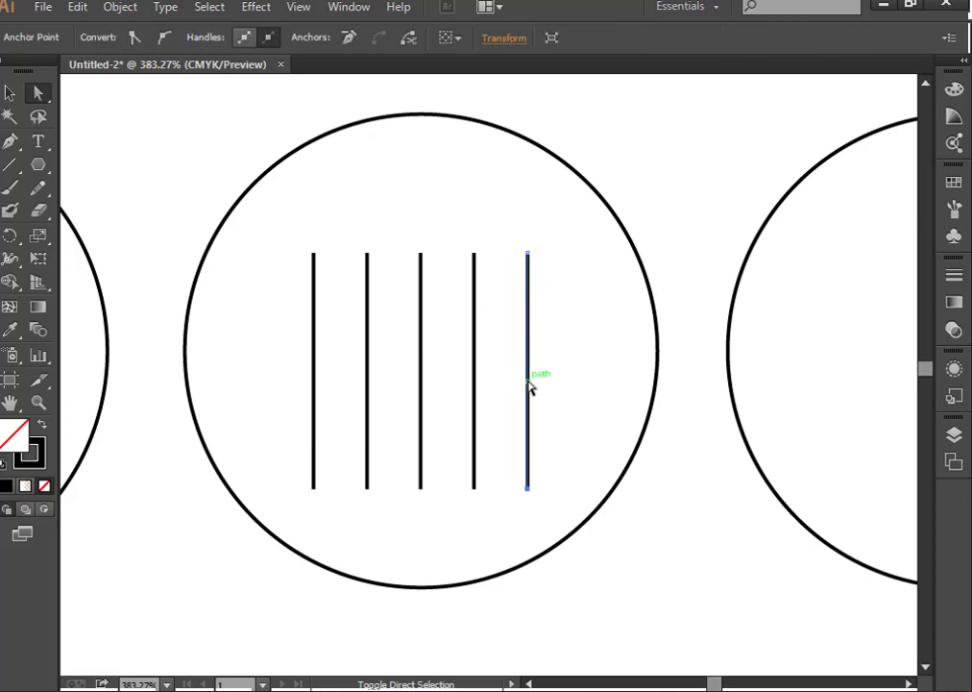
click(527, 255)
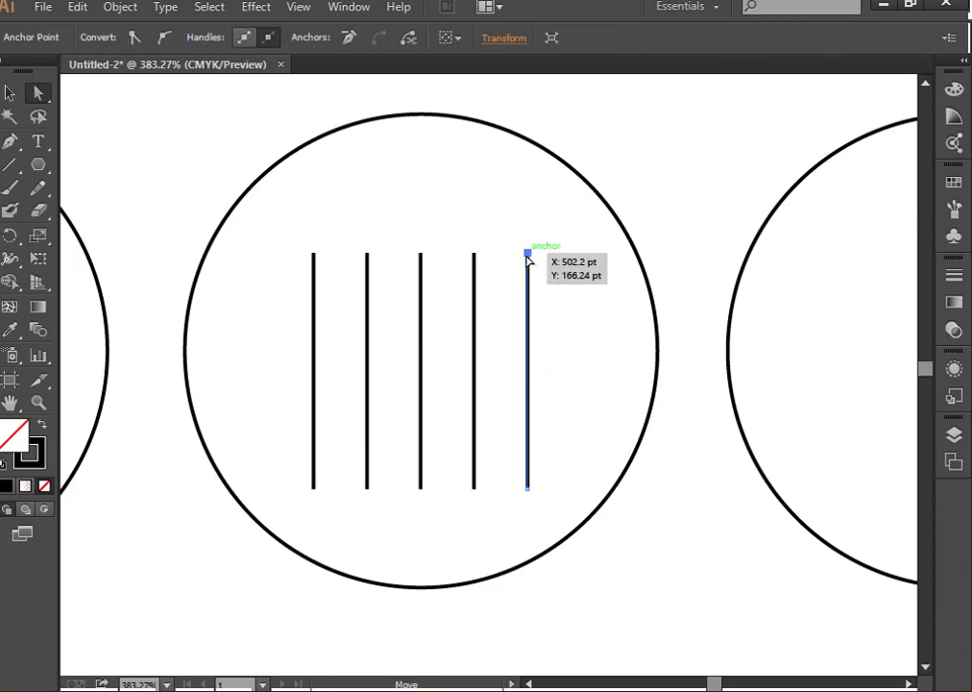
click(534, 328)
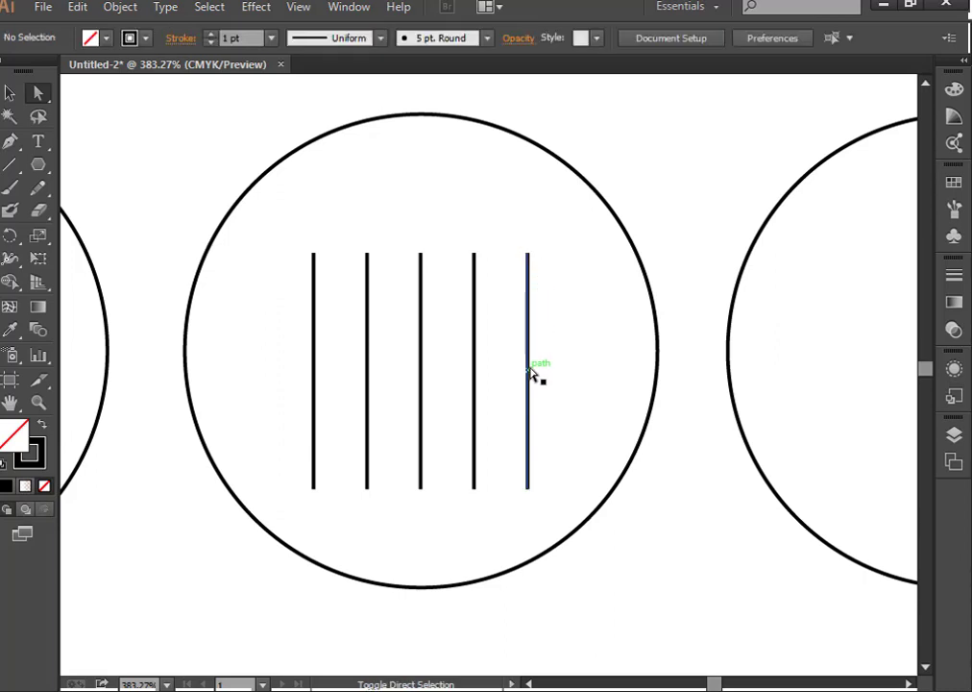
drag(527, 255, 528, 348)
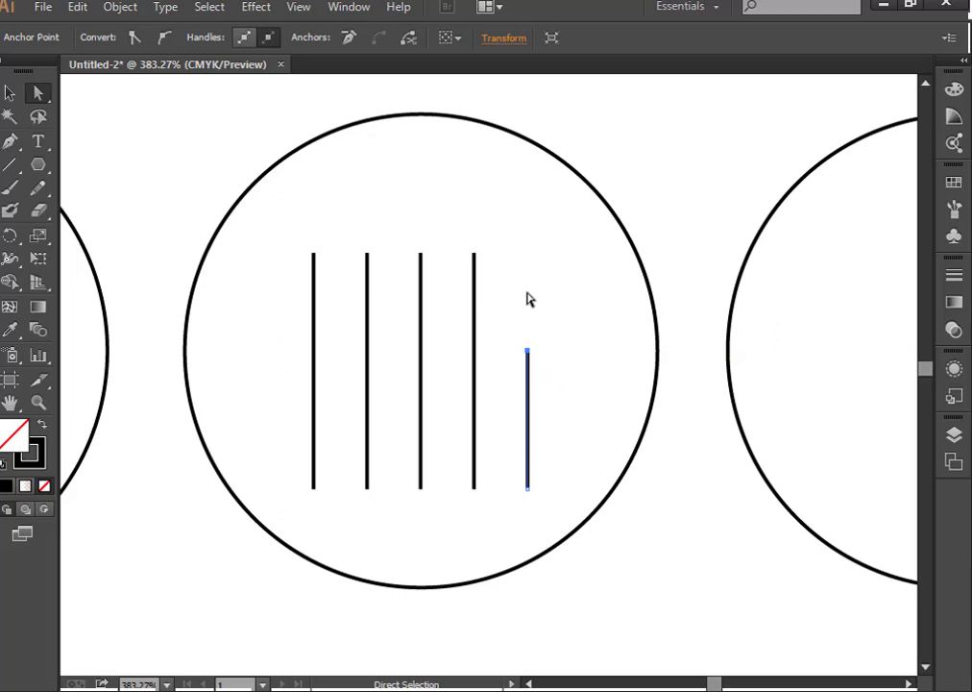
key(ctrl+shift+a)
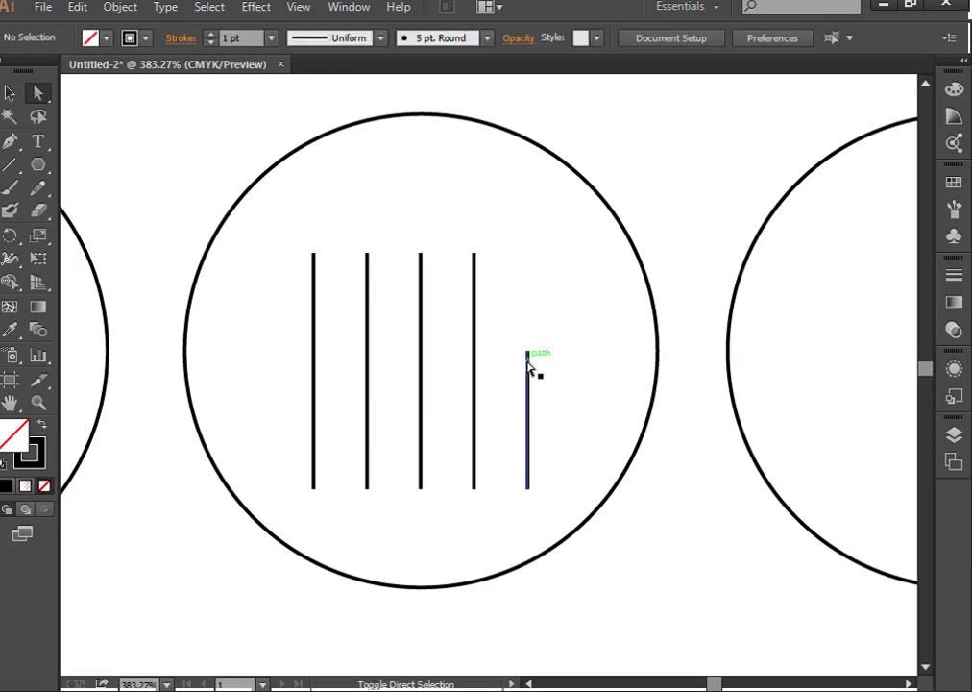
click(529, 394)
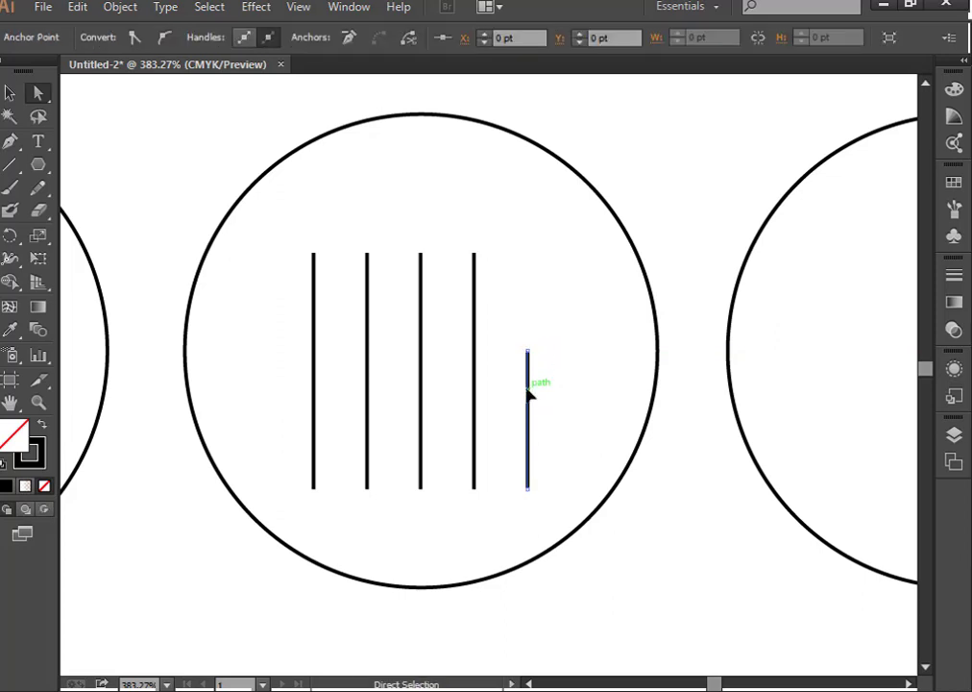
drag(527, 349, 528, 394)
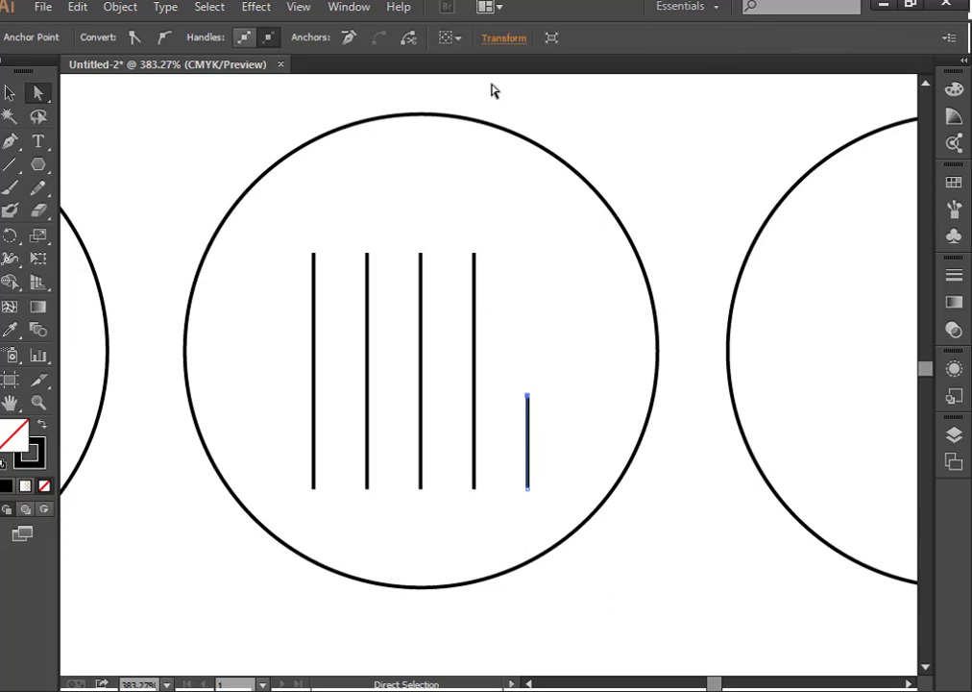
Shorten the fourth, second and first bars so their heights are staggered
click(475, 254)
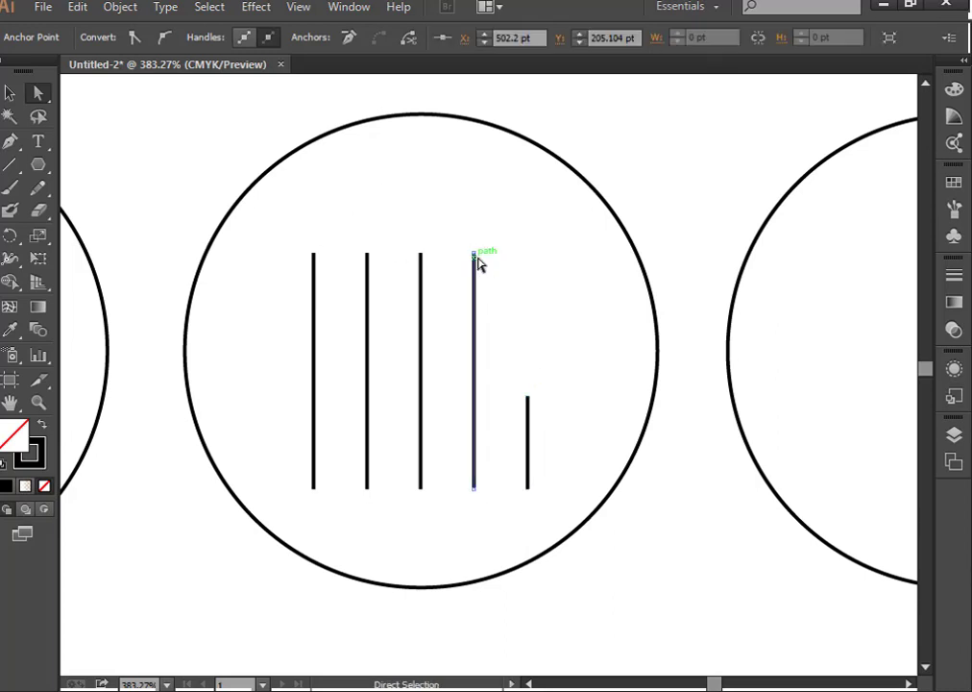
drag(474, 254, 474, 346)
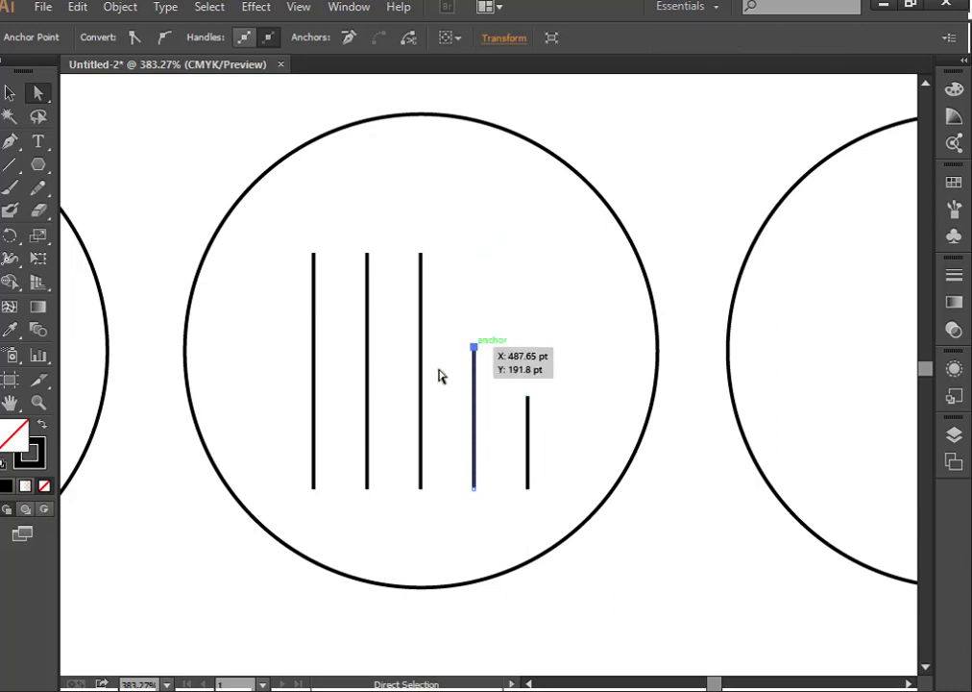
click(420, 254)
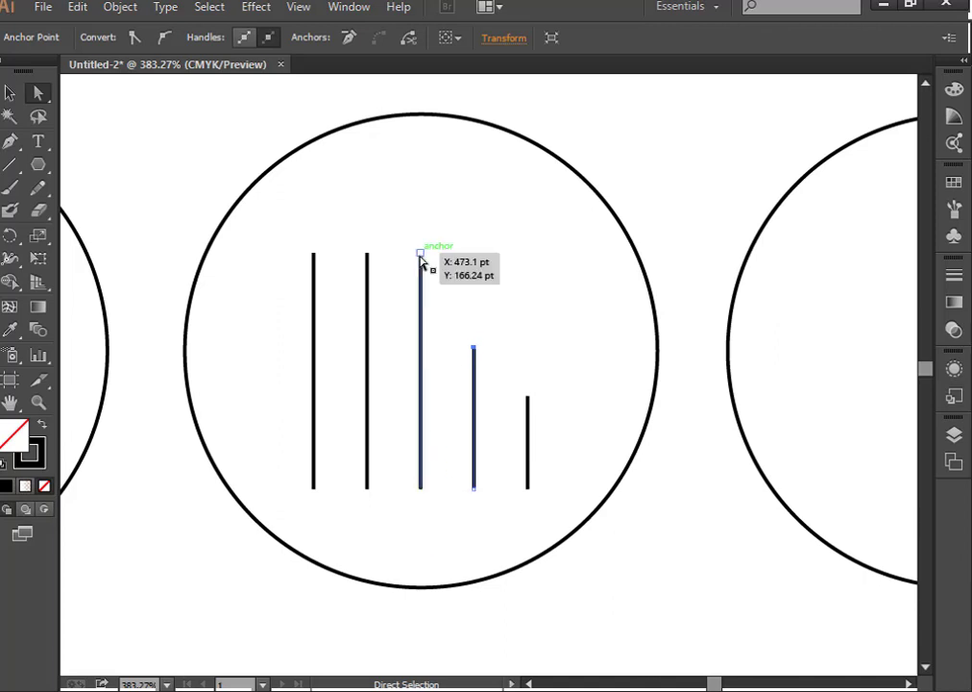
click(367, 254)
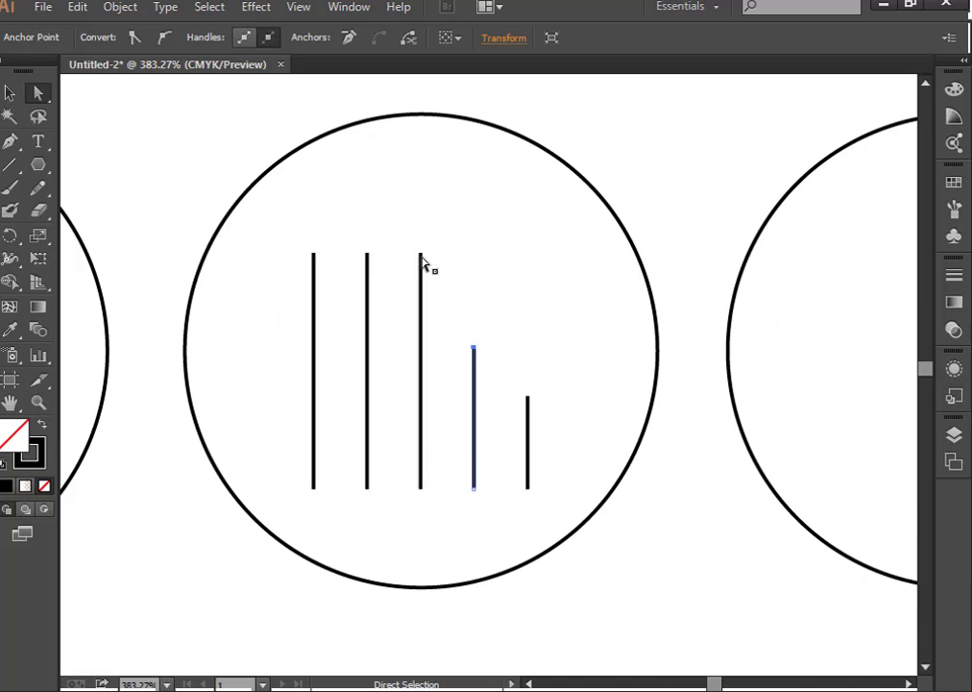
click(421, 255)
drag(367, 254, 380, 327)
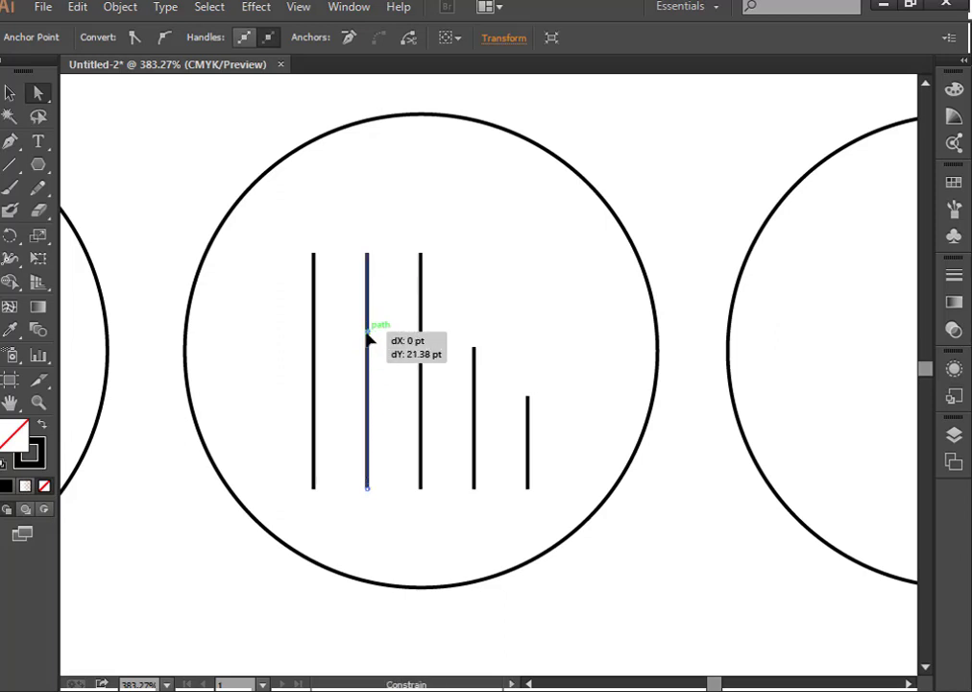
drag(380, 327, 367, 334)
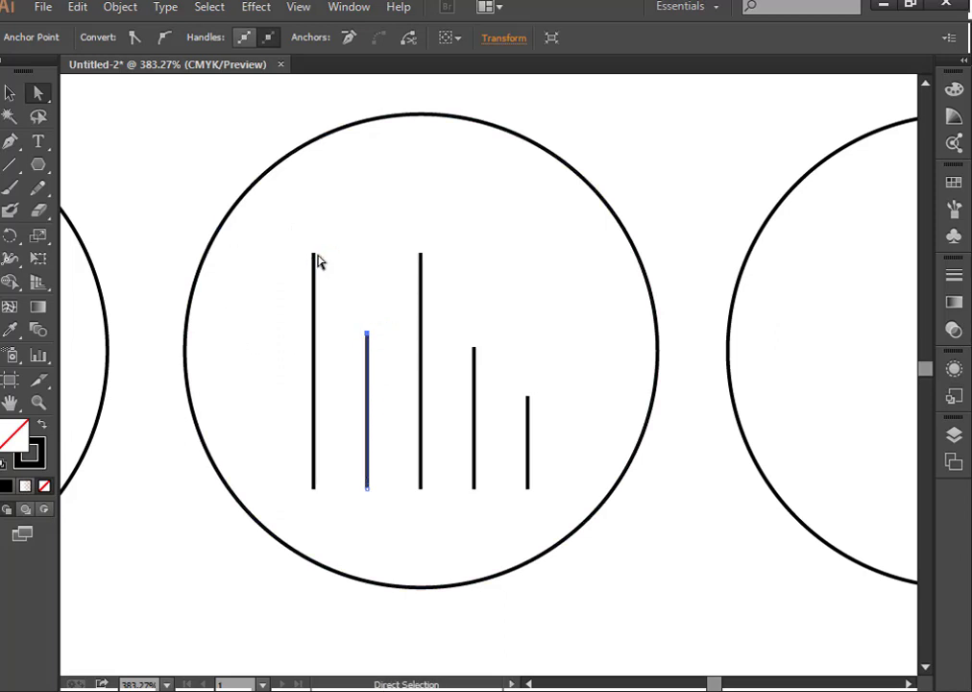
drag(314, 256, 314, 404)
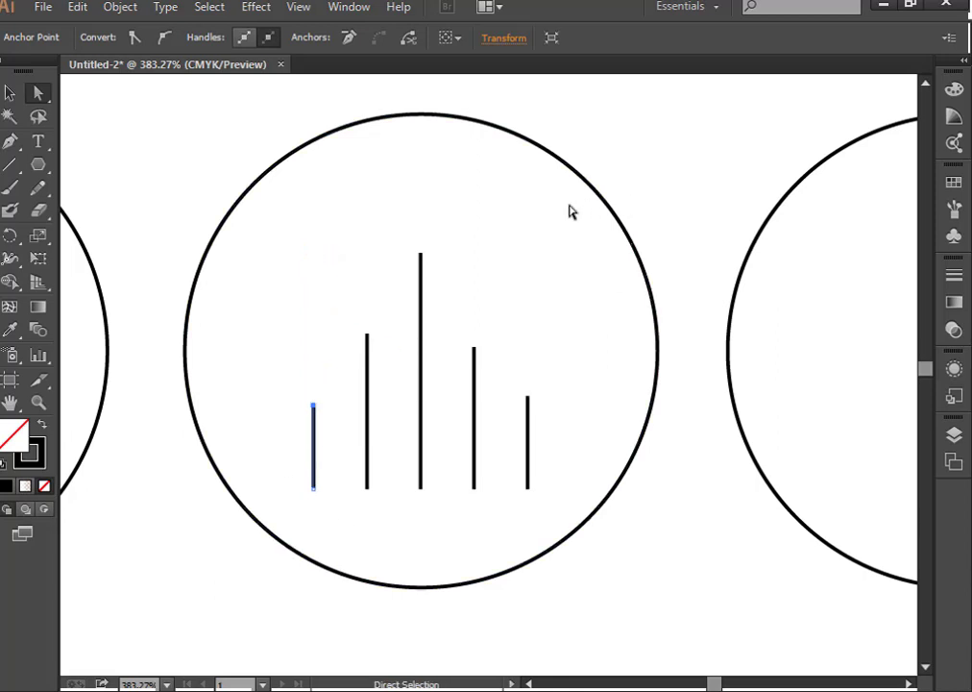
click(11, 94)
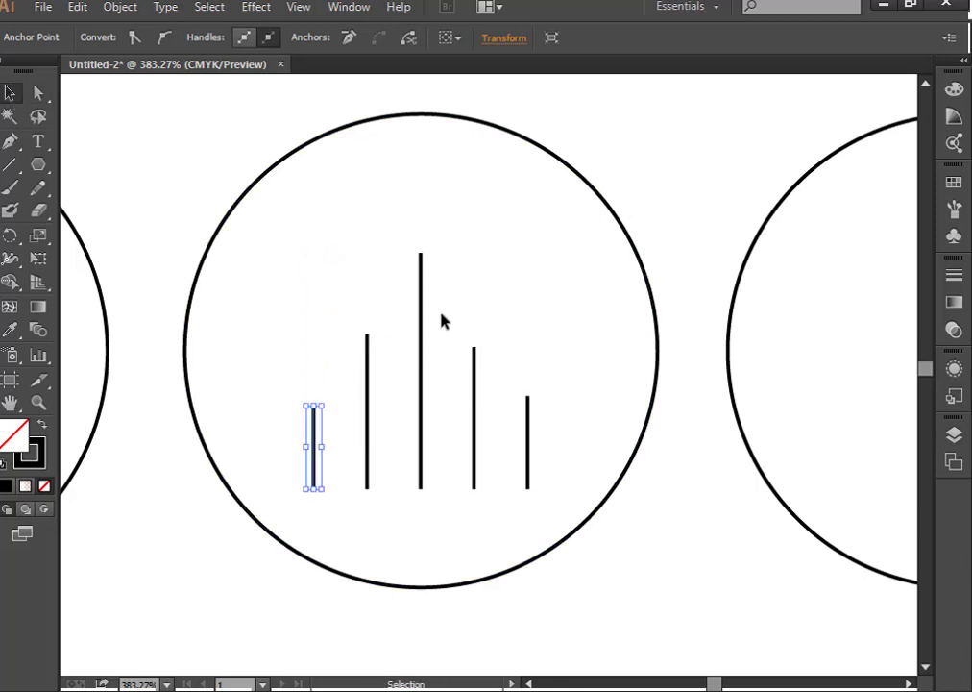
click(164, 189)
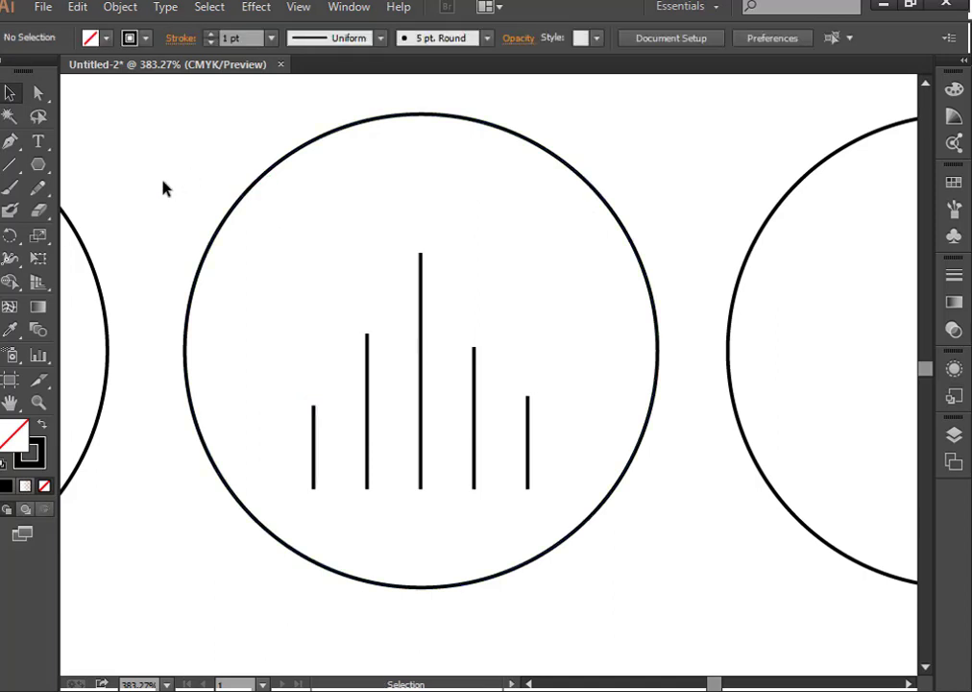
Select the five volume bars and raise their stroke weight from 1 pt to 2 pt
key(ctrl+minus)
key(ctrl+minus)
key(ctrl+minus)
key(ctrl+minus)
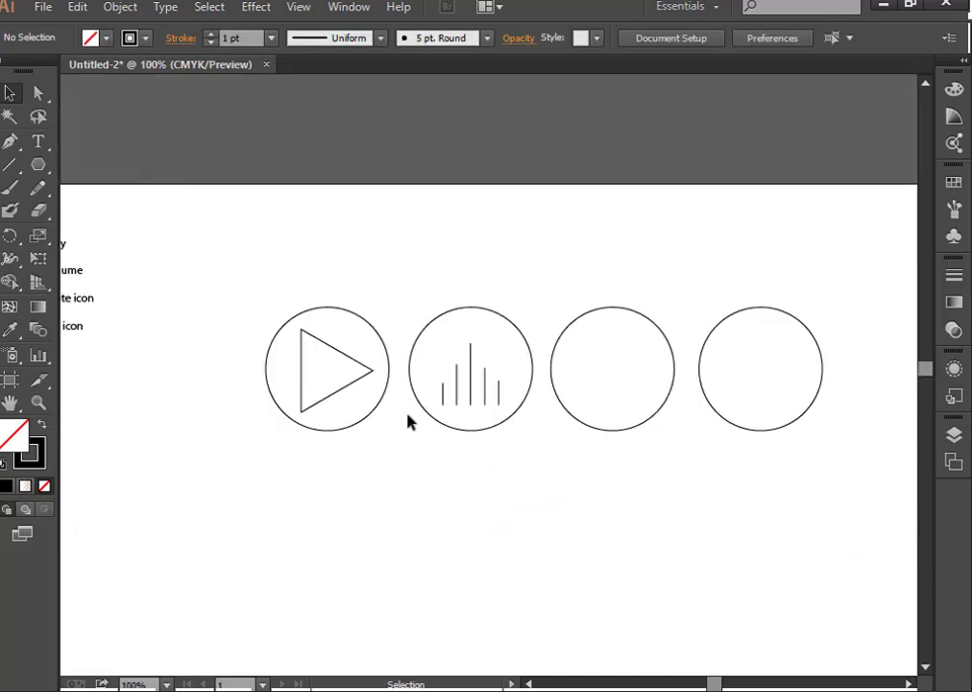
mouse_move(433, 358)
mouse_down()
mouse_move(458, 377)
mouse_move(506, 389)
mouse_up()
click(450, 396)
key(ctrl+plus)
key(ctrl+plus)
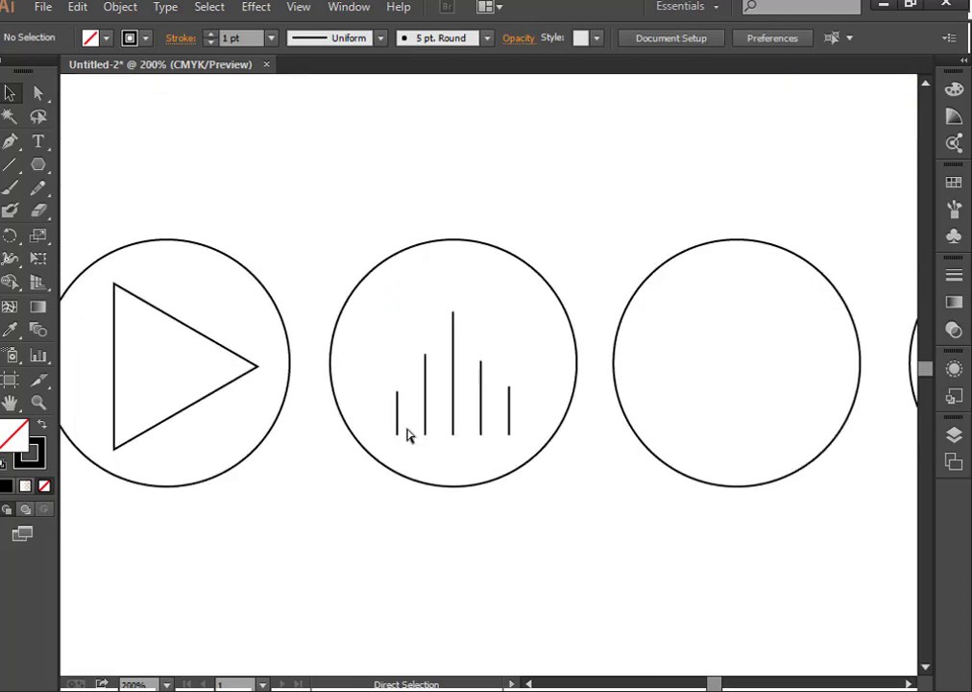
key(ctrl+plus)
drag(348, 391, 549, 417)
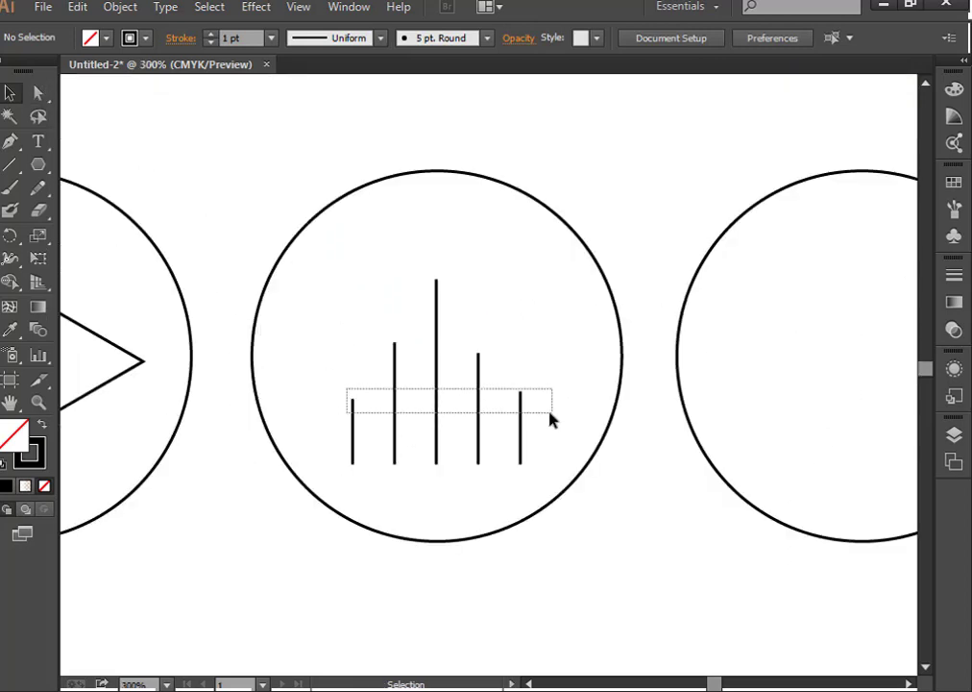
click(209, 33)
click(487, 599)
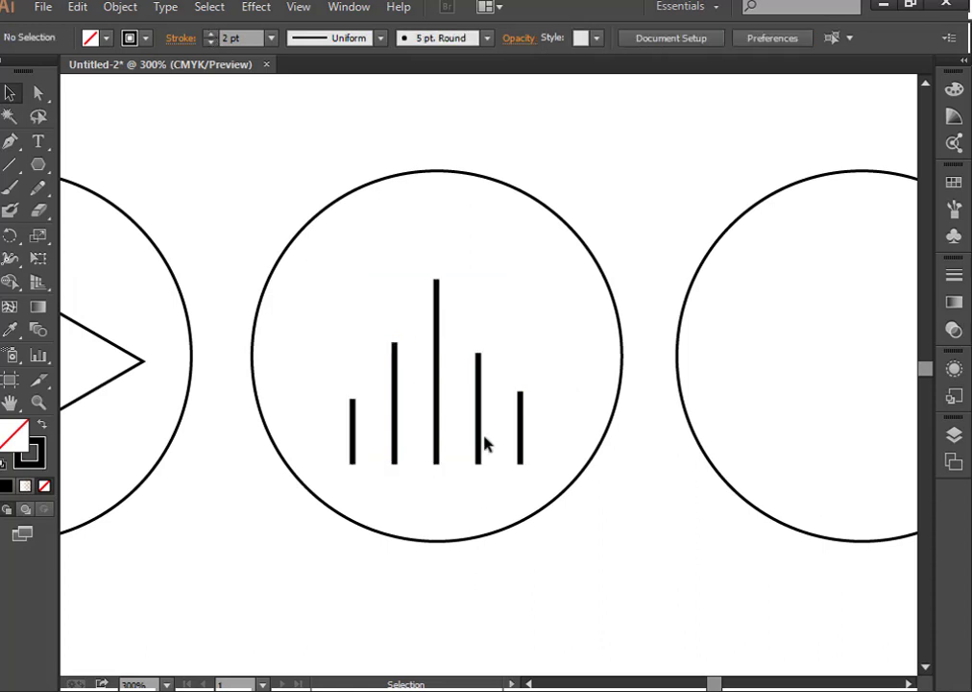
drag(337, 309, 338, 311)
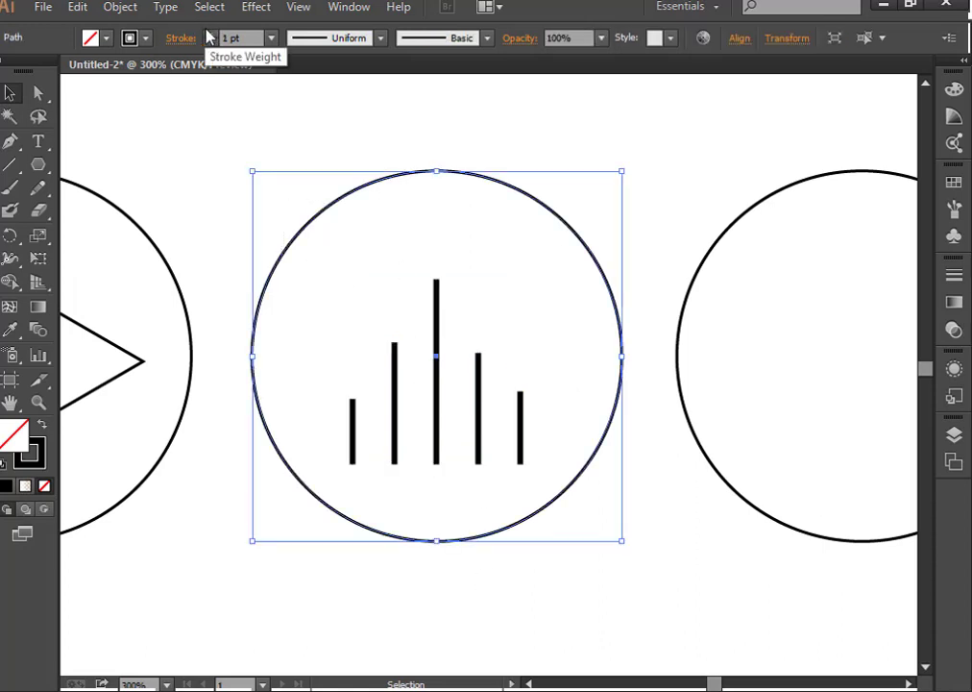
click(311, 121)
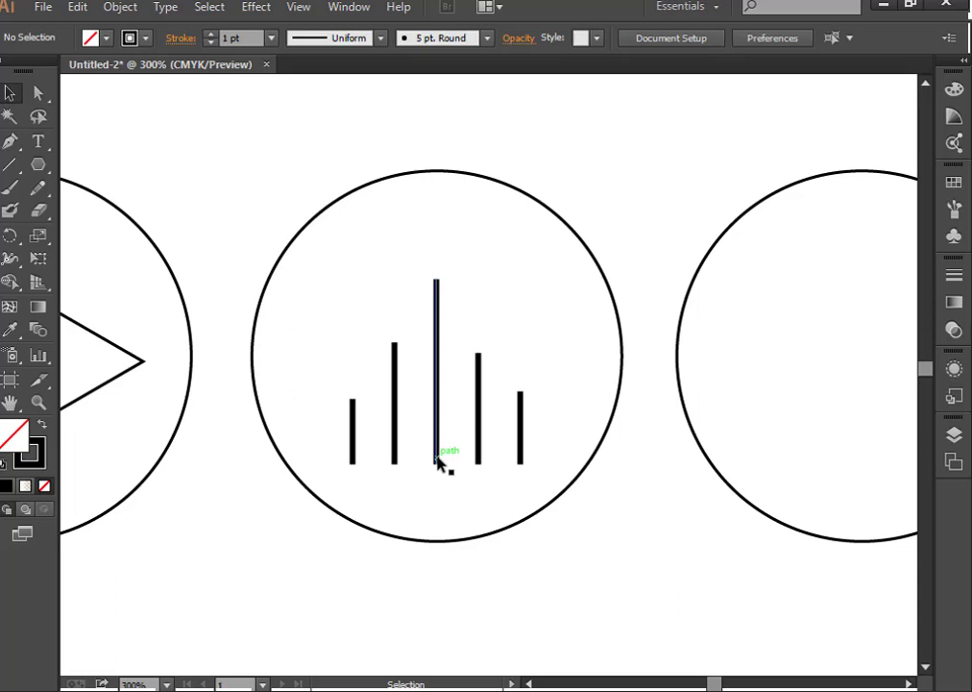
key(ctrl+minus)
key(ctrl+minus)
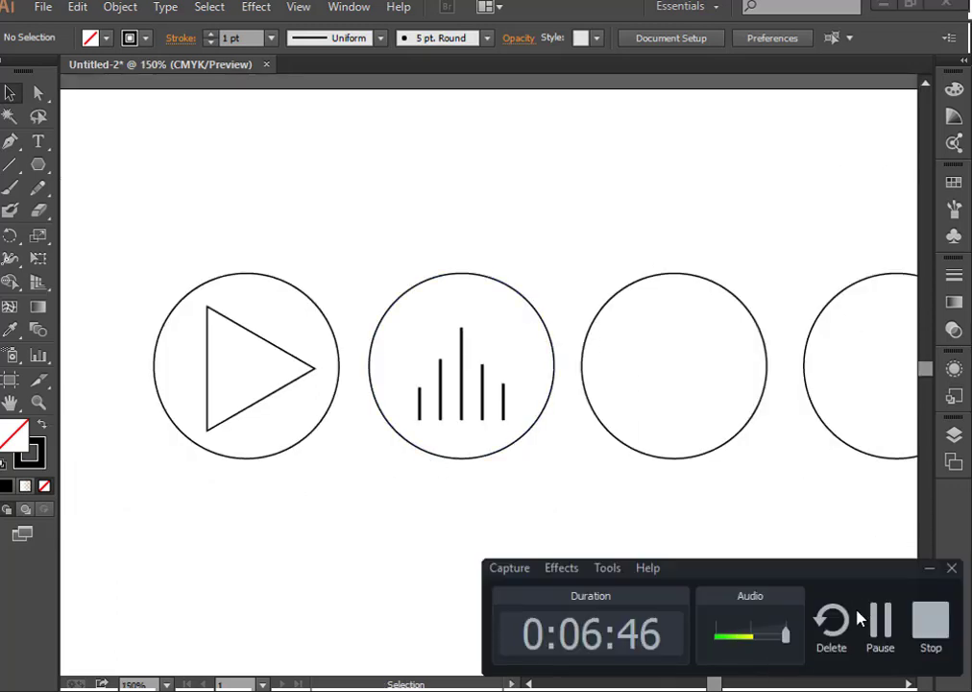
Scroll right and zoom into the empty third circle with the Zoom tool
click(928, 571)
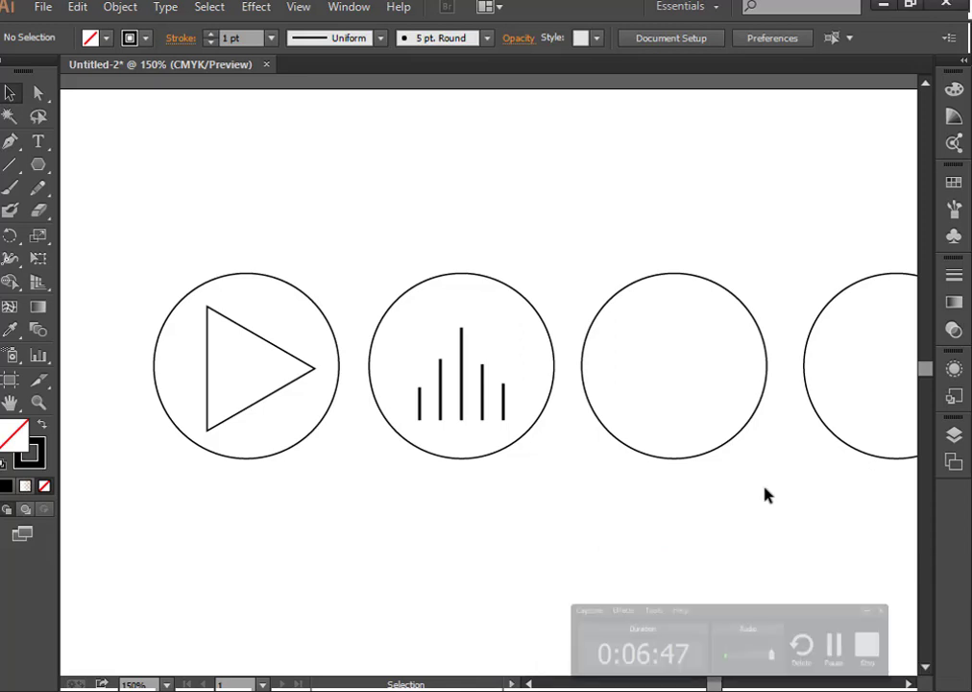
click(907, 685)
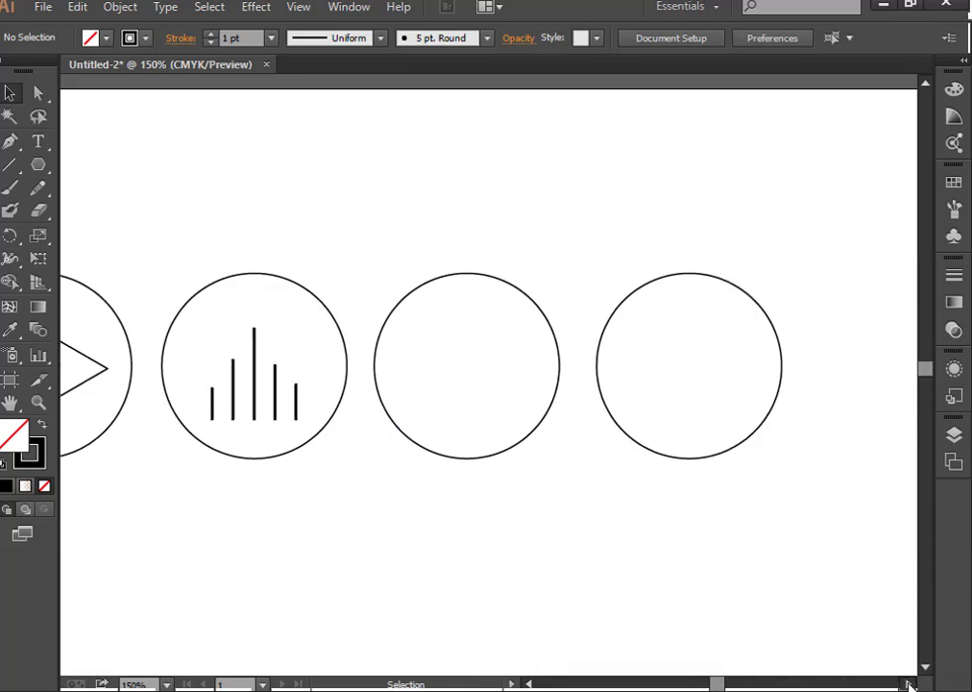
scroll(440, 514, up, 2)
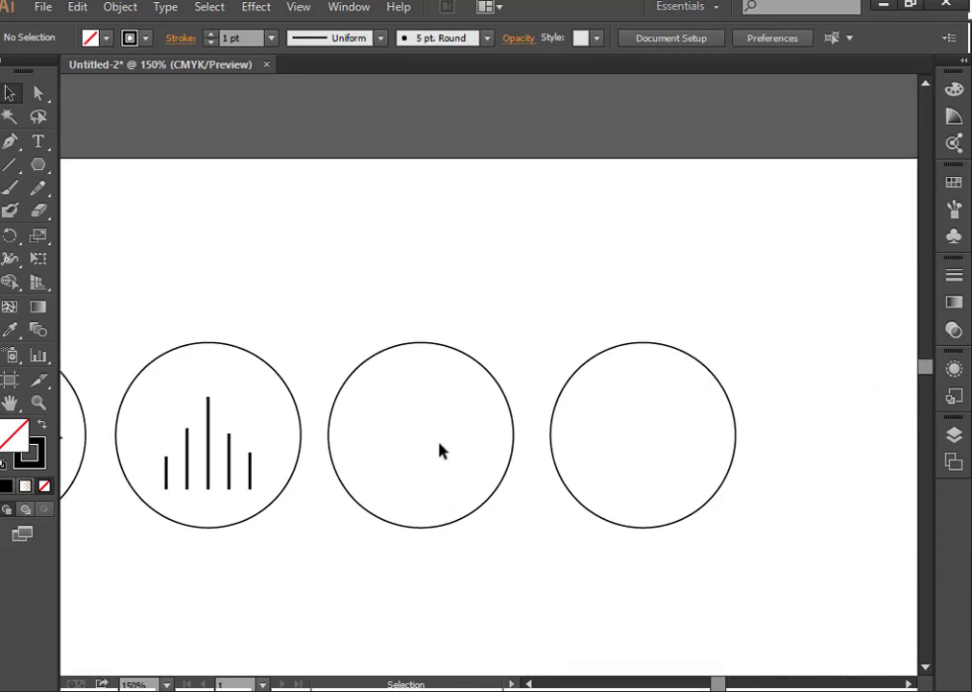
click(37, 404)
drag(321, 369, 512, 501)
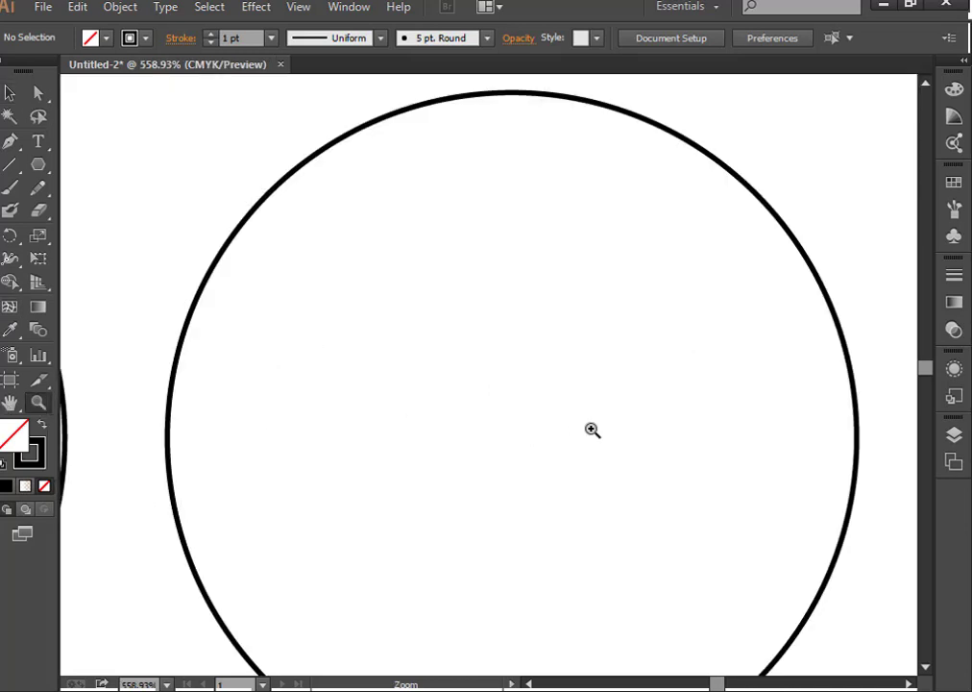
scroll(567, 413, down, 1)
drag(37, 164, 82, 163)
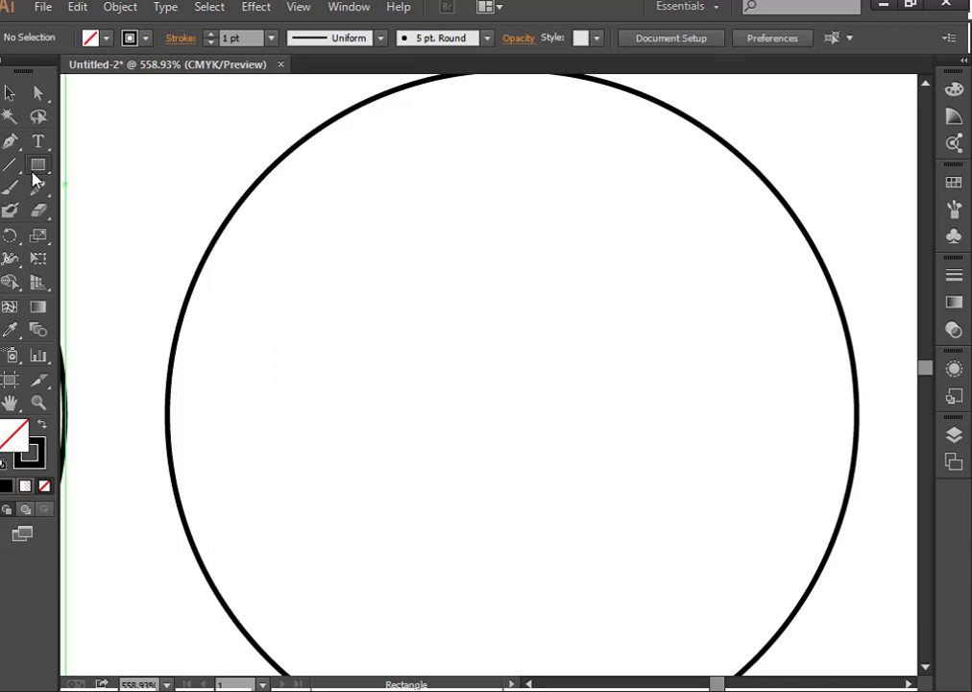
click(37, 169)
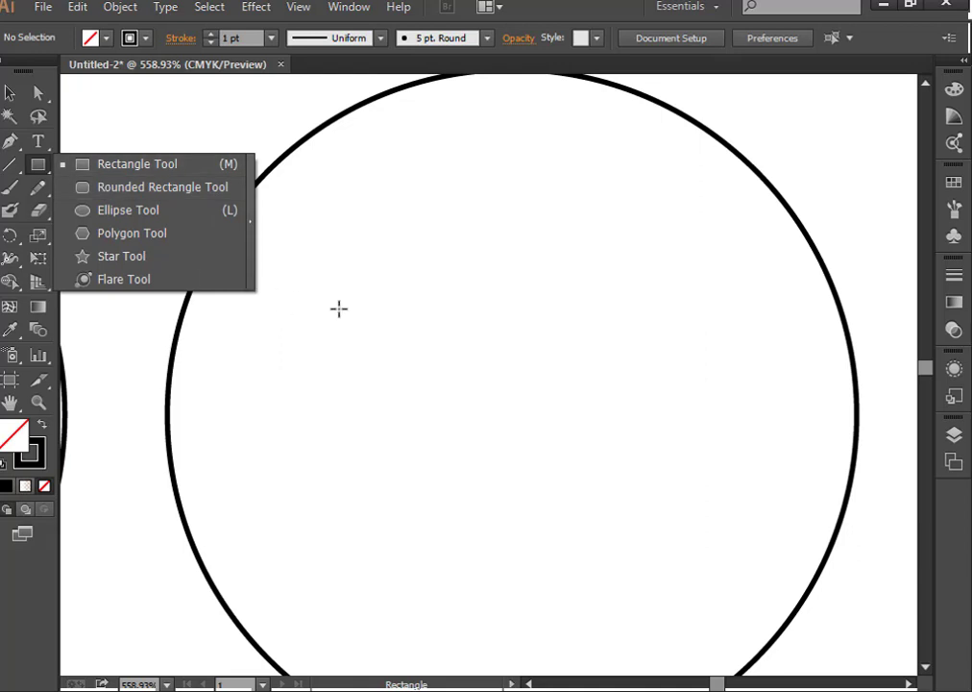
Draw a narrow rectangle in the third circle and shorten it from the top
drag(336, 267, 411, 548)
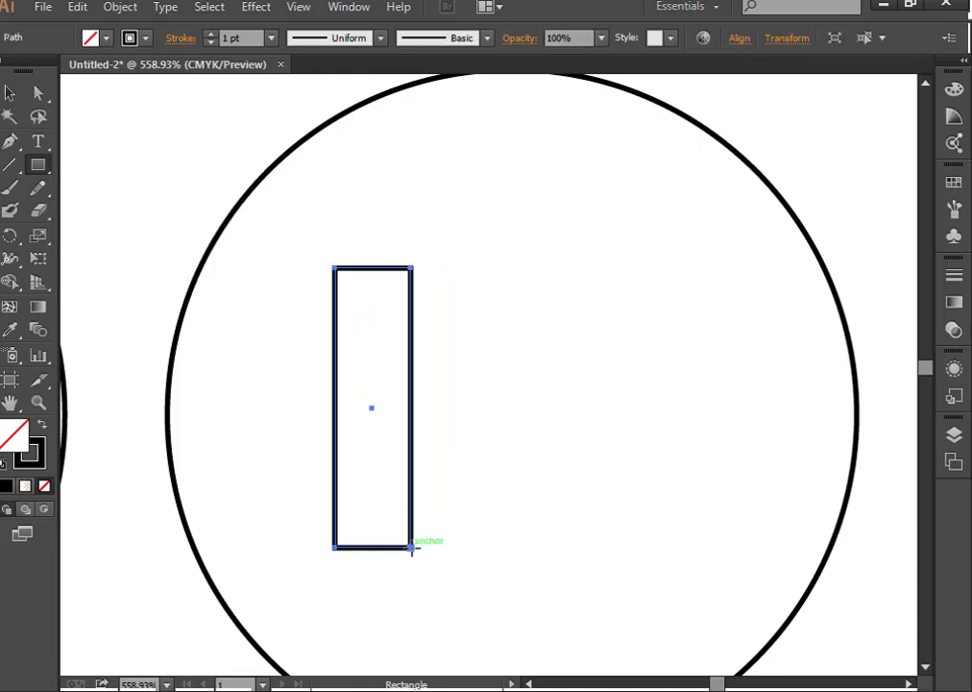
click(10, 92)
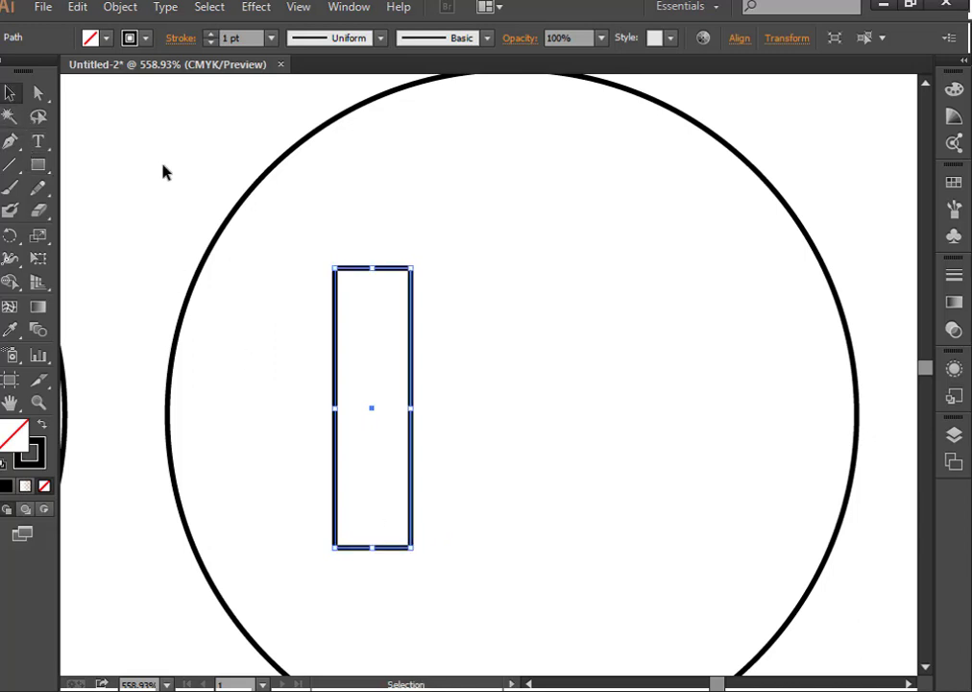
drag(372, 267, 373, 325)
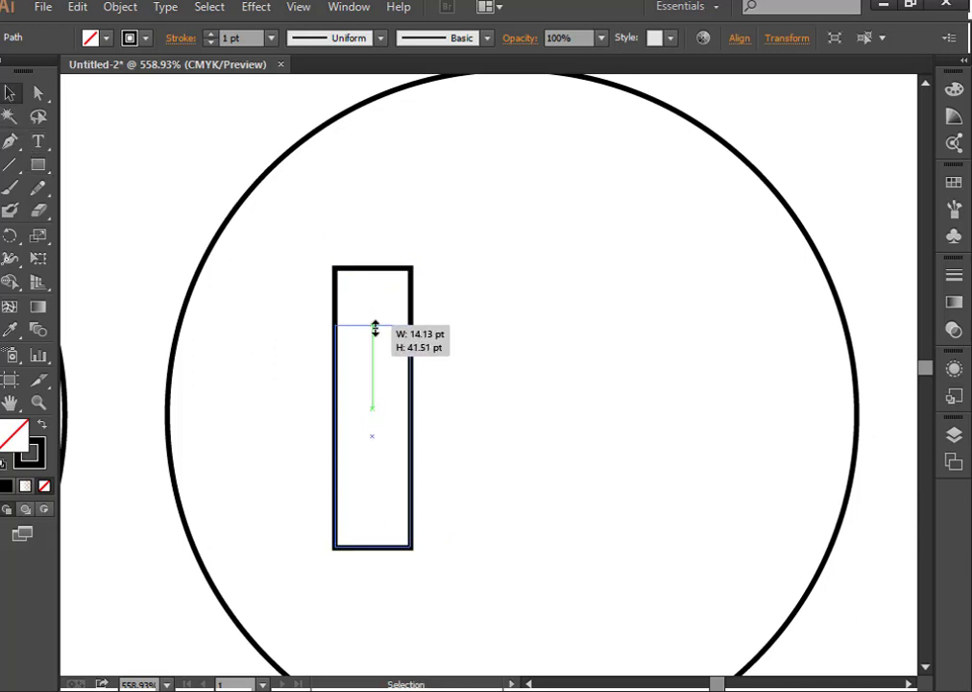
click(463, 307)
drag(412, 374, 410, 351)
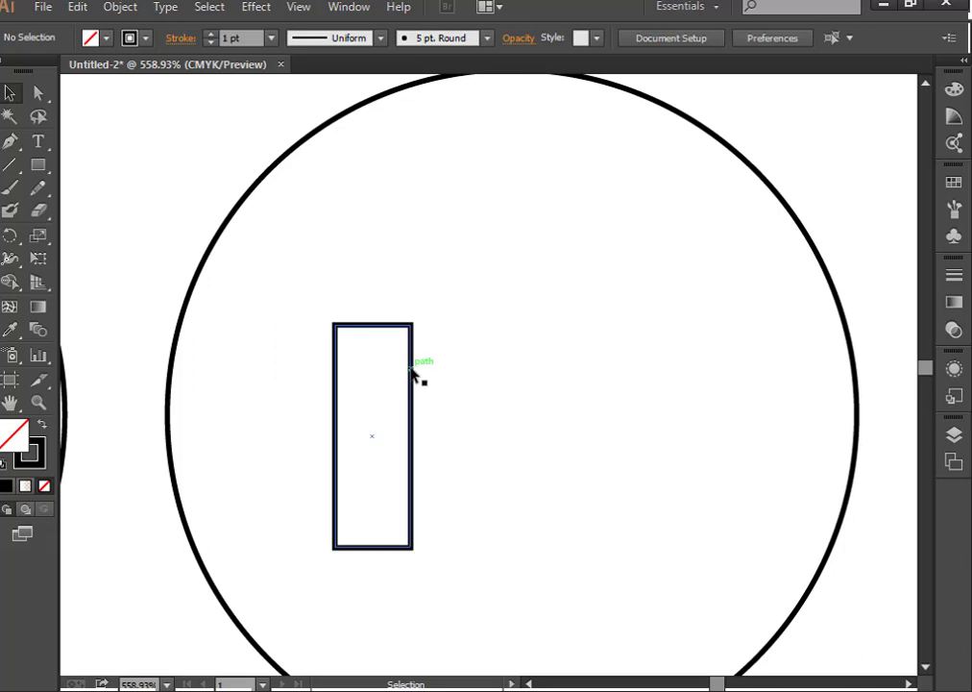
Draw a taller rectangle to its right and vertically centre-align the two rectangles
click(38, 164)
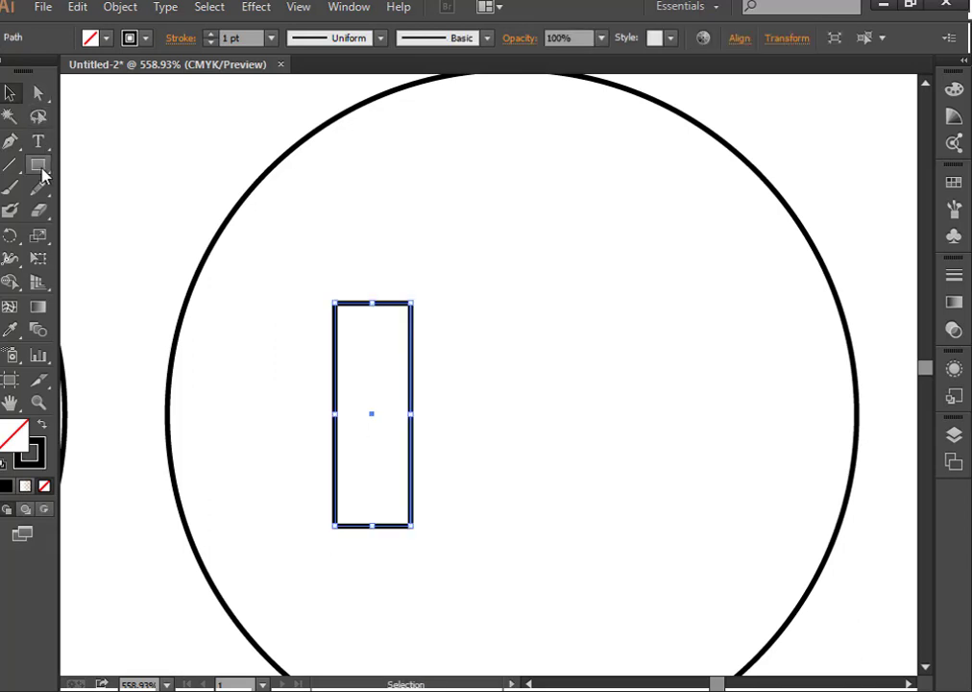
click(33, 451)
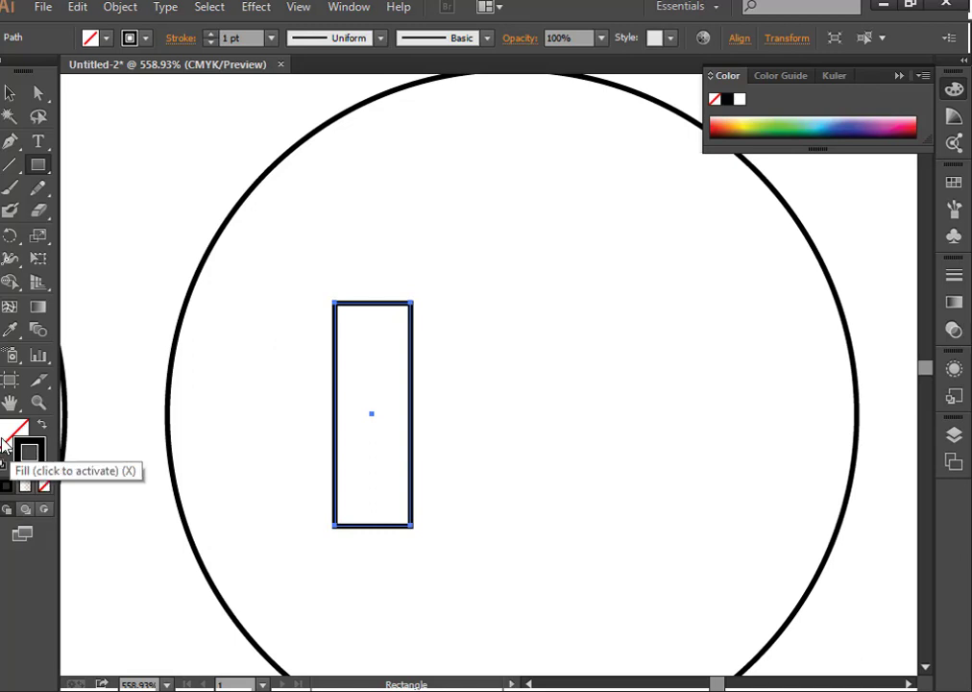
click(13, 434)
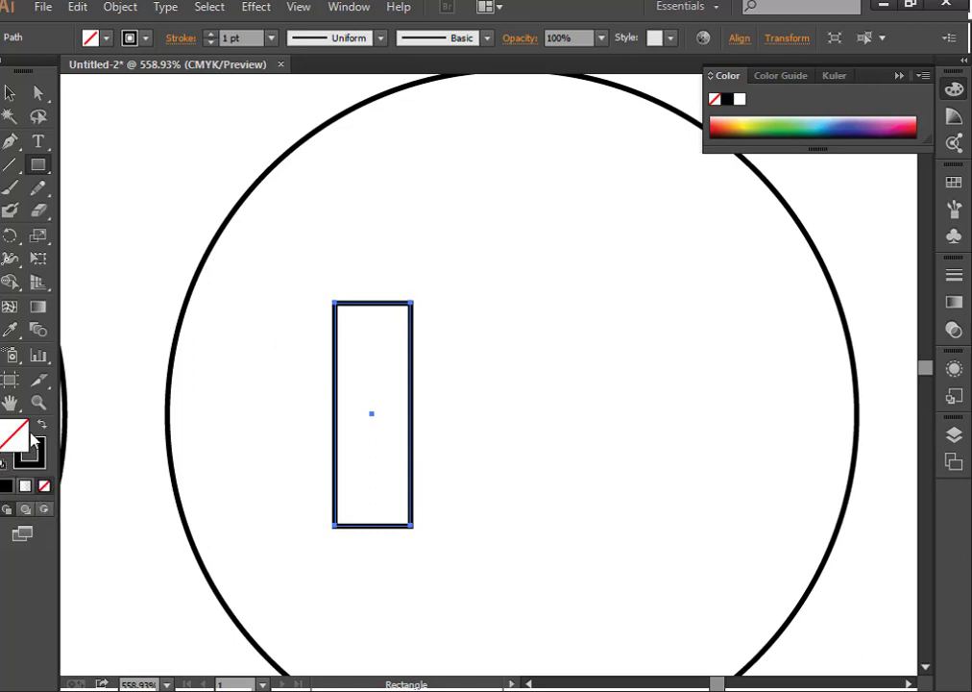
click(33, 459)
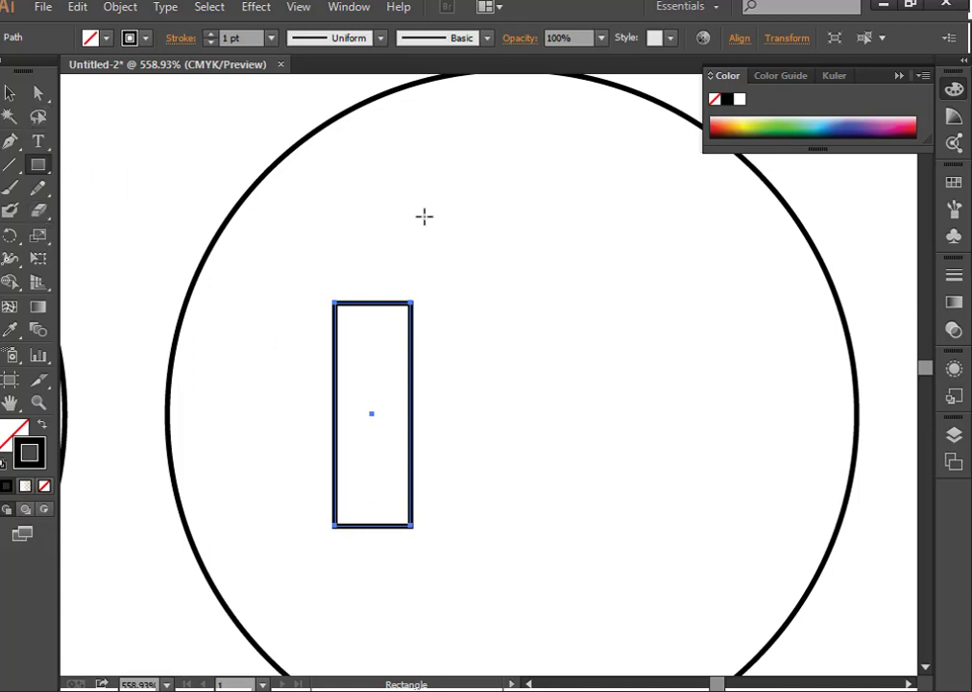
drag(413, 219, 519, 580)
click(10, 92)
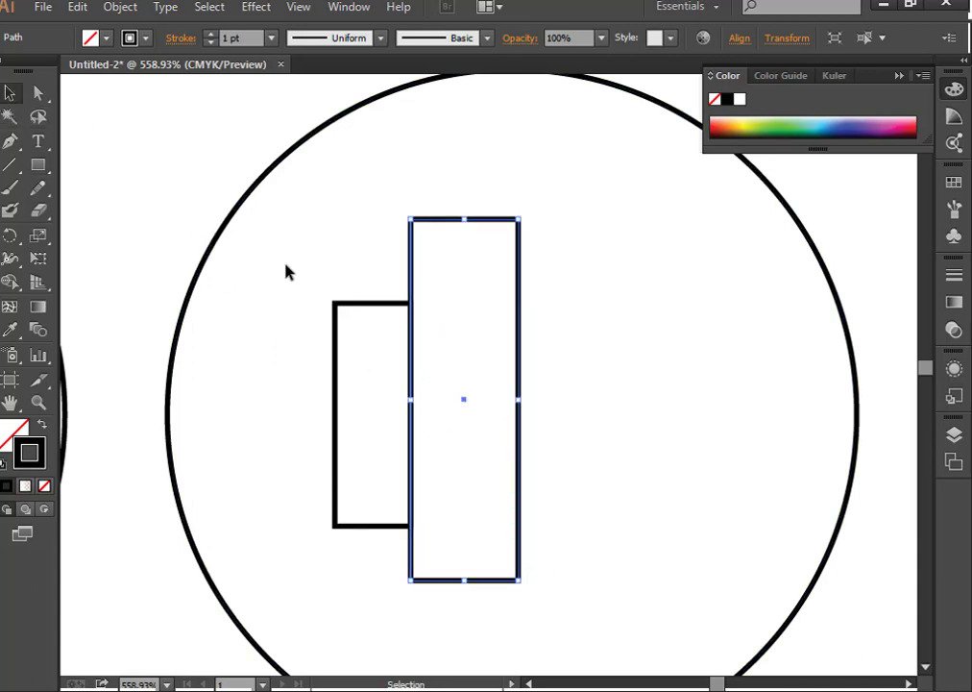
drag(284, 271, 526, 384)
click(738, 38)
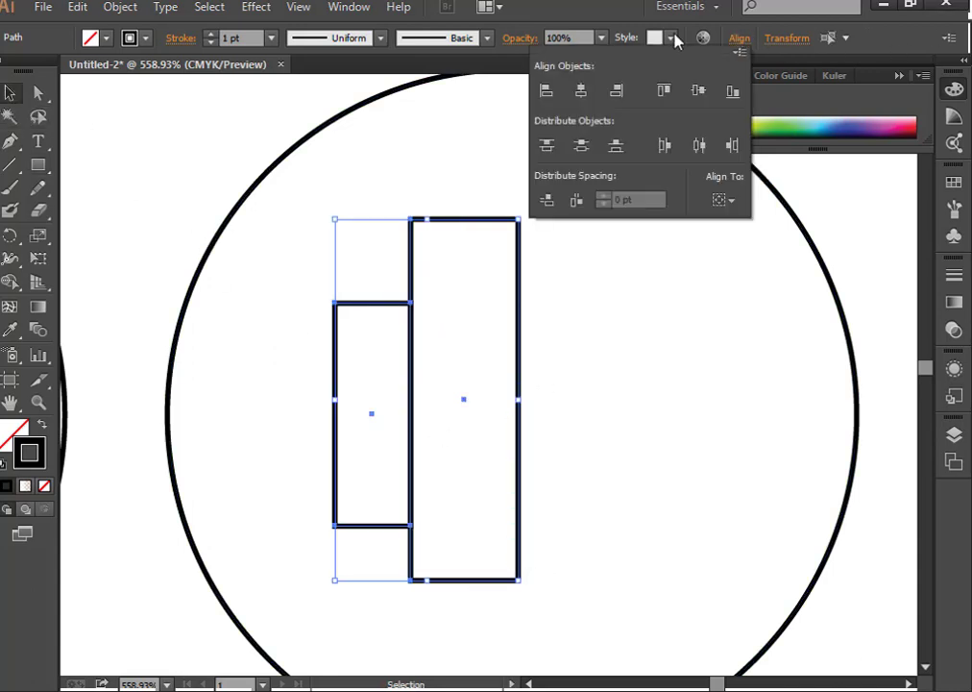
click(703, 94)
click(634, 312)
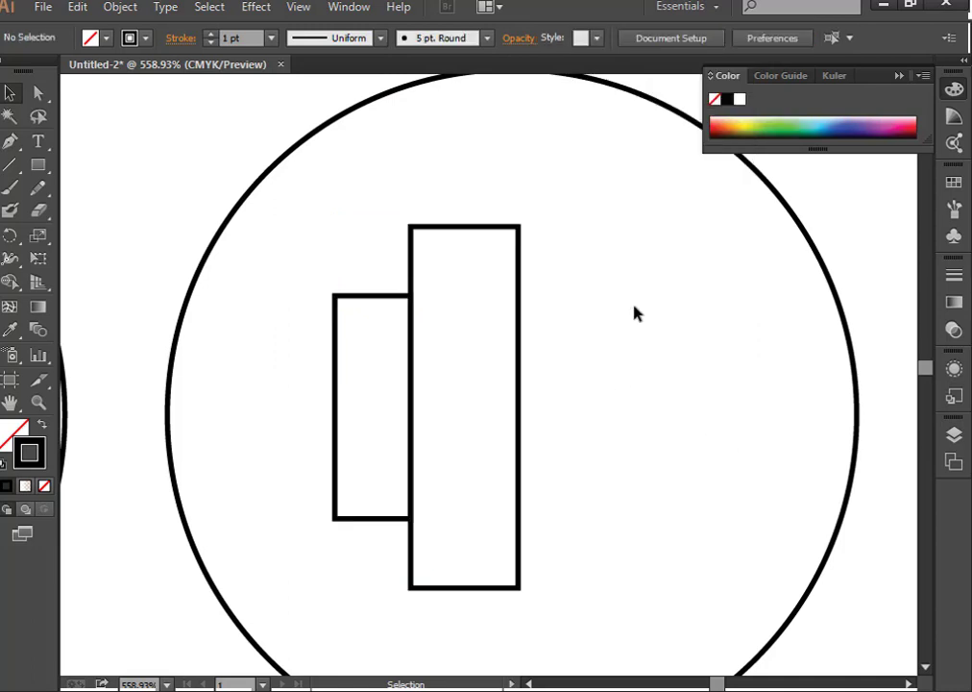
click(39, 93)
Taper the tall rectangle's left corners inward to form a speaker cone
drag(411, 227, 411, 295)
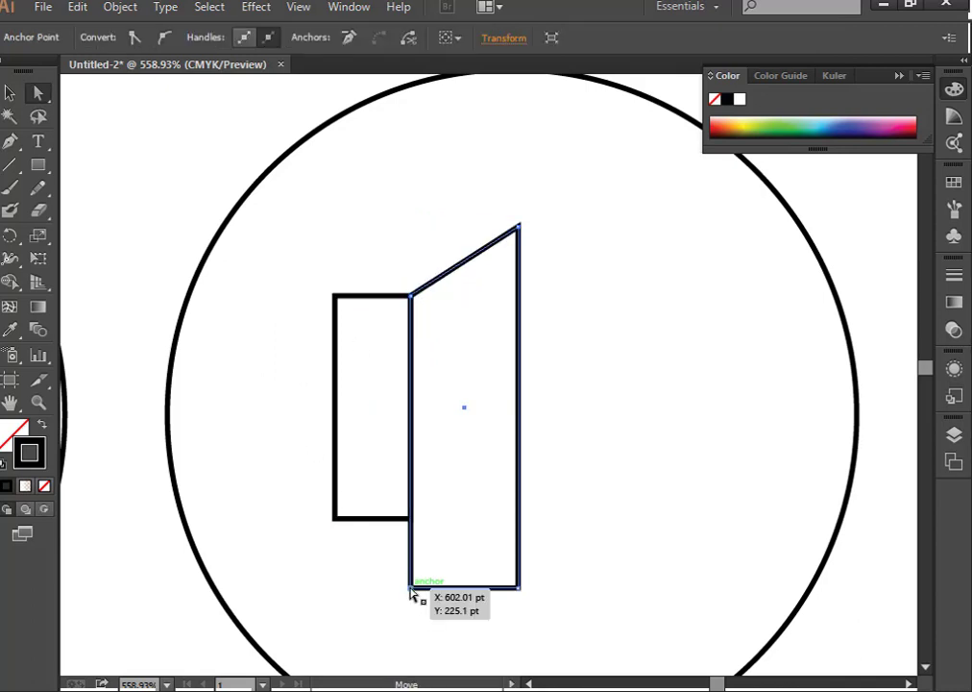
drag(412, 587, 413, 519)
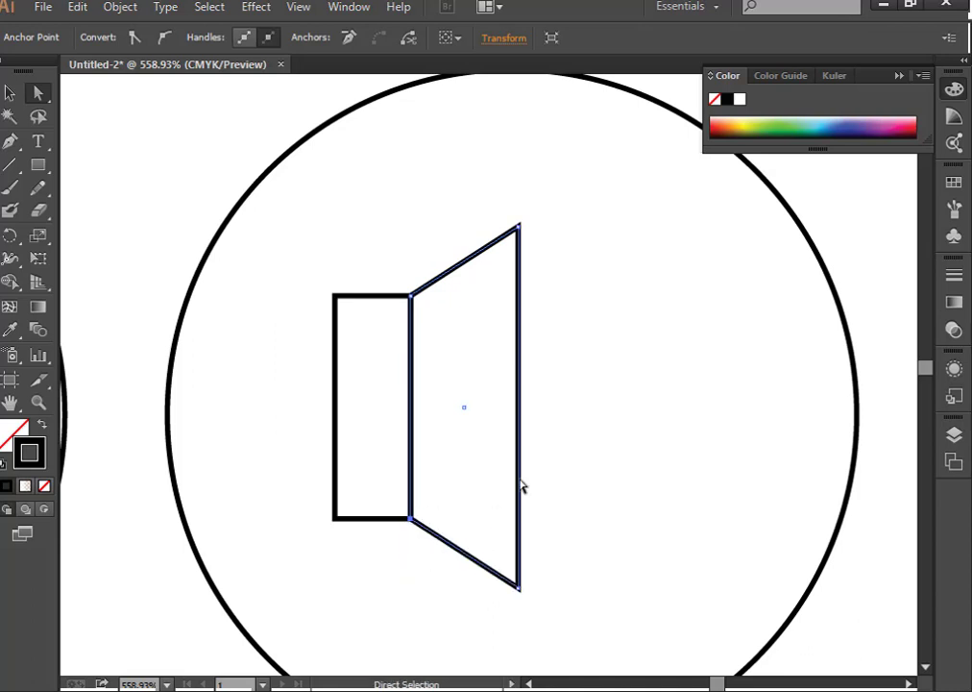
click(580, 392)
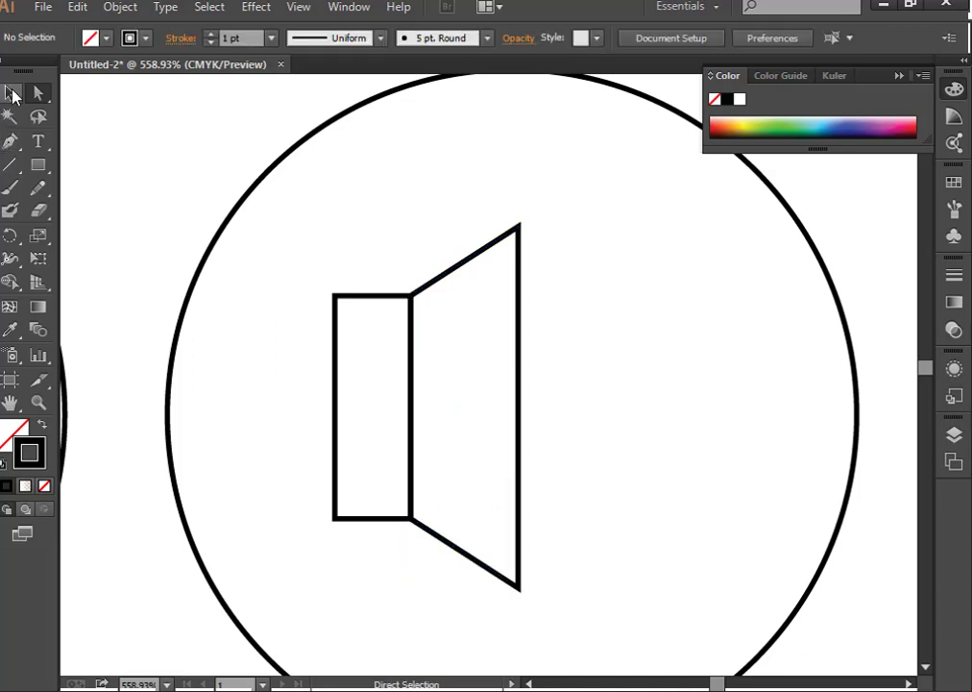
Move both speaker parts toward the circle's centre and scale them up slightly
click(13, 94)
drag(300, 293, 471, 438)
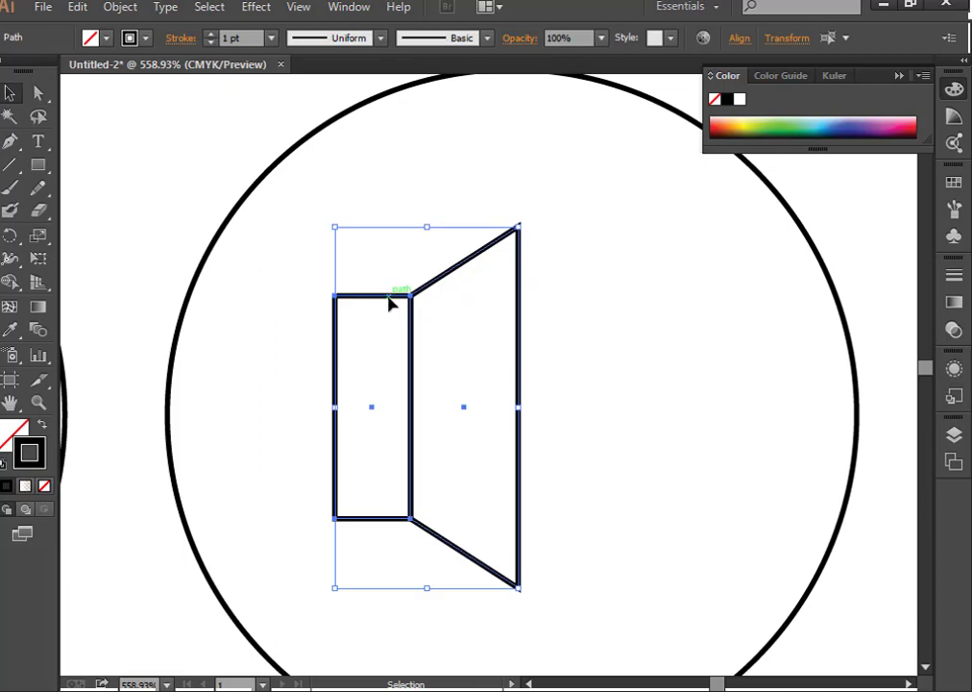
drag(389, 304, 466, 287)
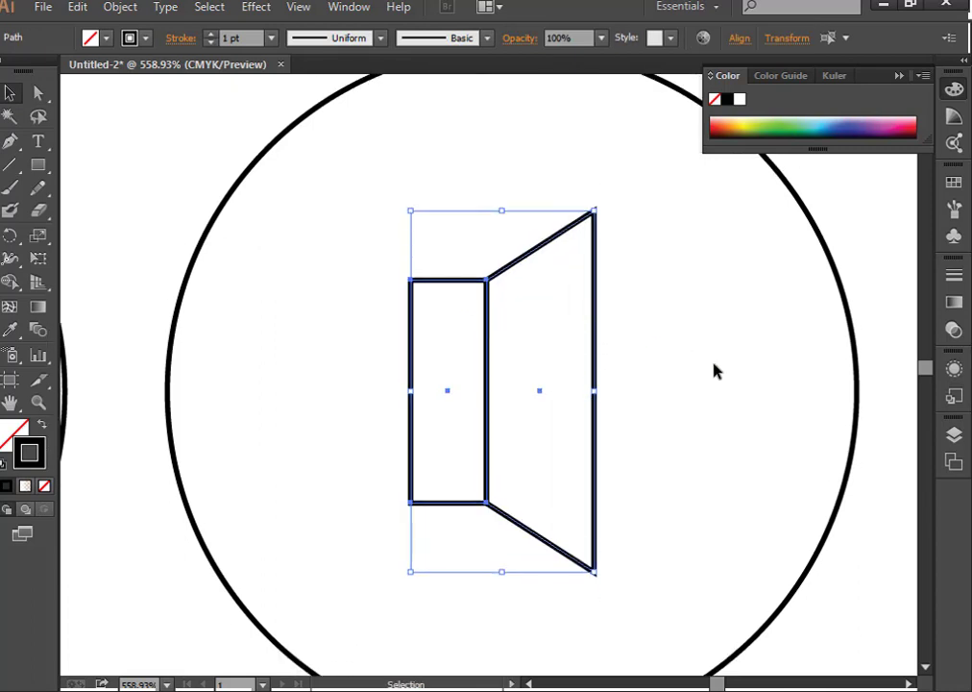
scroll(714, 371, up, 1)
drag(595, 233, 595, 232)
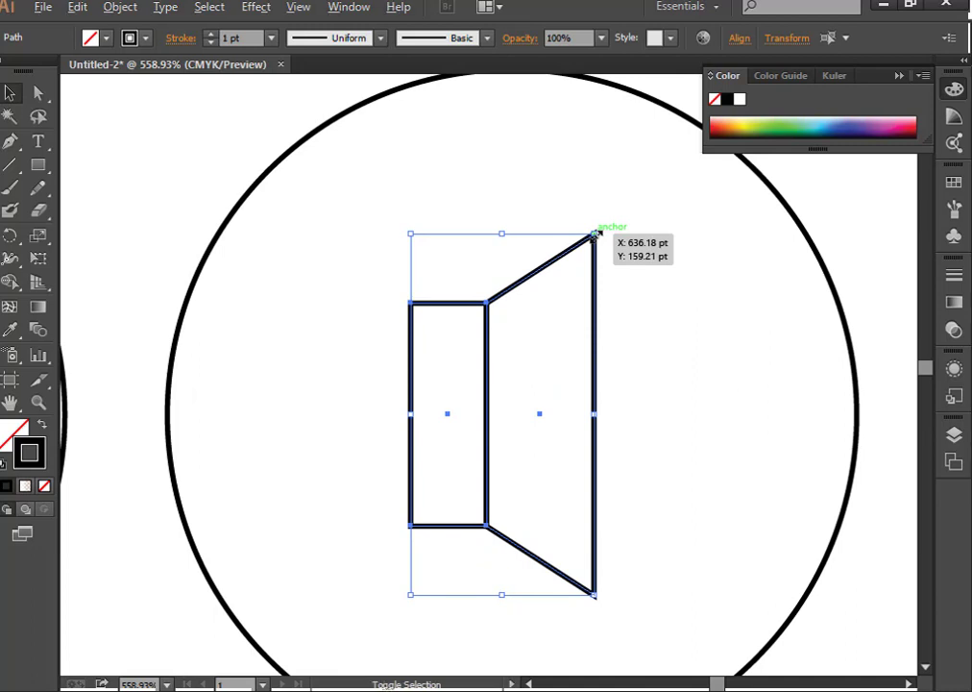
drag(596, 232, 603, 219)
click(698, 338)
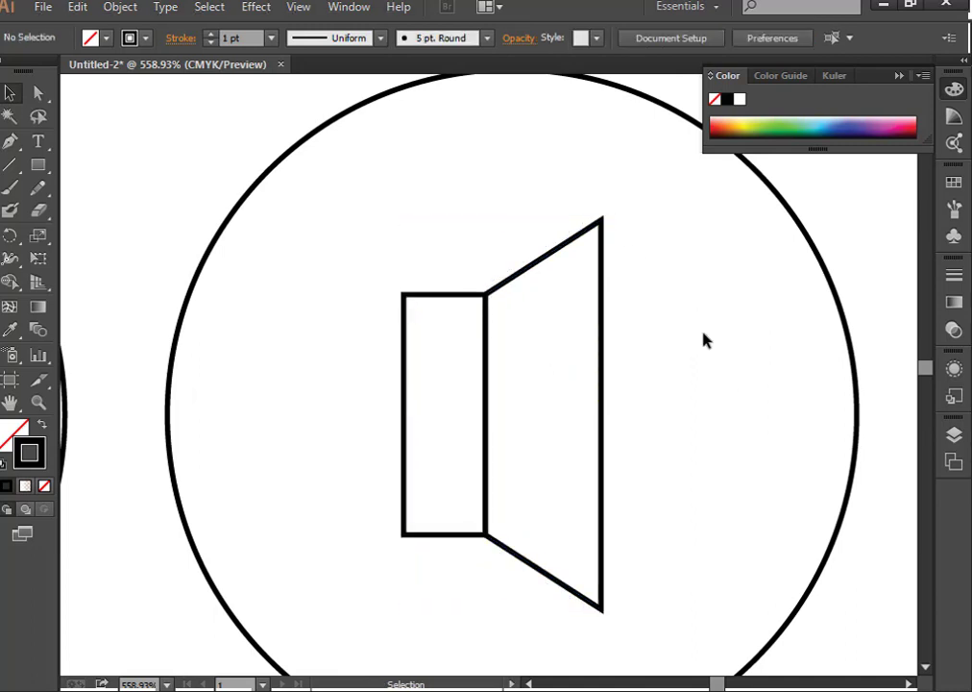
scroll(783, 484, down, 4)
scroll(783, 484, up, 2)
key(ctrl+minus)
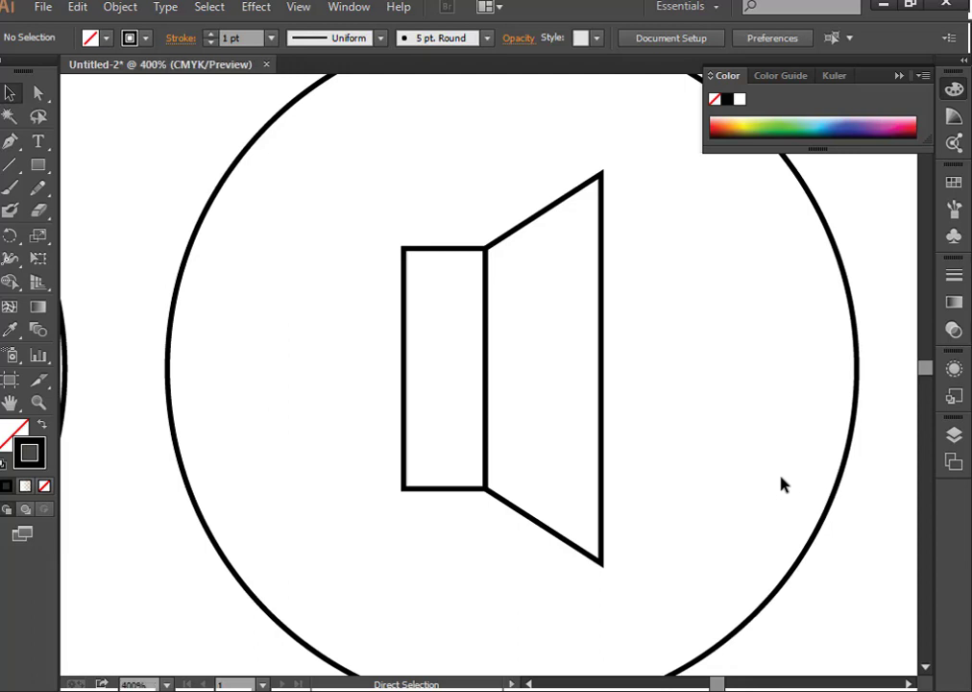
key(ctrl+minus)
key(ctrl+minus)
Draw a diagonal line across the speaker with the Line Segment Tool and nudge it into place
mouse_move(442, 324)
mouse_down()
mouse_move(516, 389)
mouse_move(514, 331)
mouse_up()
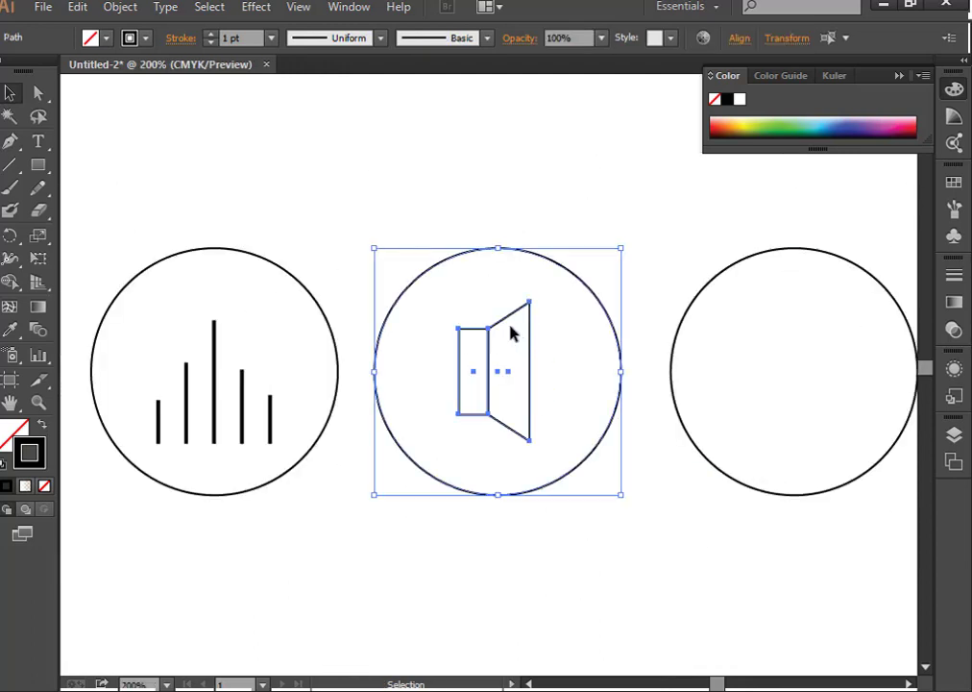
click(423, 200)
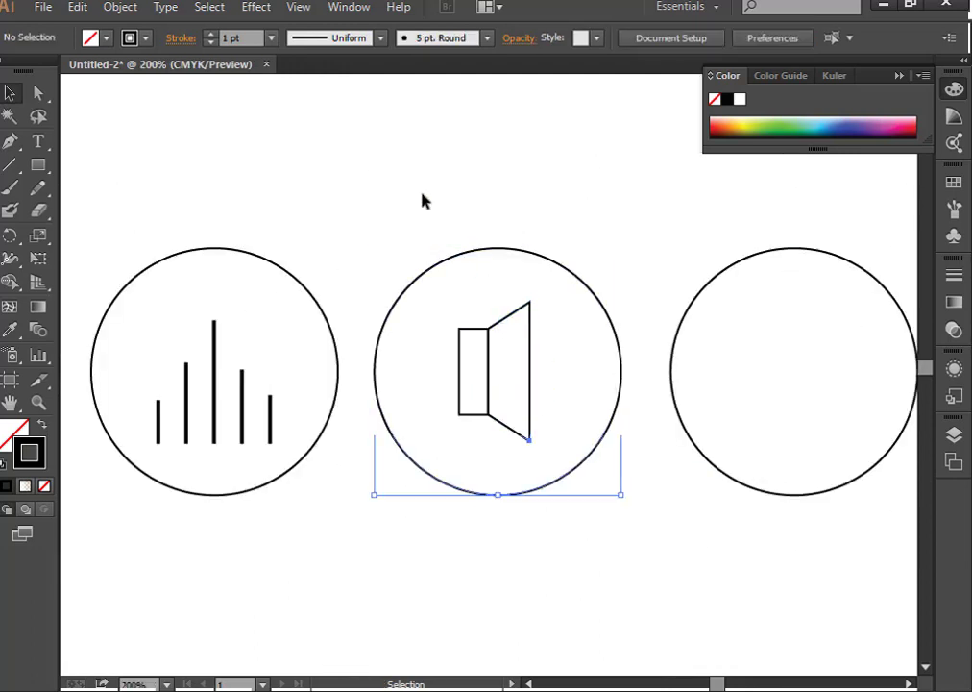
click(9, 171)
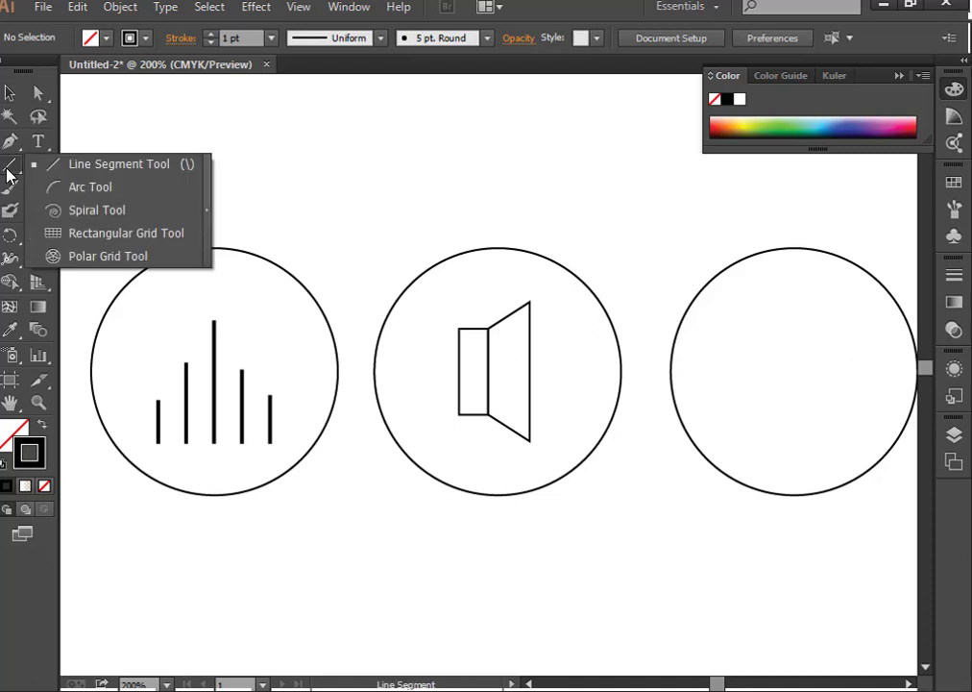
mouse_move(433, 310)
mouse_down()
mouse_move(575, 419)
mouse_move(582, 413)
mouse_up()
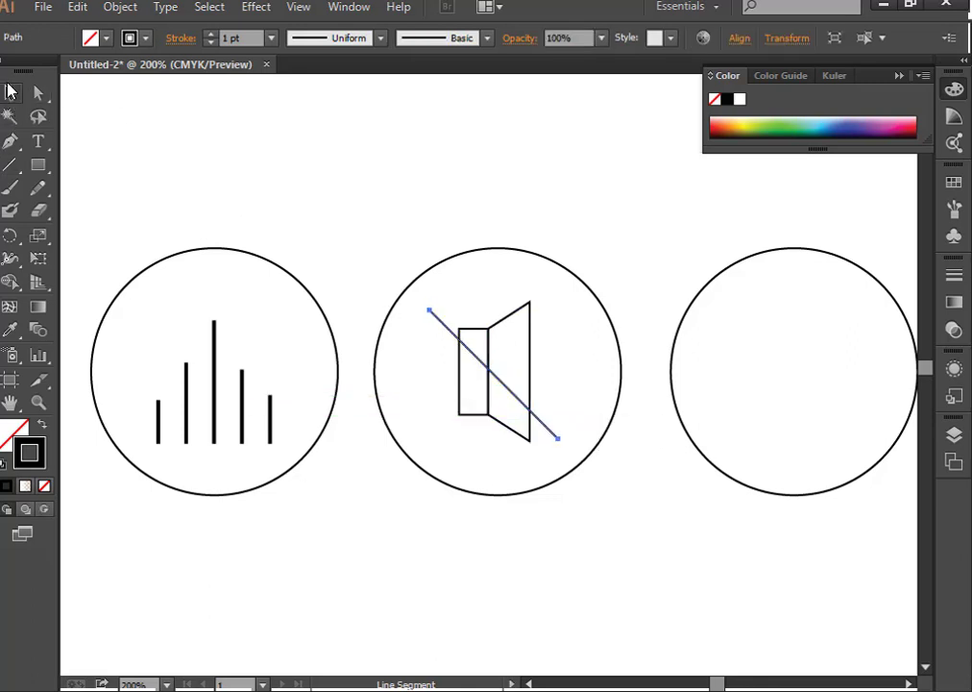
click(10, 91)
drag(512, 395, 535, 384)
Deselect, zoom back in on the icons and scroll right to the empty fourth circle
click(508, 570)
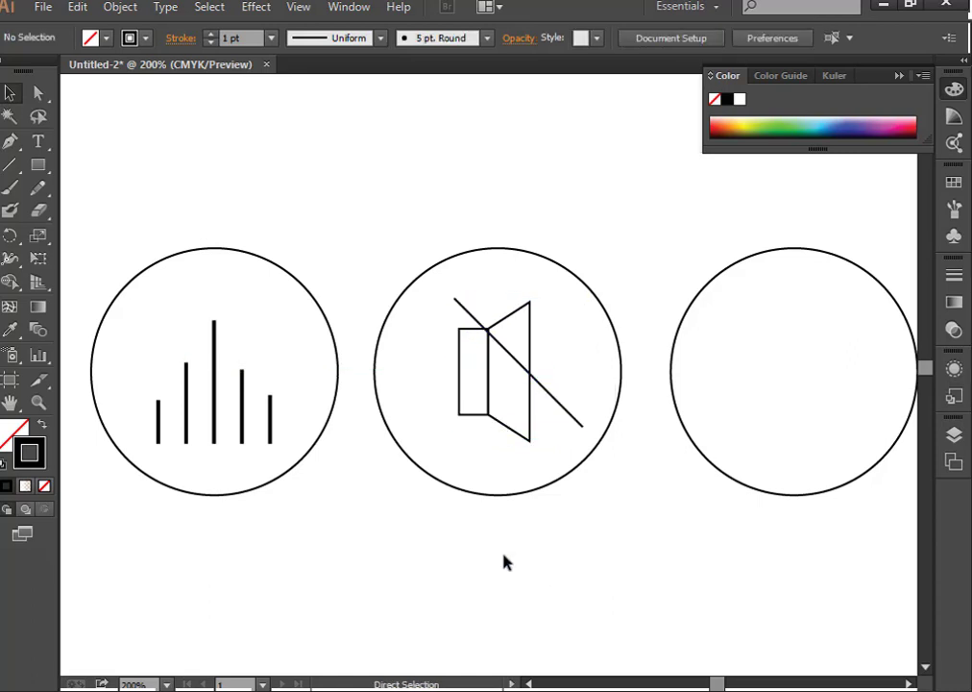
key(ctrl+minus)
key(ctrl+minus)
key(ctrl+minus)
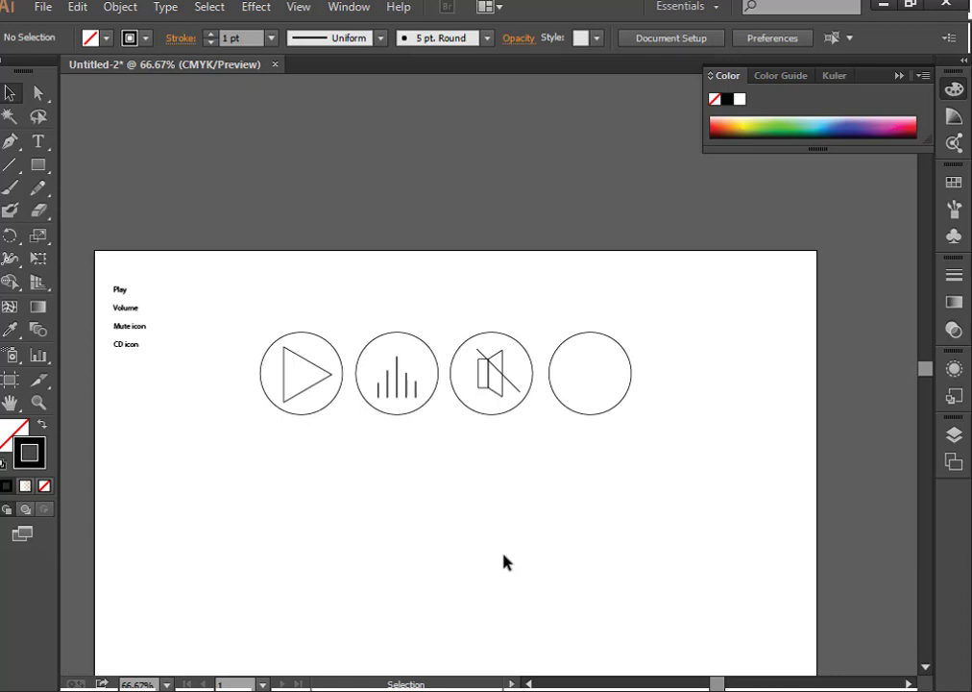
key(ctrl+plus)
key(ctrl+plus)
key(ctrl+plus)
key(ctrl+plus)
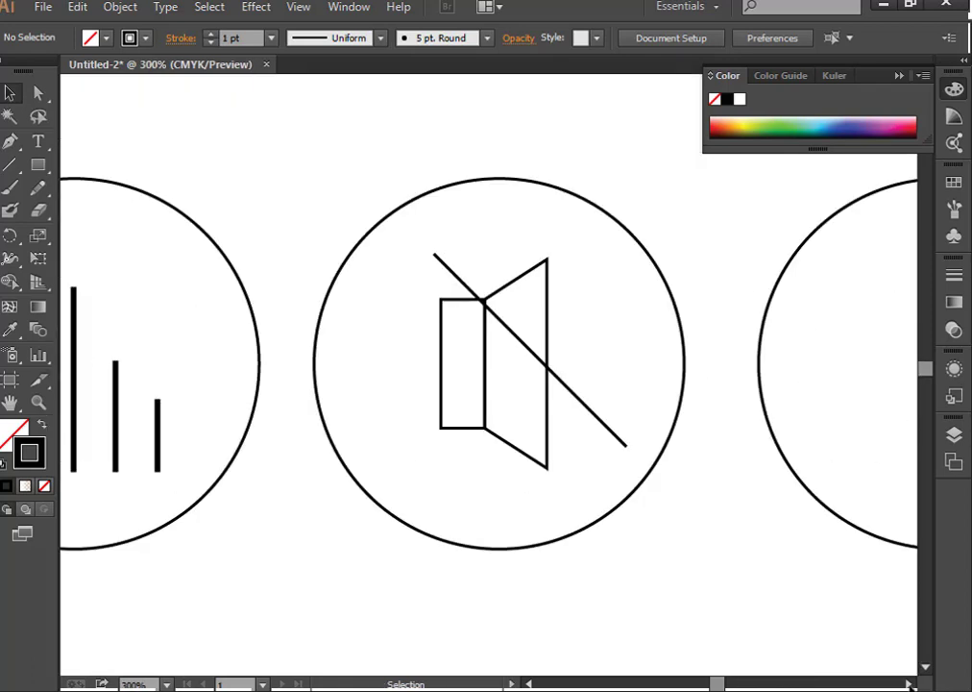
click(908, 683)
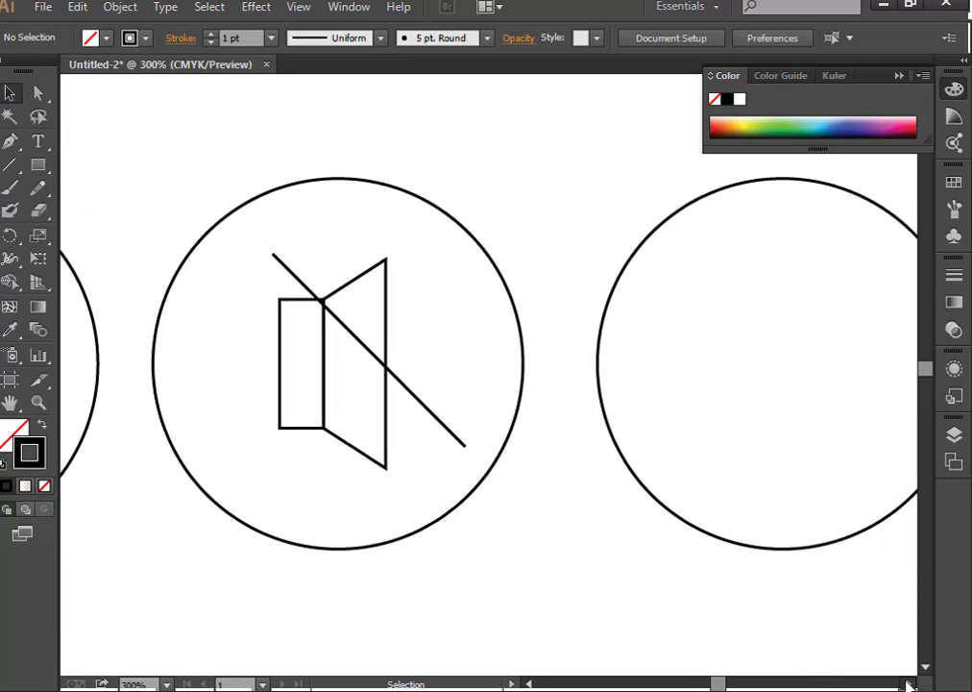
scroll(499, 432, up, 2)
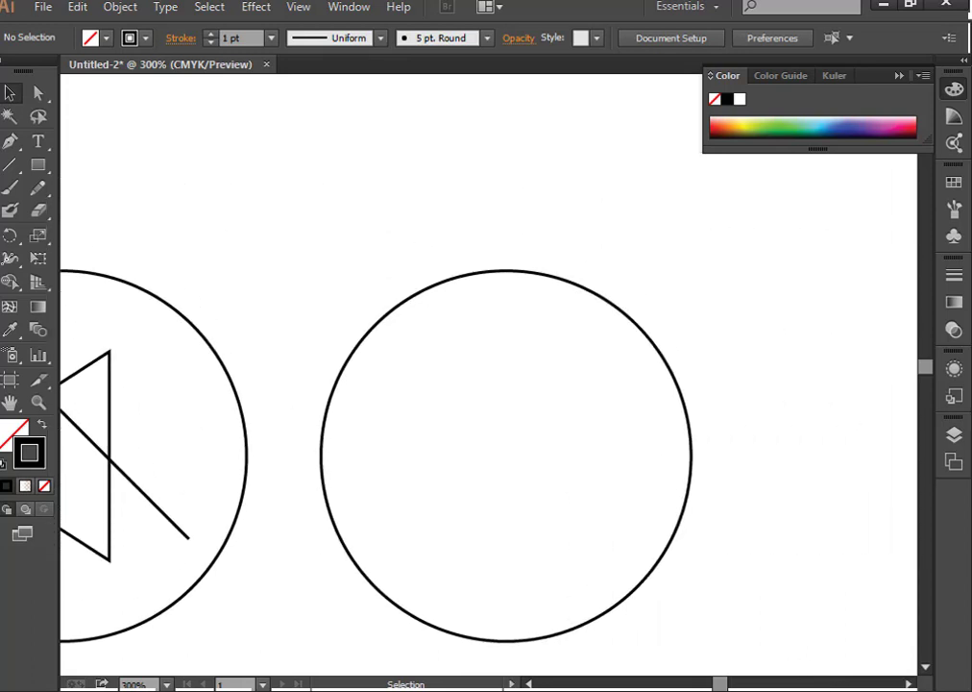
Draw an Ellipse from the fourth circle's centre and give it black fill with no stroke
click(39, 165)
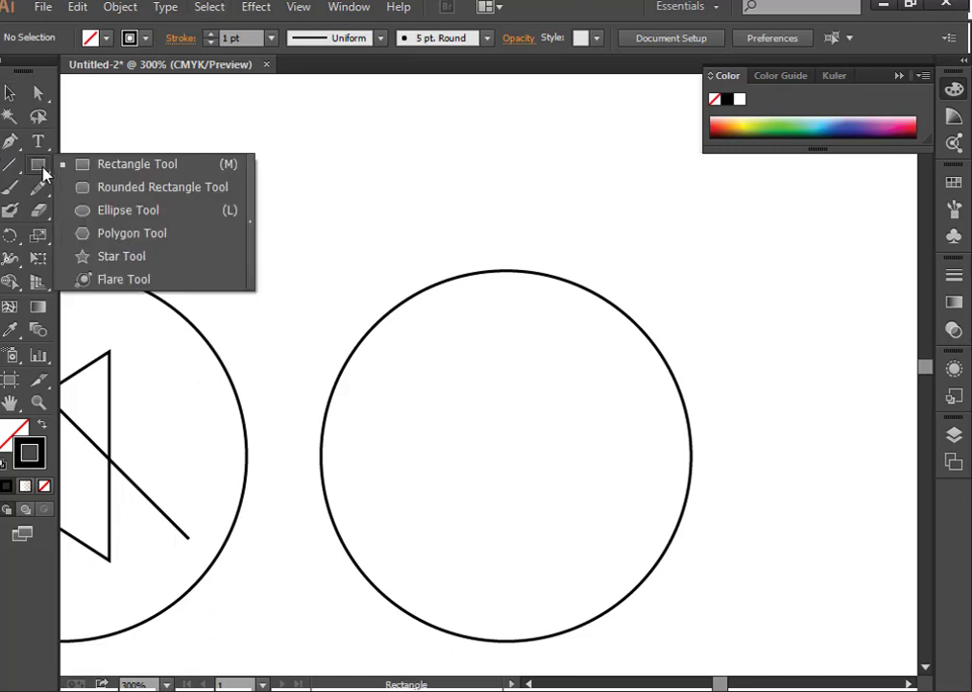
click(96, 210)
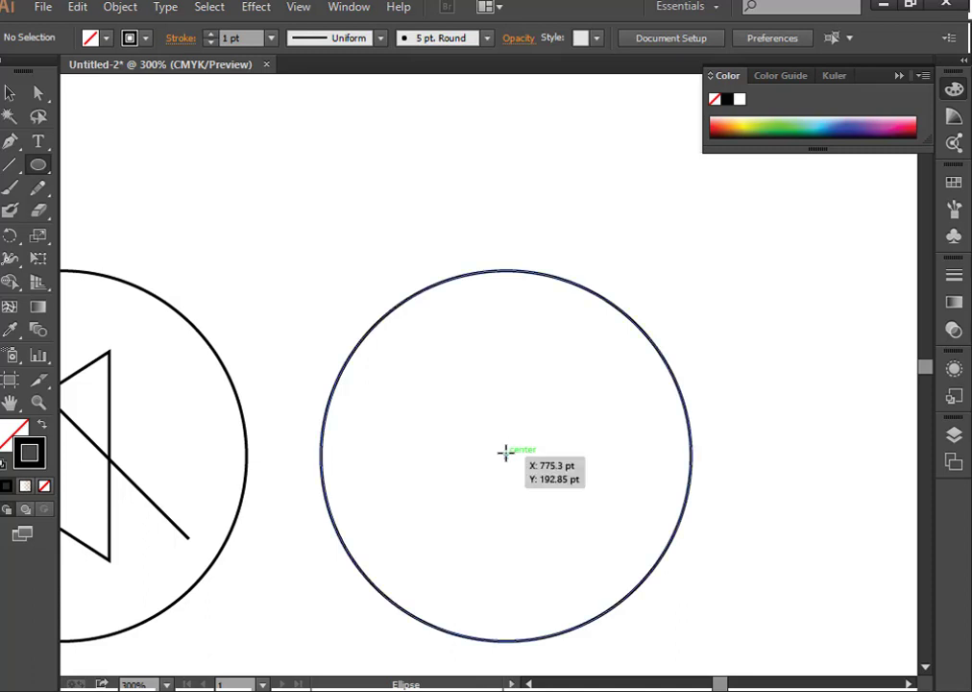
mouse_move(506, 451)
mouse_down()
mouse_move(575, 571)
mouse_move(572, 551)
mouse_up()
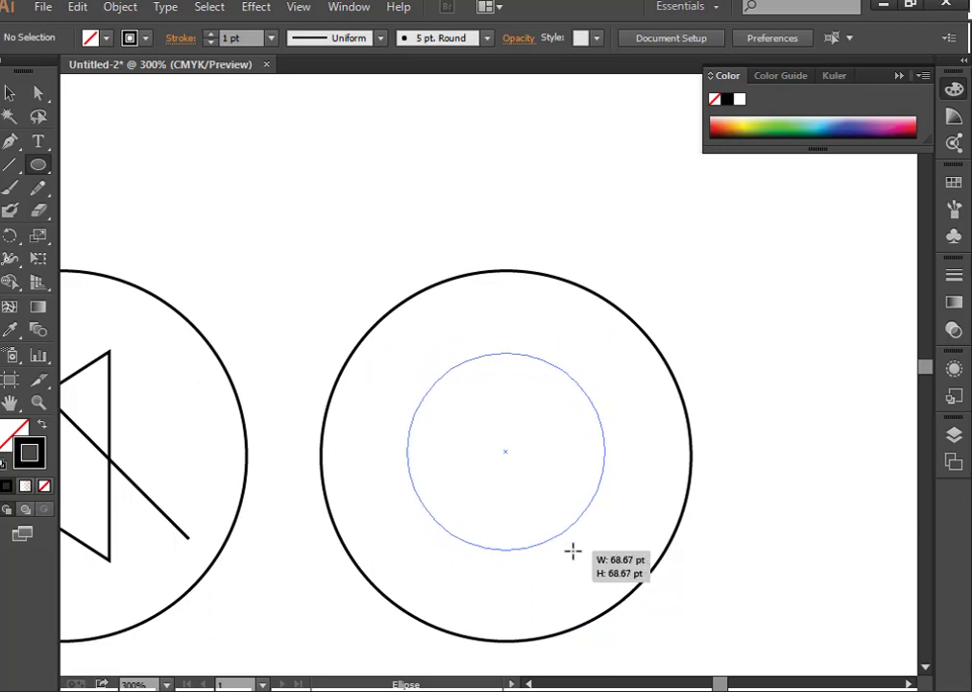
mouse_move(573, 551)
mouse_down()
mouse_move(580, 540)
mouse_move(585, 546)
mouse_up()
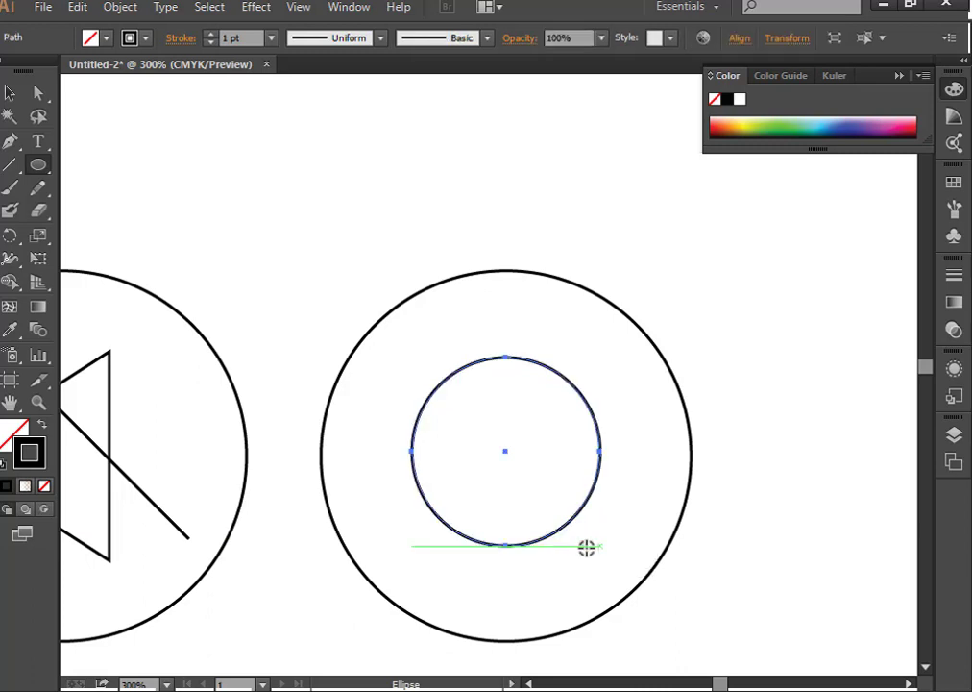
click(42, 424)
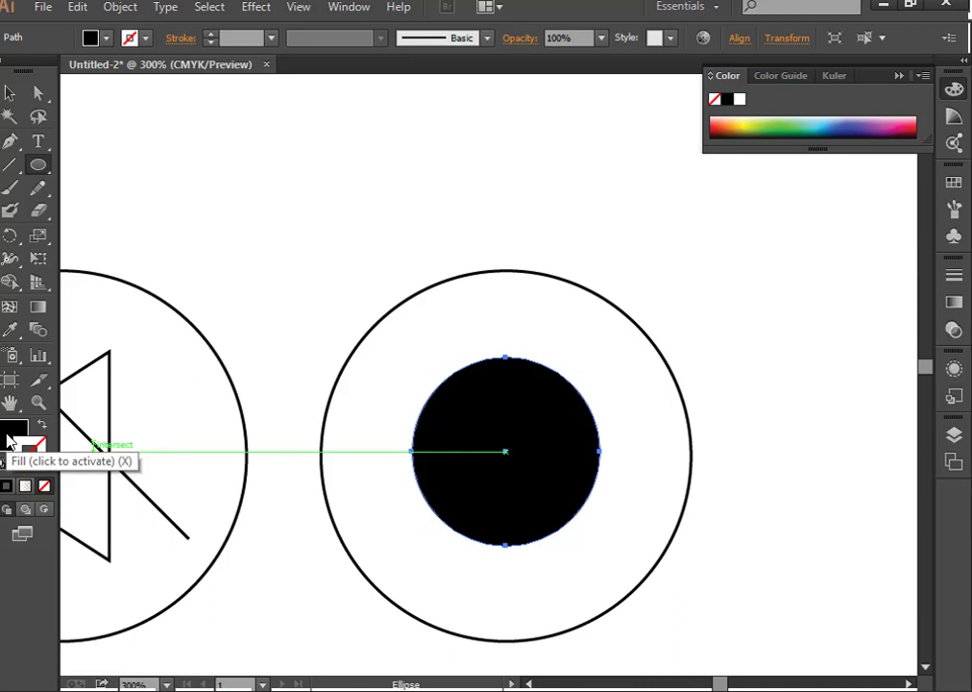
Paste a copy of the black circle in place and shrink it to a small centre circle
key(x)
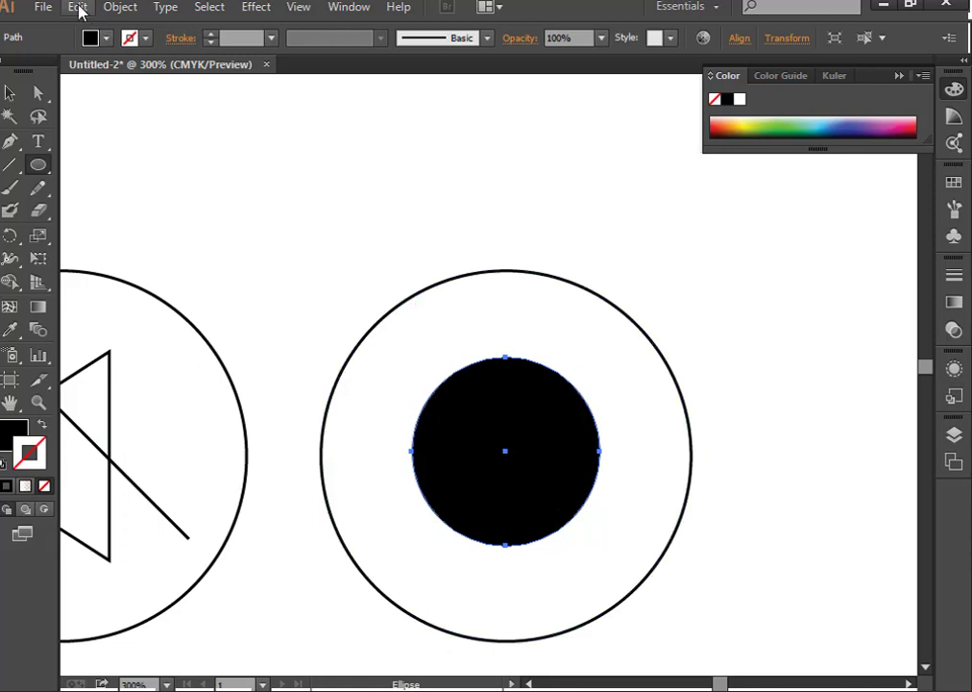
click(43, 7)
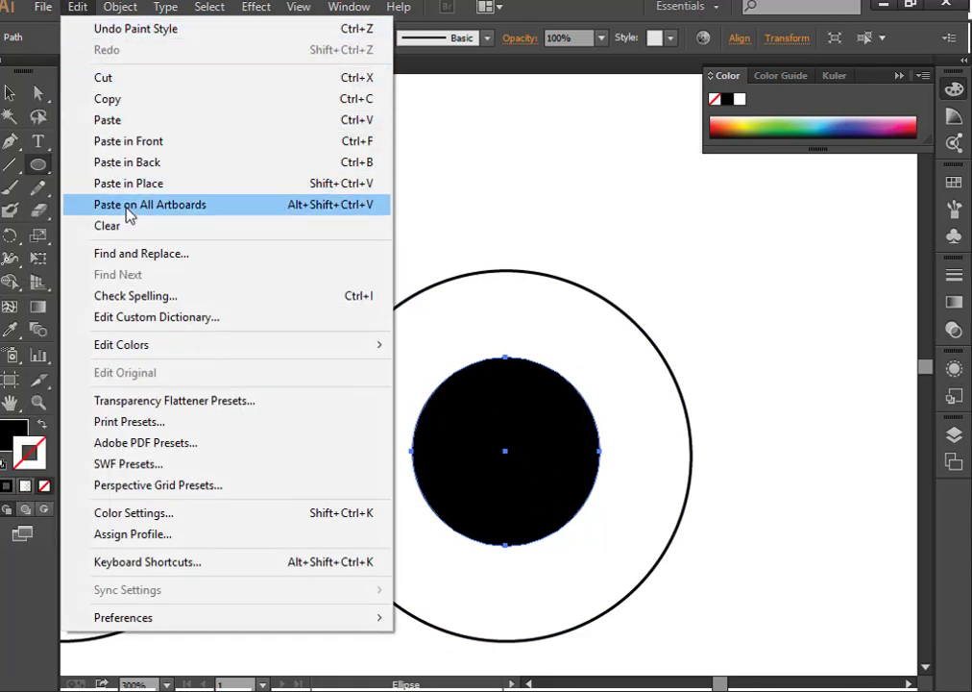
click(116, 98)
click(77, 7)
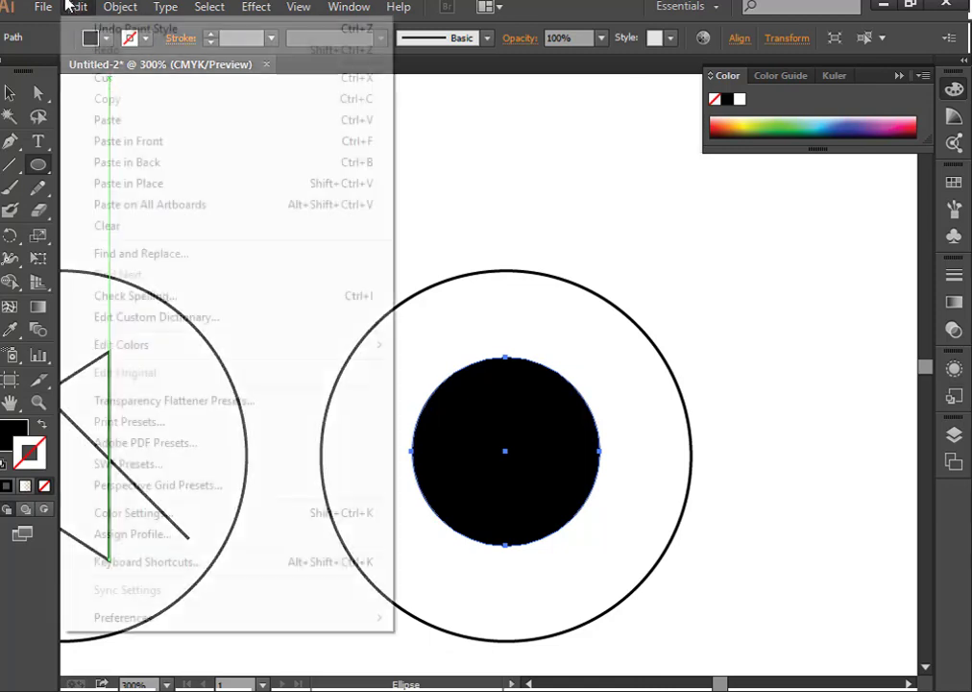
click(147, 188)
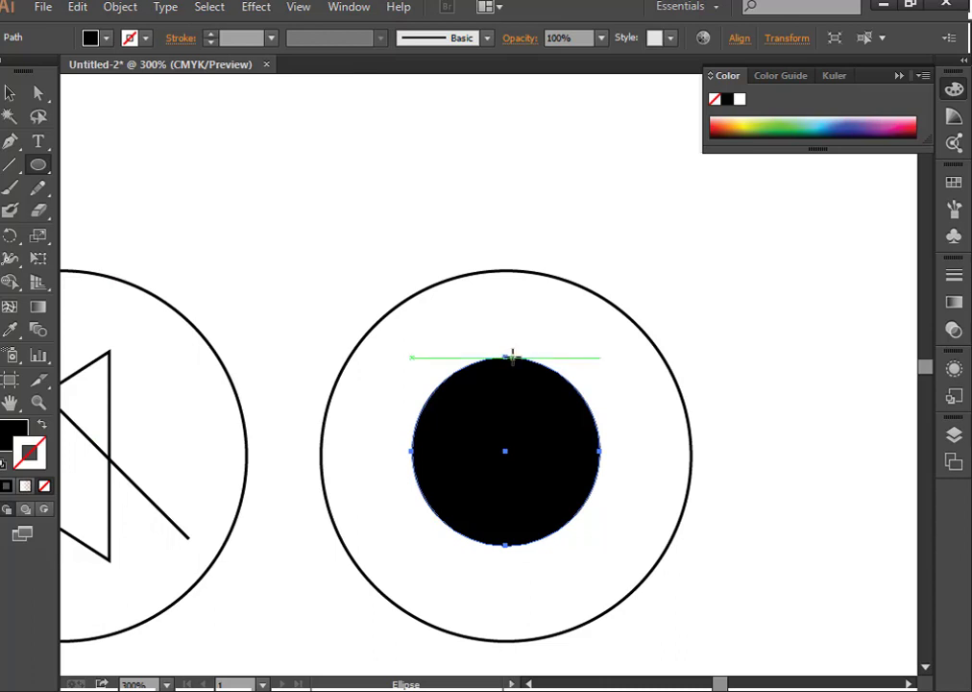
key(v)
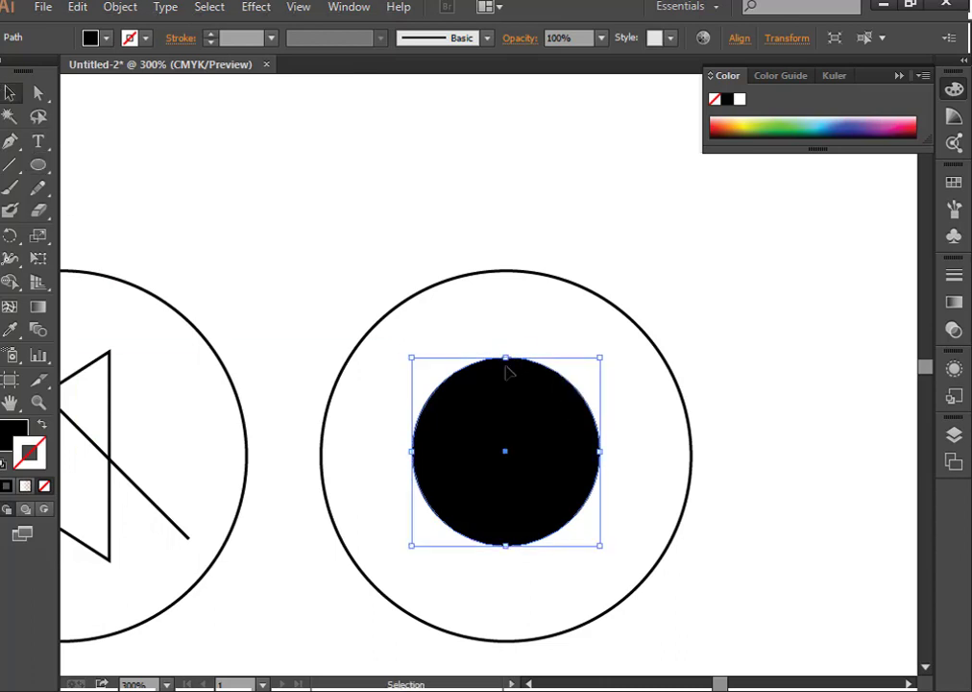
key(shift)
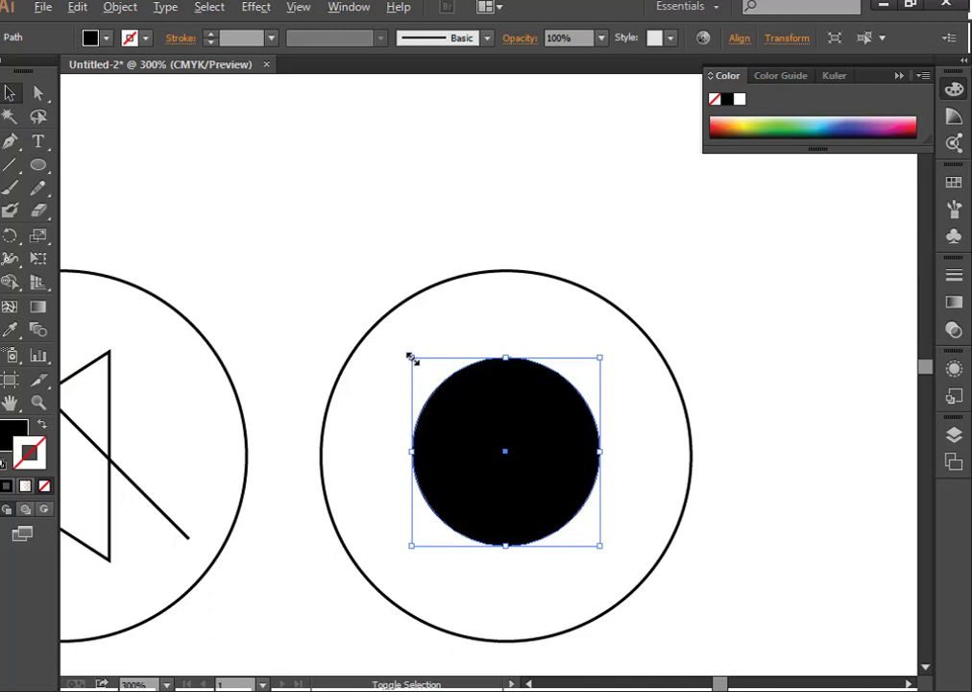
drag(410, 357, 427, 372)
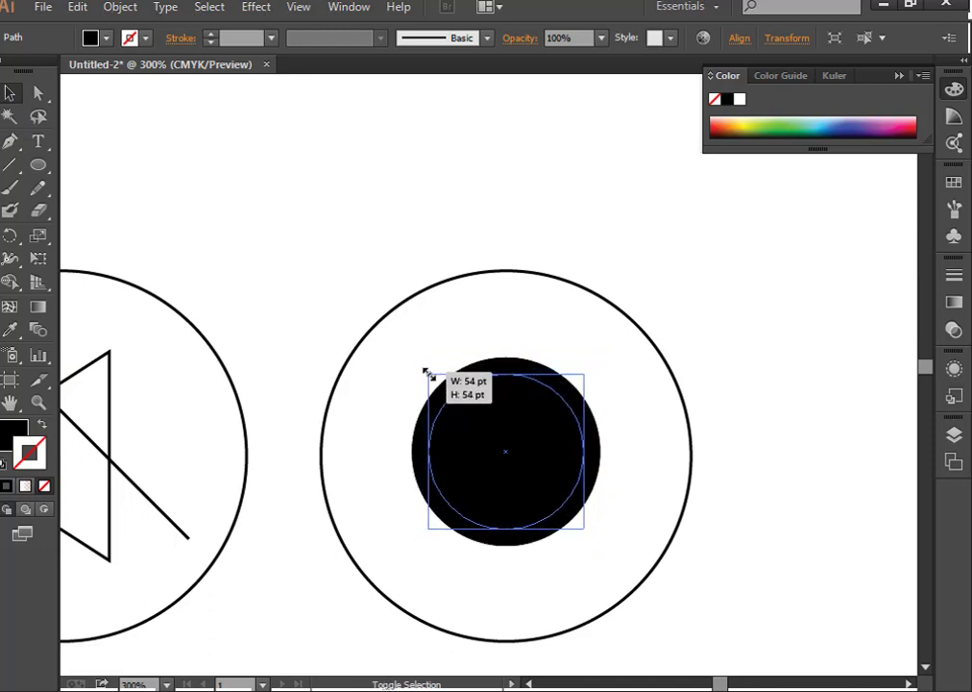
drag(426, 372, 461, 408)
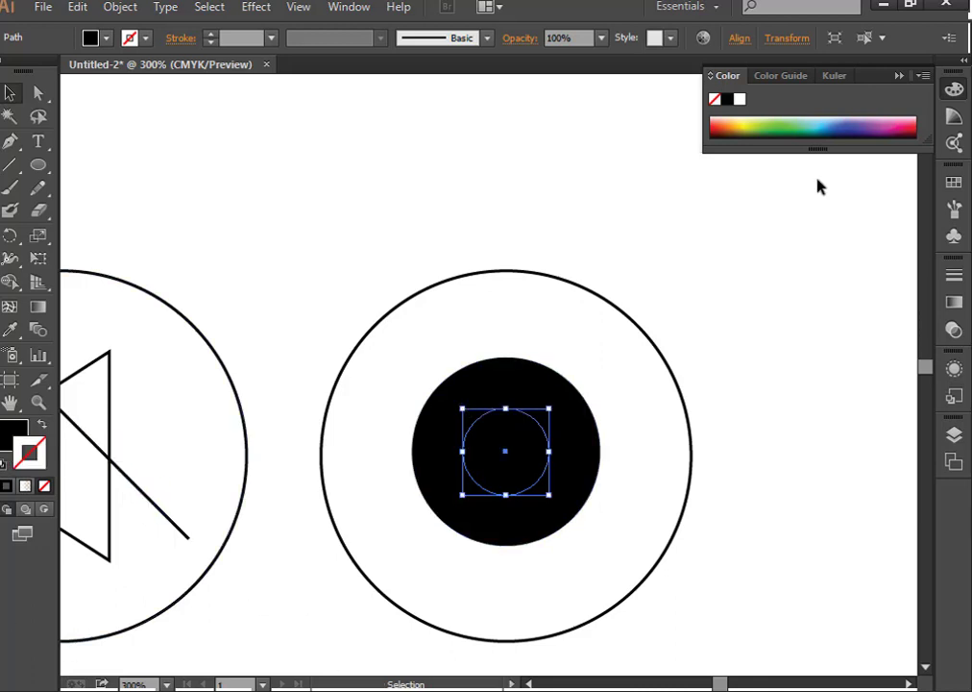
Give the small centre circle a white fill and no stroke
click(955, 183)
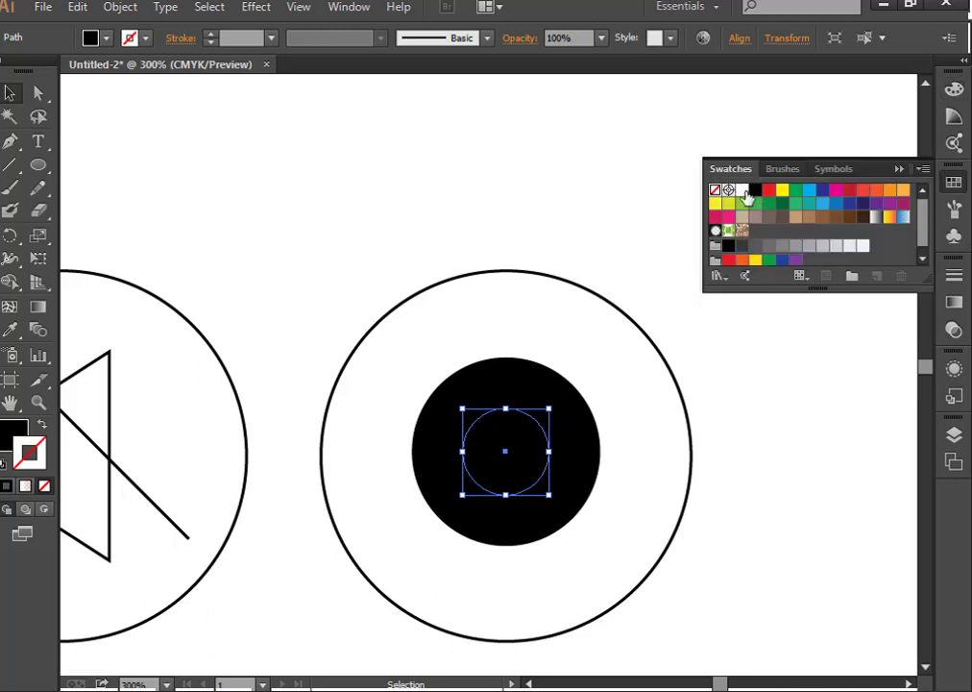
click(742, 190)
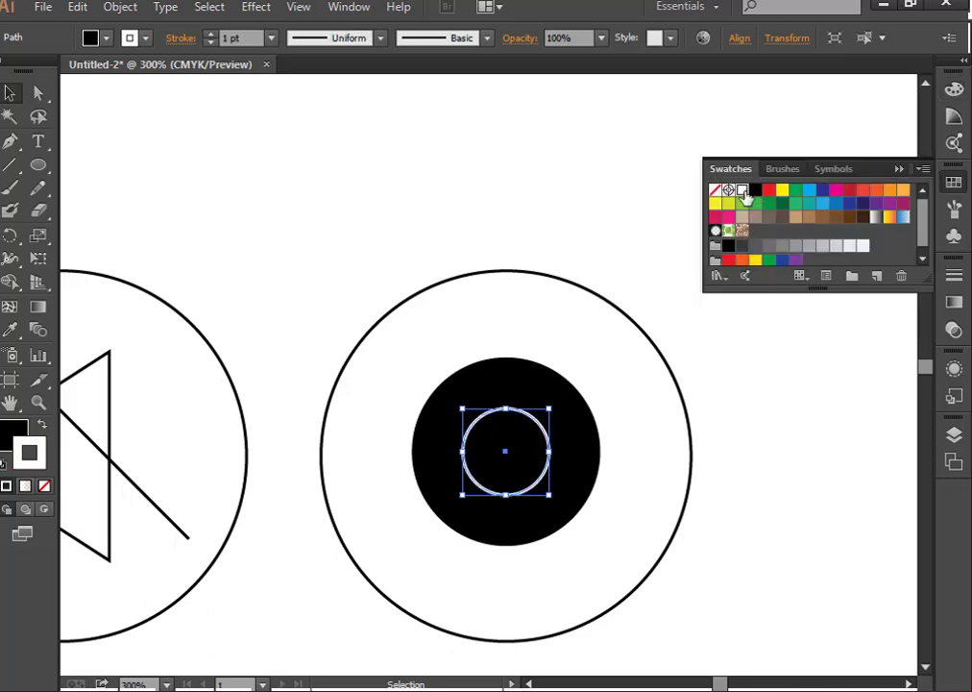
click(42, 424)
click(43, 487)
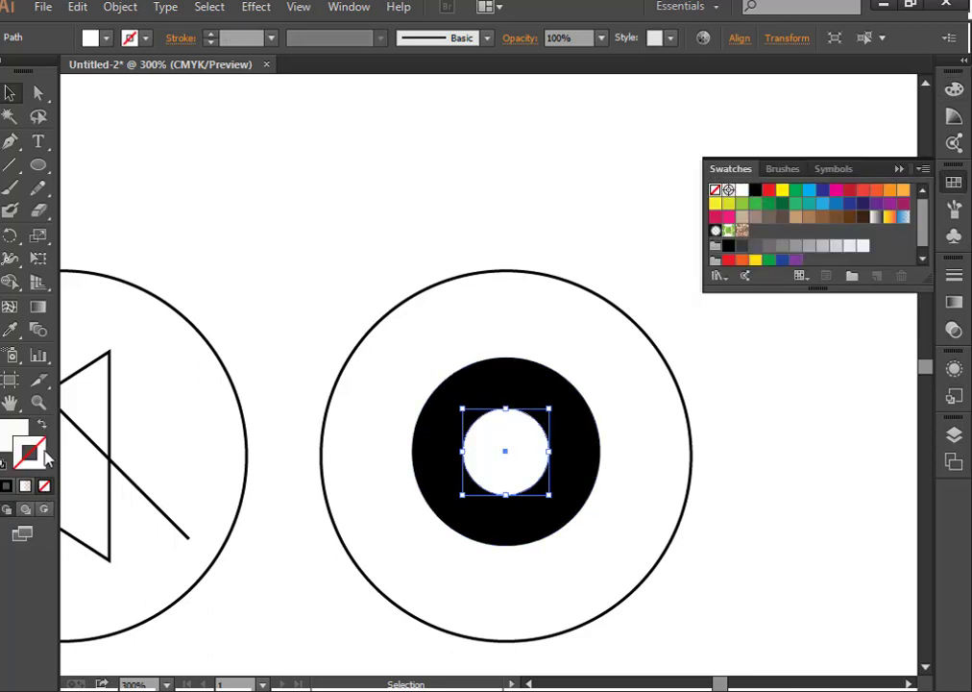
click(5, 430)
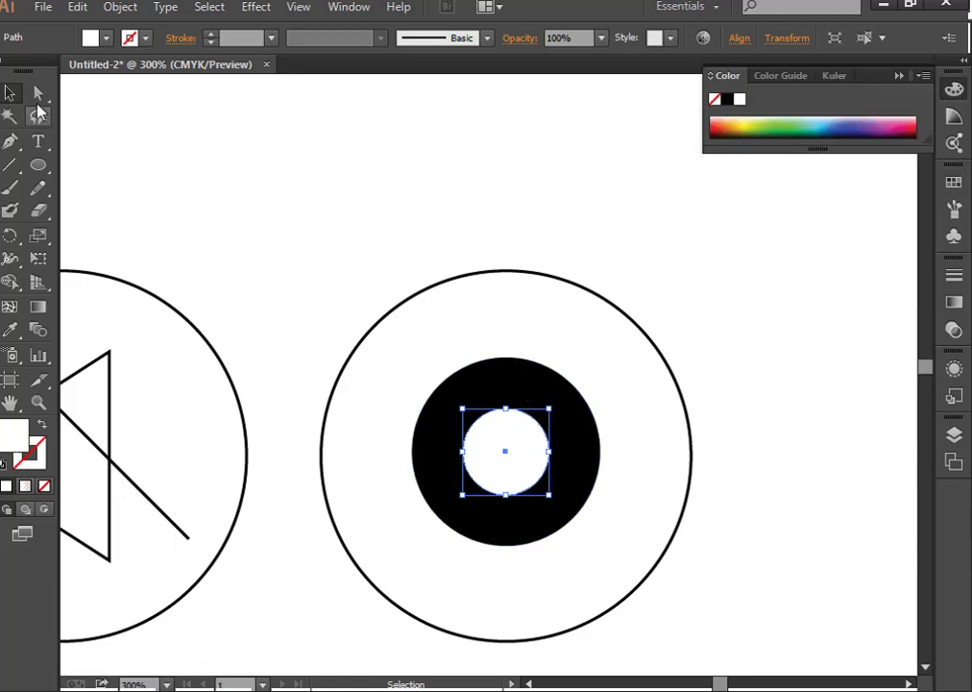
click(531, 385)
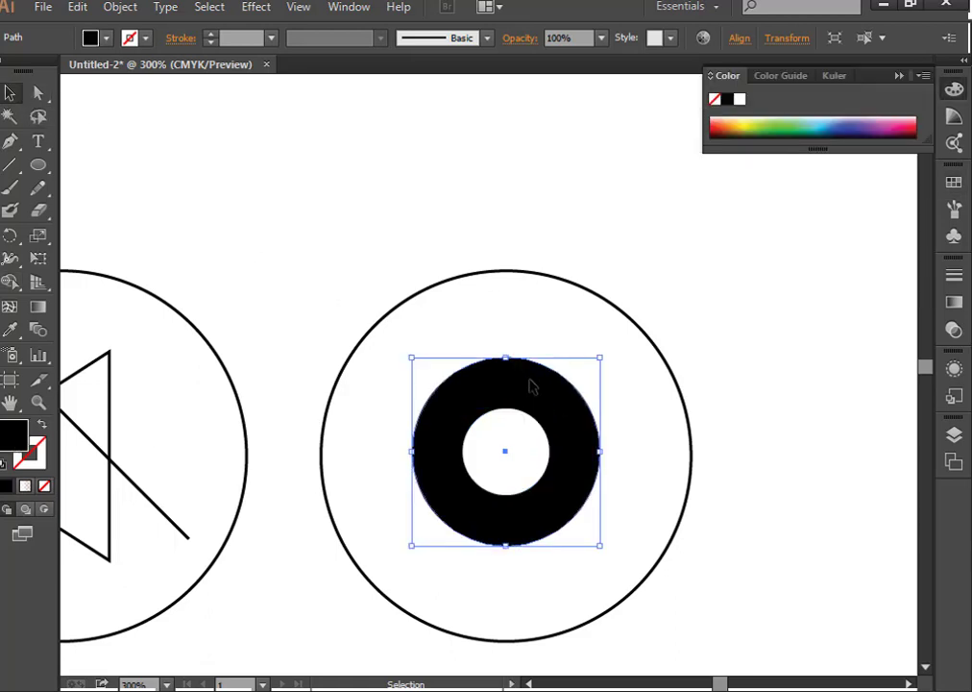
click(516, 332)
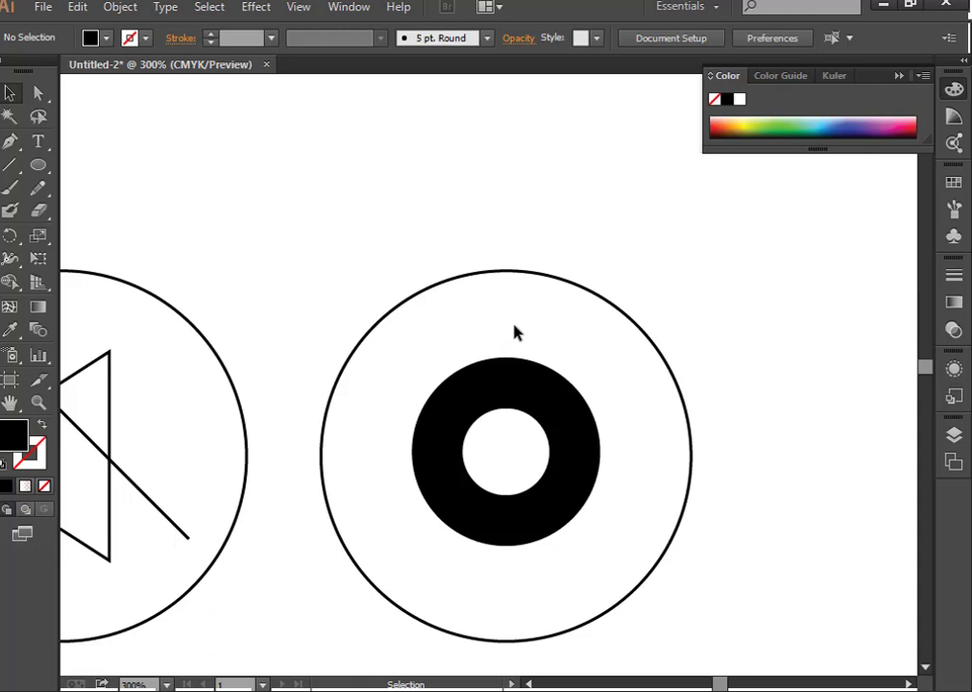
Copy the CD icon's black ring and paste it in place
key(ctrl+minus)
key(ctrl+minus)
key(ctrl+minus)
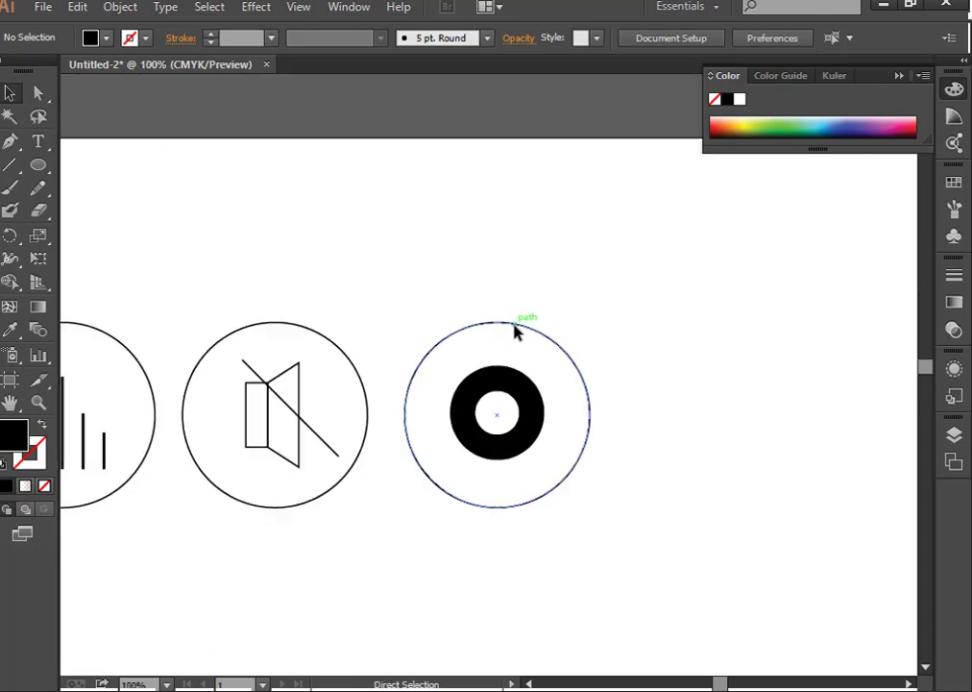
key(ctrl+minus)
key(ctrl+minus)
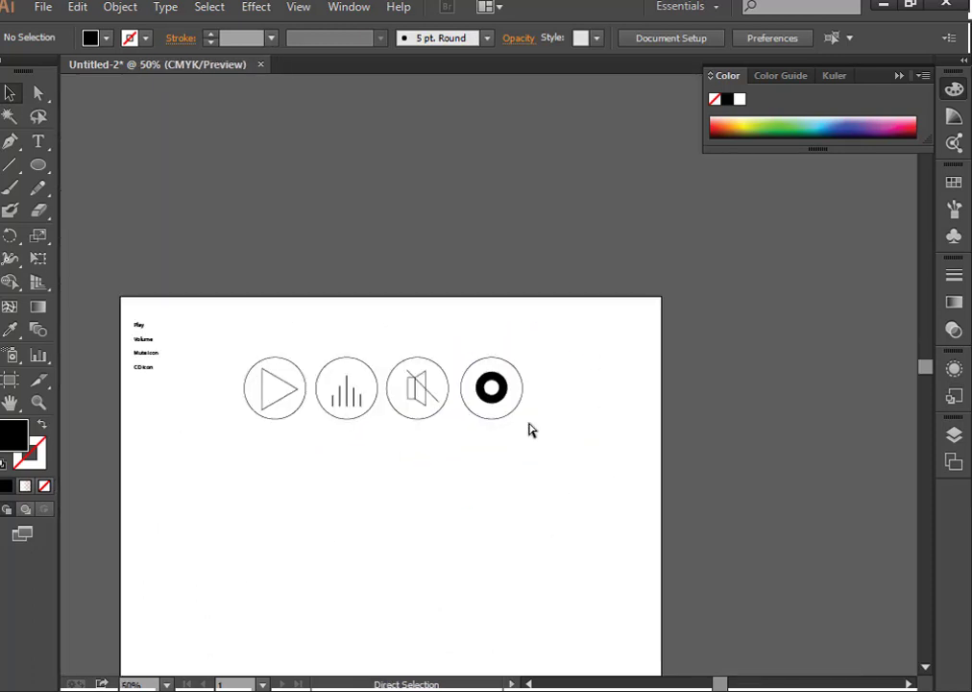
key(ctrl+plus)
key(ctrl+plus)
key(ctrl+plus)
key(ctrl+plus)
key(ctrl+plus)
key(ctrl+plus)
key(ctrl+plus)
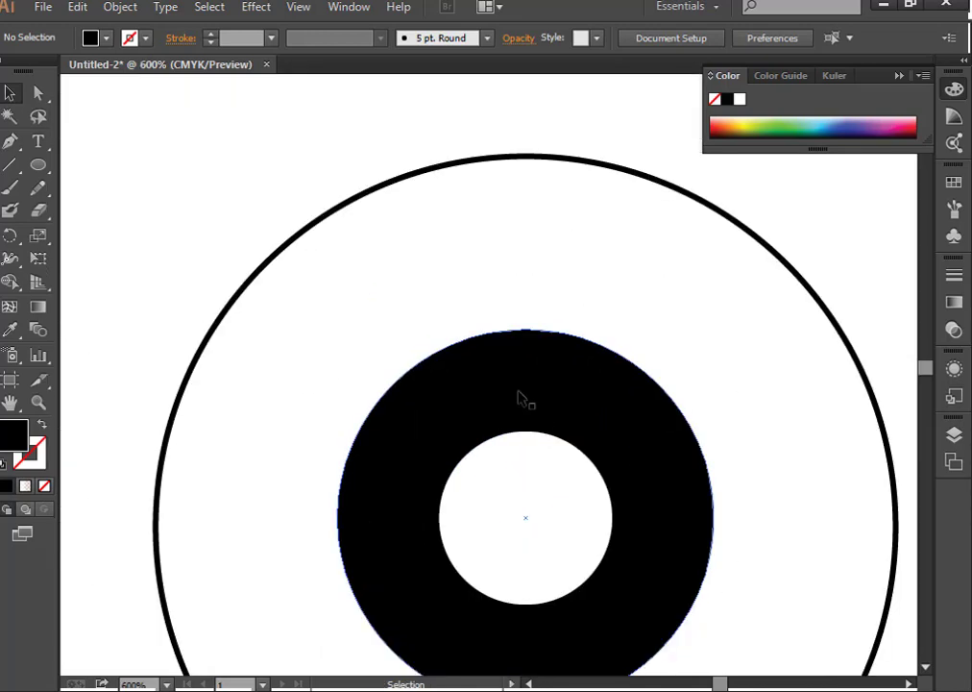
click(520, 396)
click(120, 7)
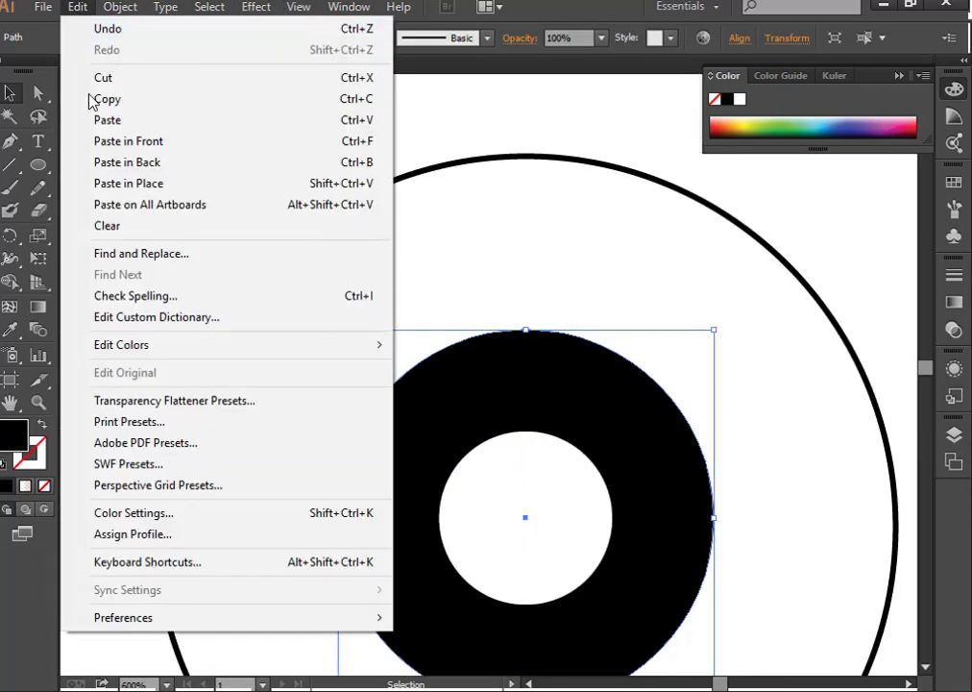
click(87, 98)
click(85, 11)
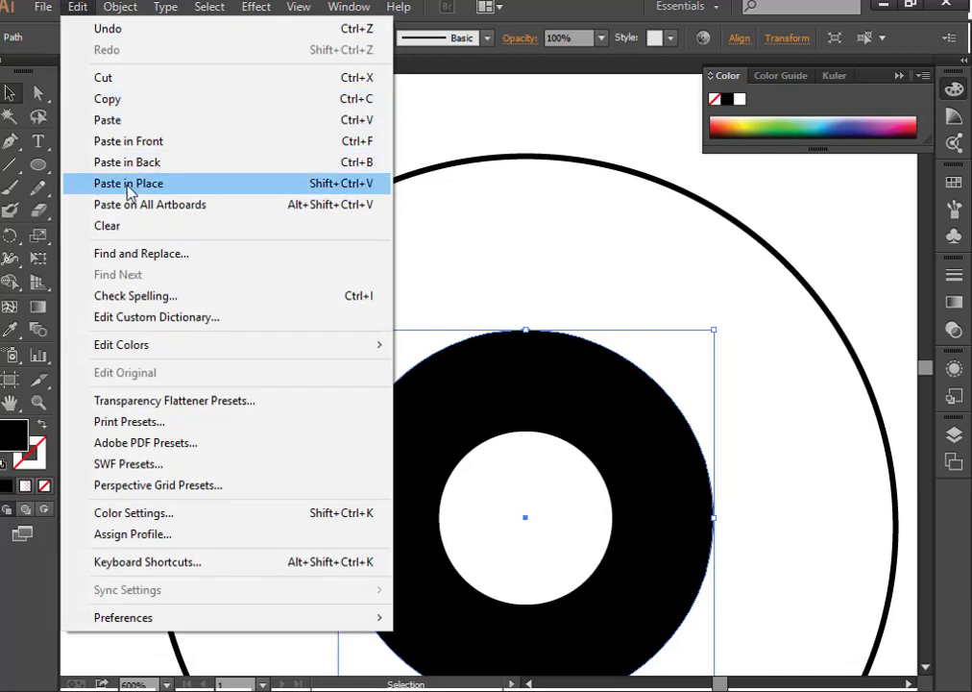
click(126, 186)
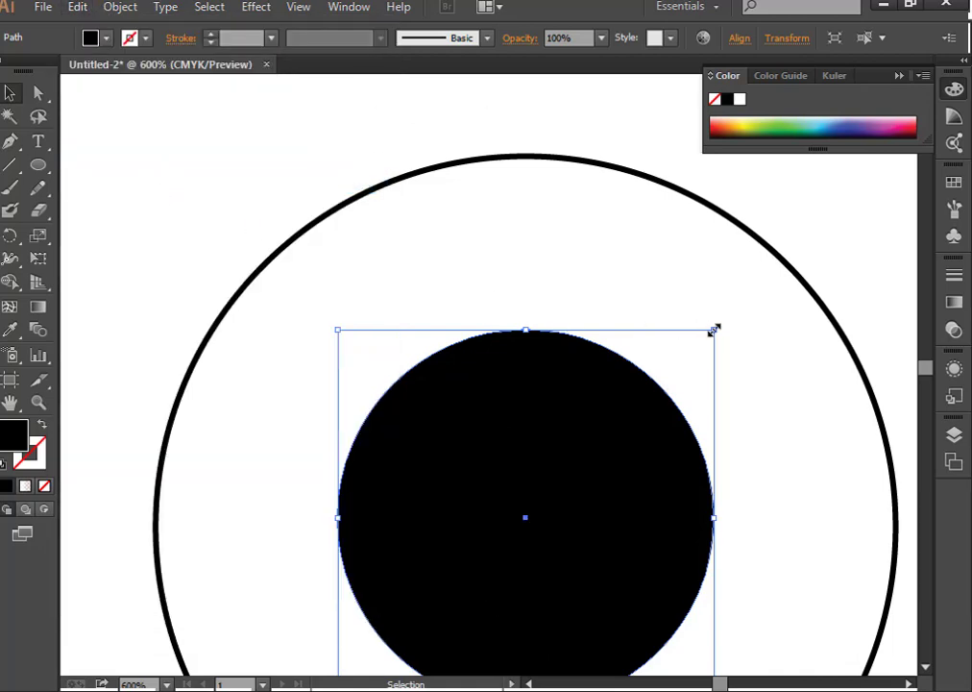
Swap the copy's fill and stroke into an outline and resize it to 67.33 pt
drag(714, 330, 726, 314)
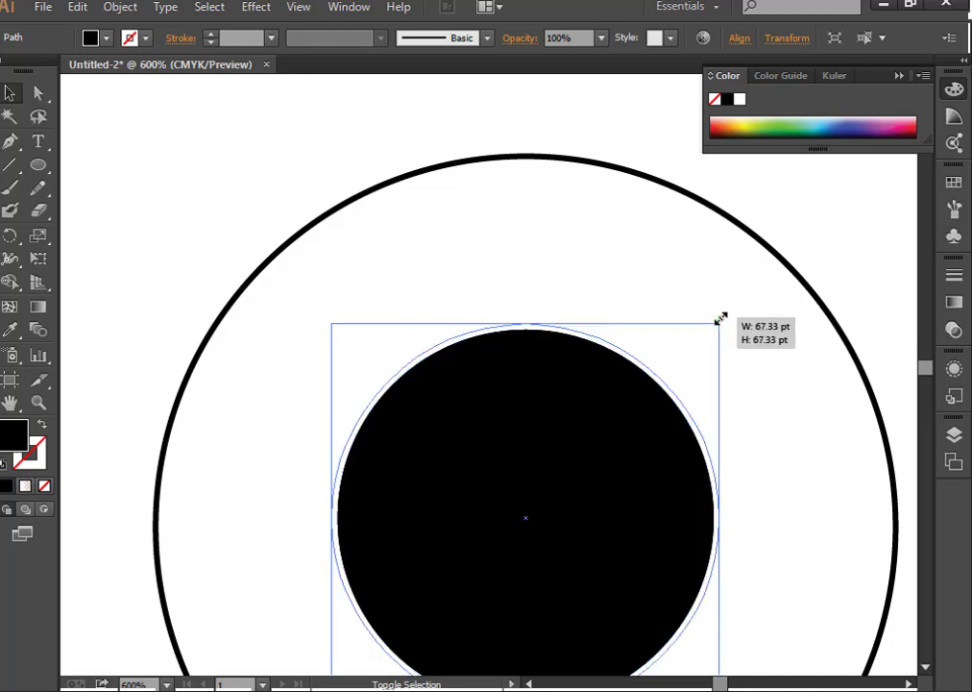
click(41, 424)
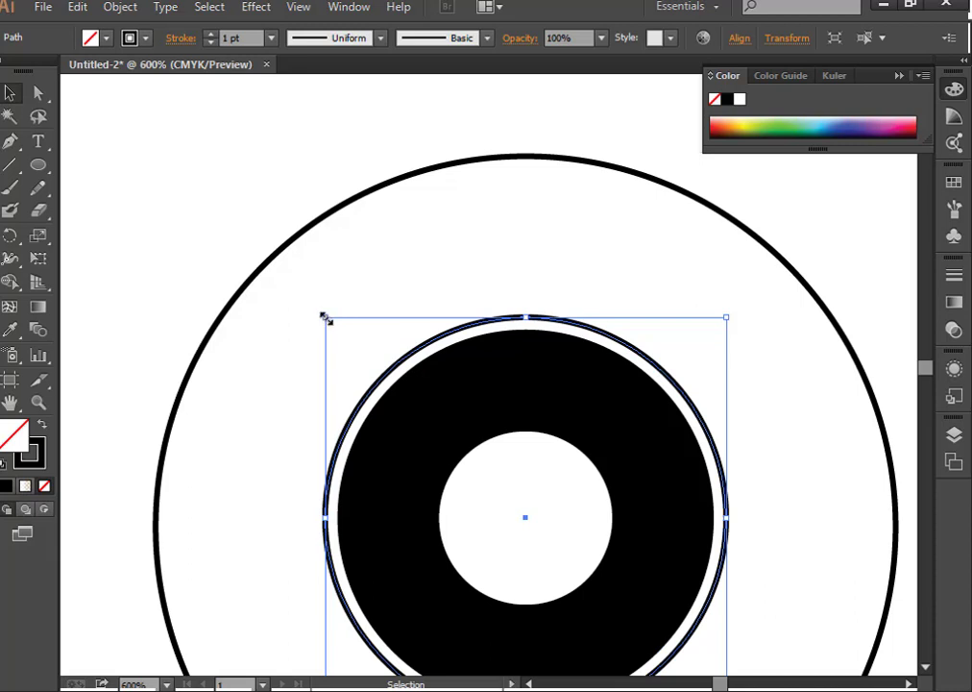
key(shift)
drag(324, 317, 330, 318)
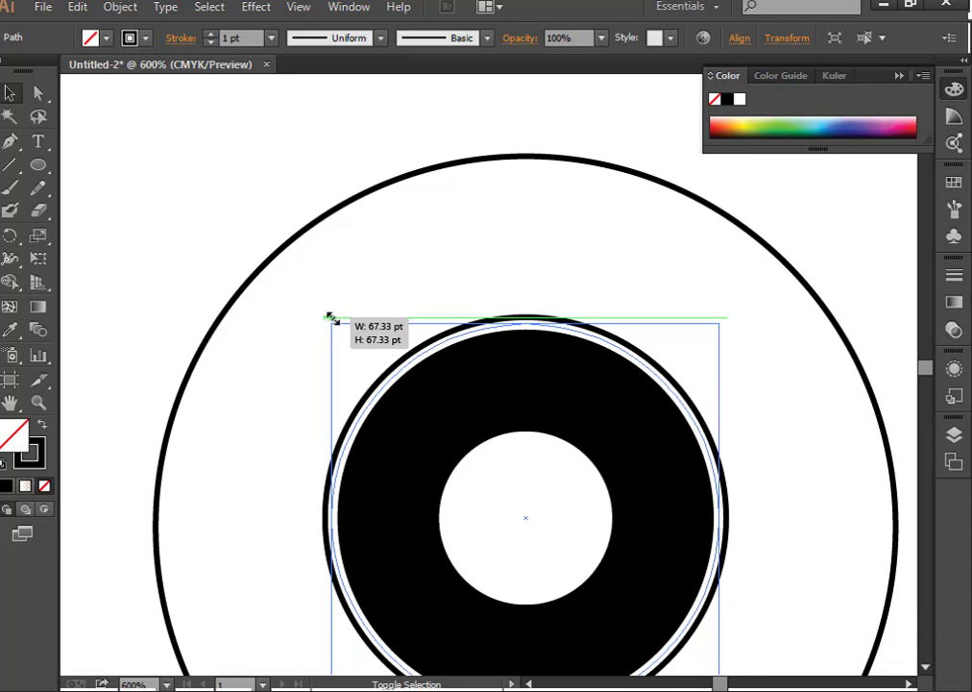
drag(330, 318, 332, 317)
click(447, 243)
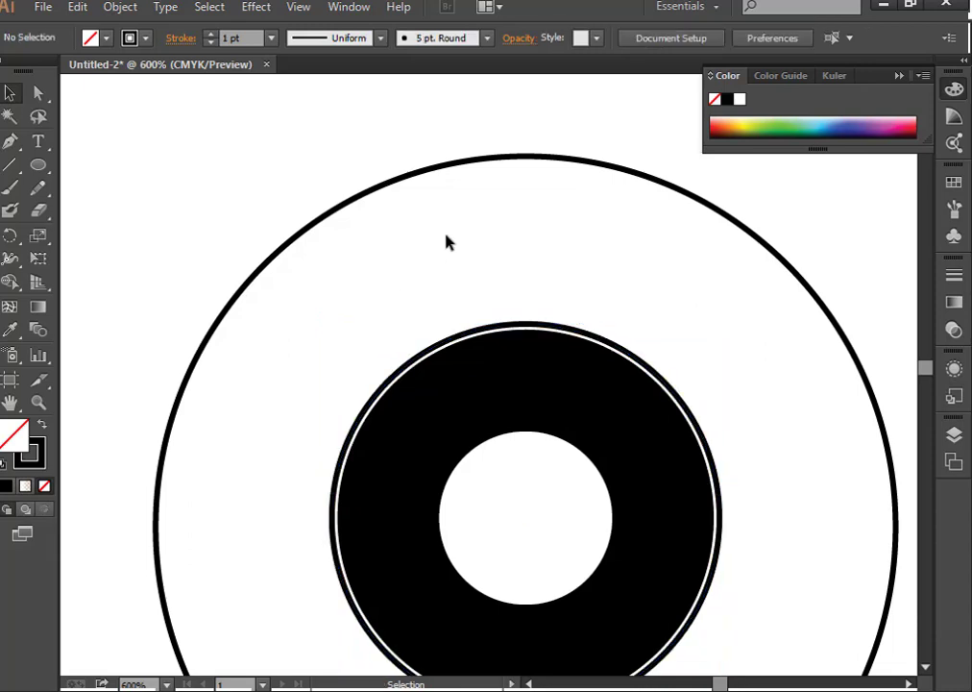
key(ctrl+minus)
key(ctrl+minus)
key(ctrl+minus)
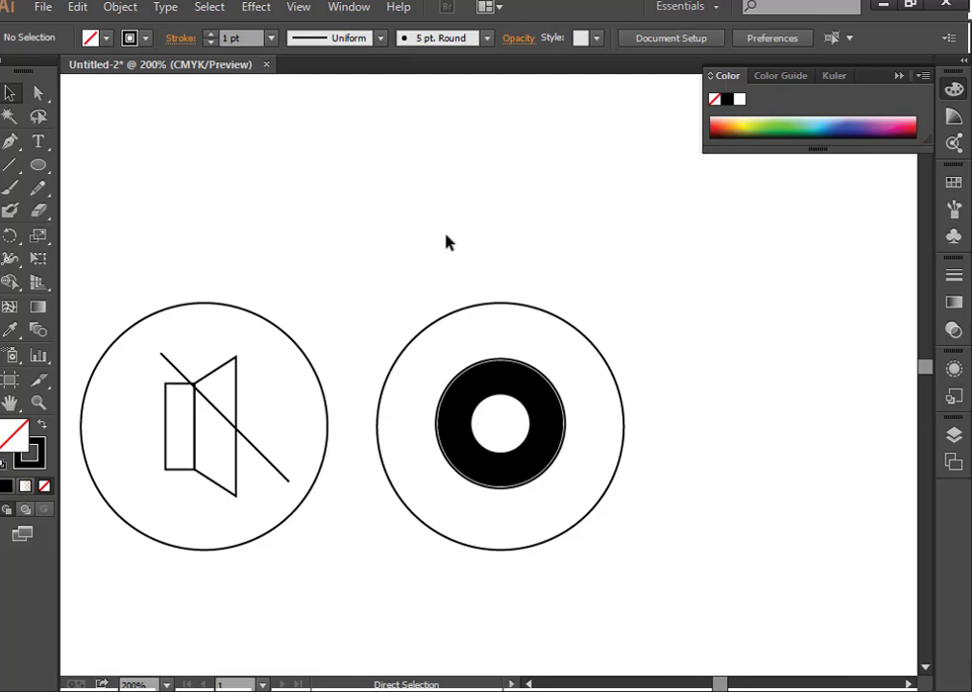
key(ctrl+minus)
key(ctrl+minus)
key(ctrl+minus)
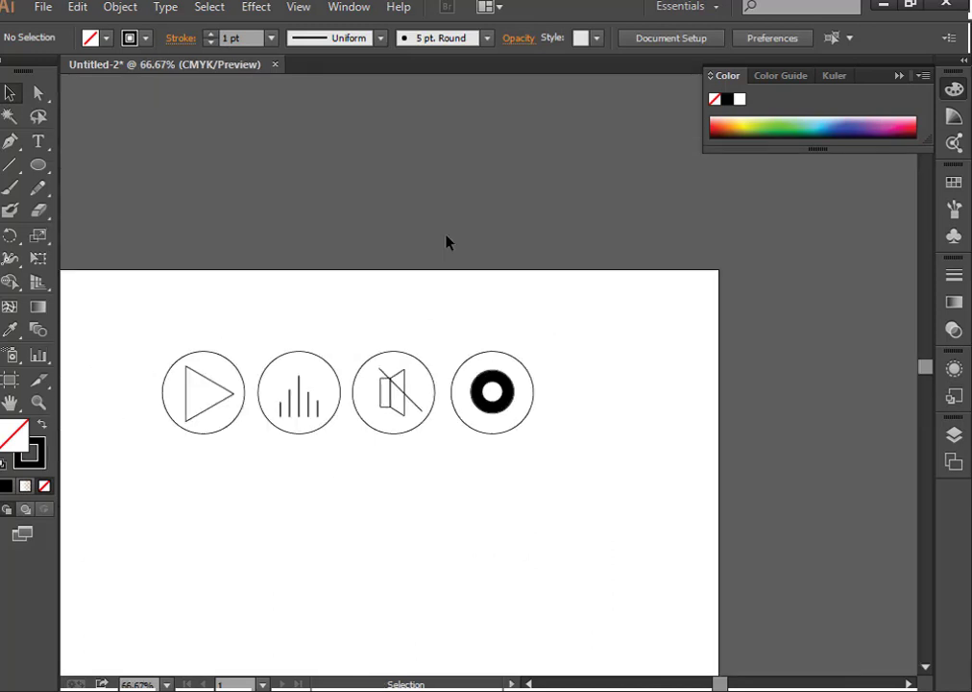
Zoom into the CD icon and enlarge its outline circle to 71.9 pt, leaving a white gap
click(39, 403)
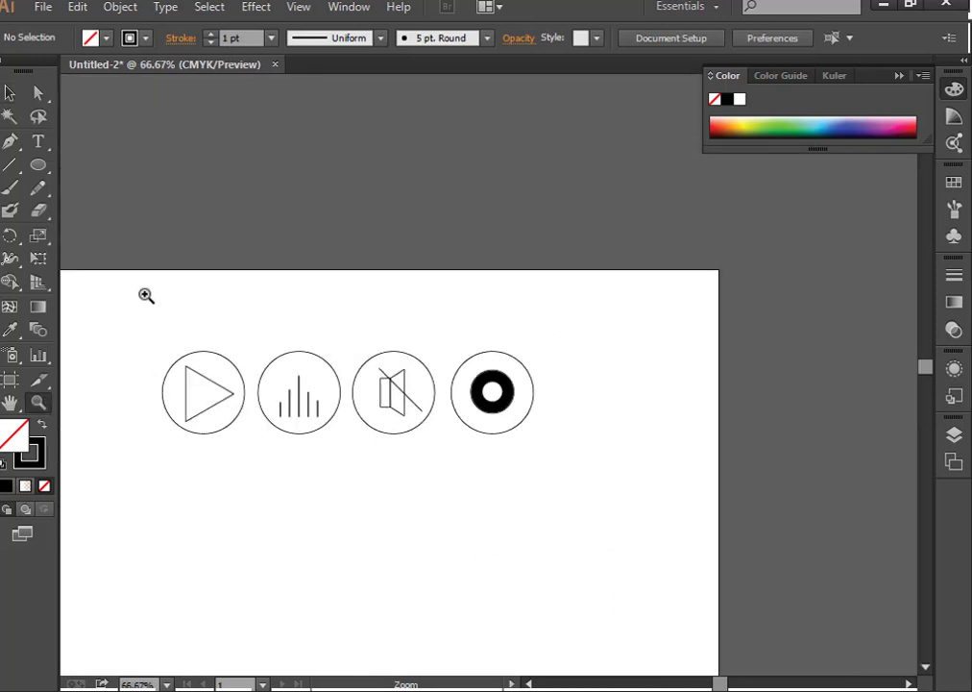
drag(143, 283, 640, 457)
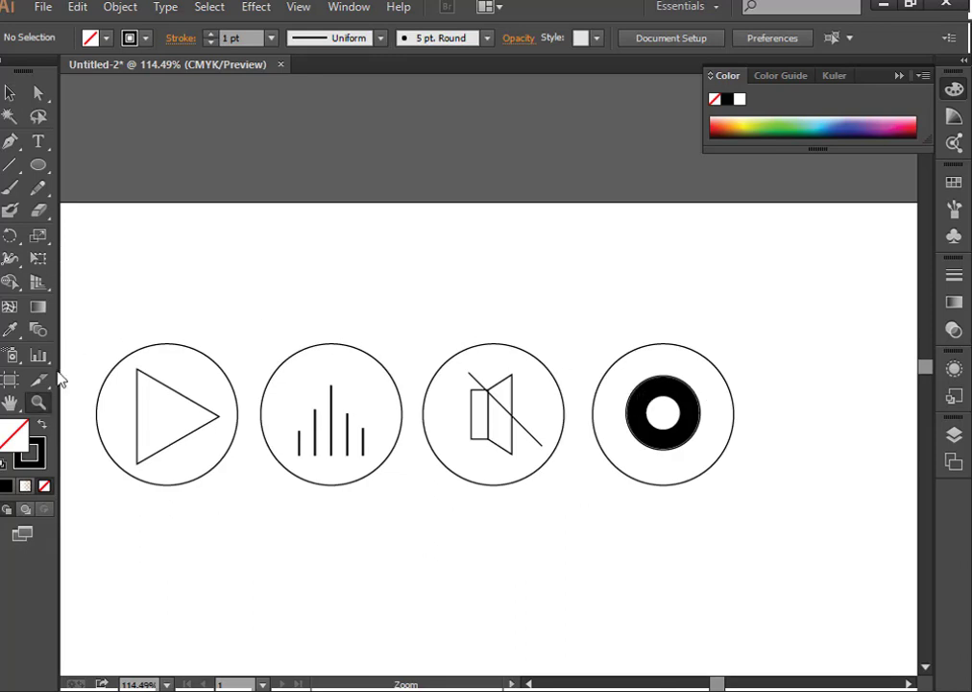
drag(657, 325, 688, 524)
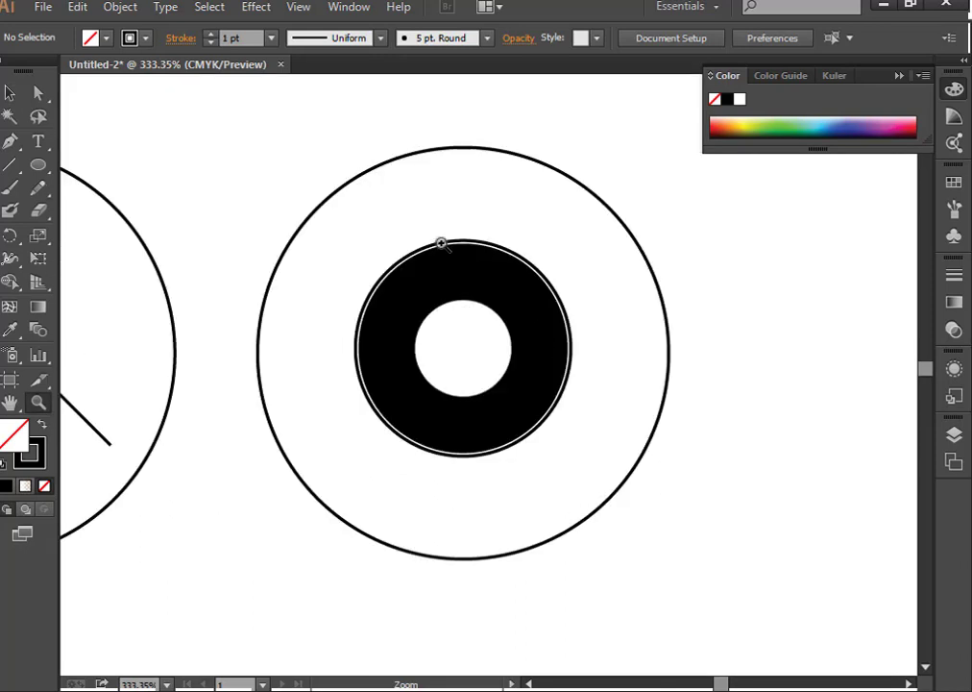
click(9, 92)
click(432, 251)
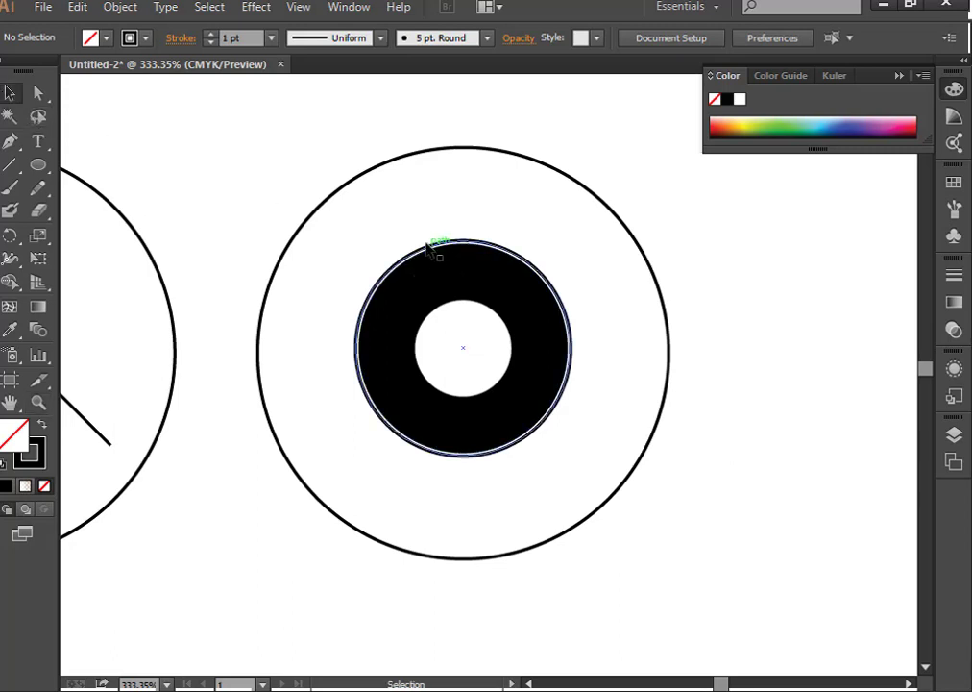
click(432, 249)
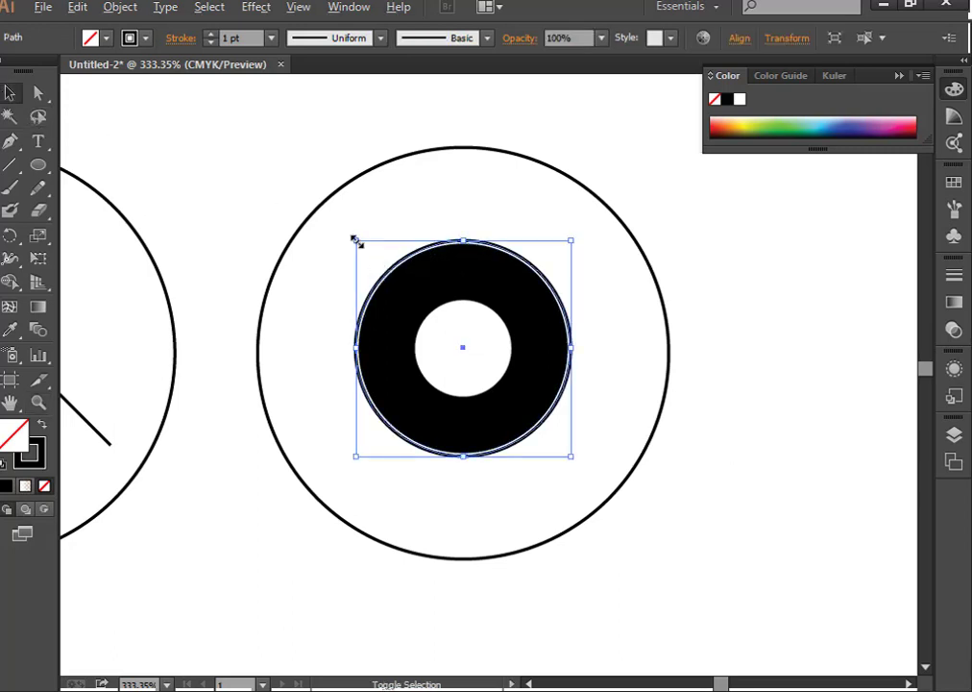
drag(355, 241, 352, 238)
click(794, 295)
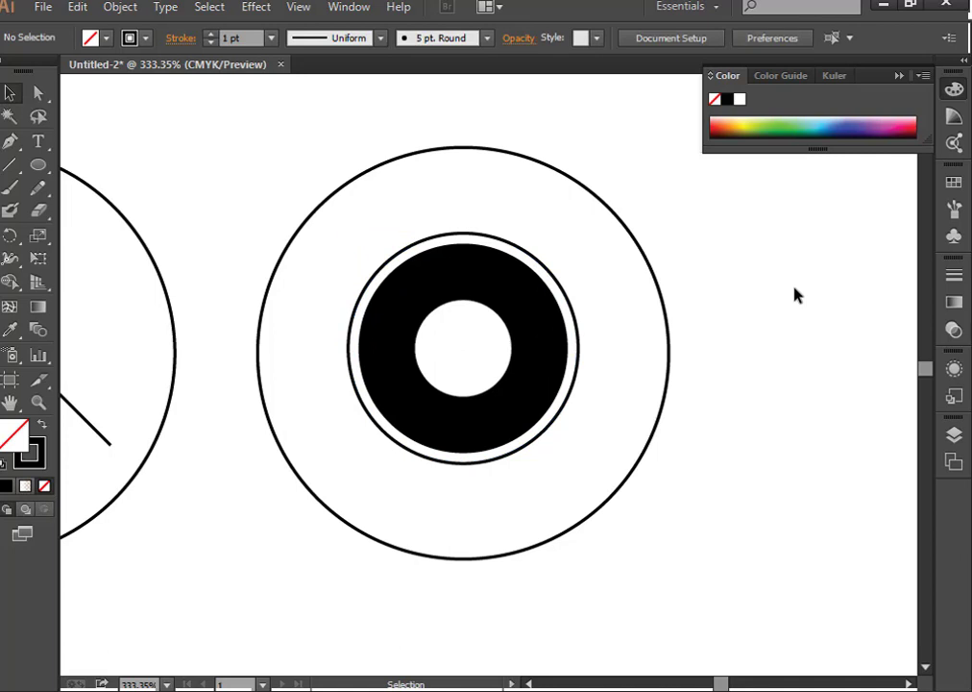
key(ctrl+minus)
key(ctrl+minus)
key(ctrl+minus)
key(ctrl+minus)
key(ctrl+minus)
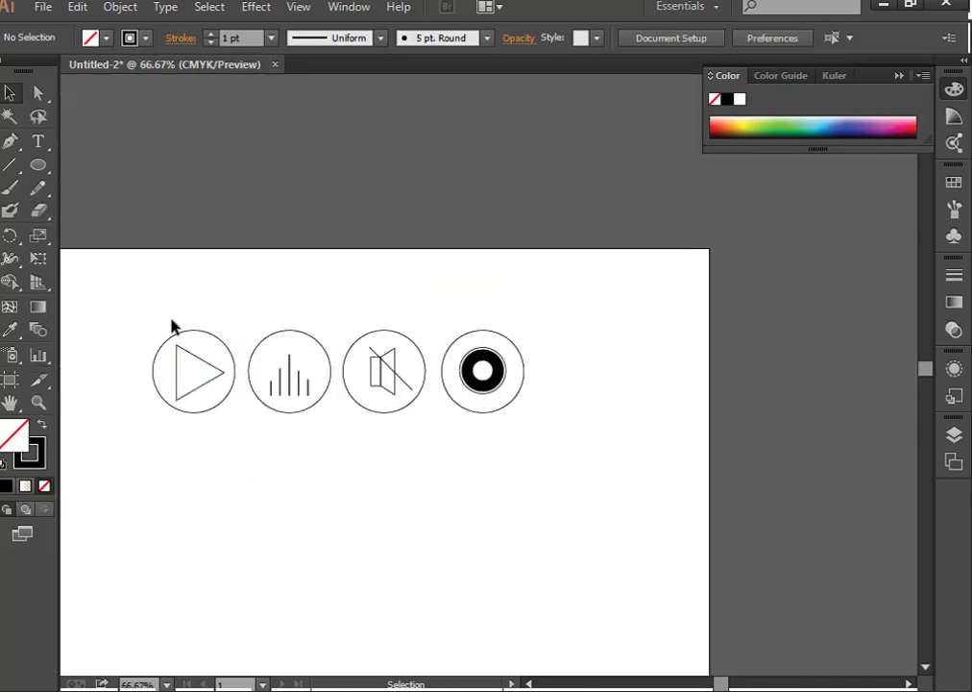
Add the text 'Play' above the play icon and scale it up
scroll(289, 465, up, 2)
key(t)
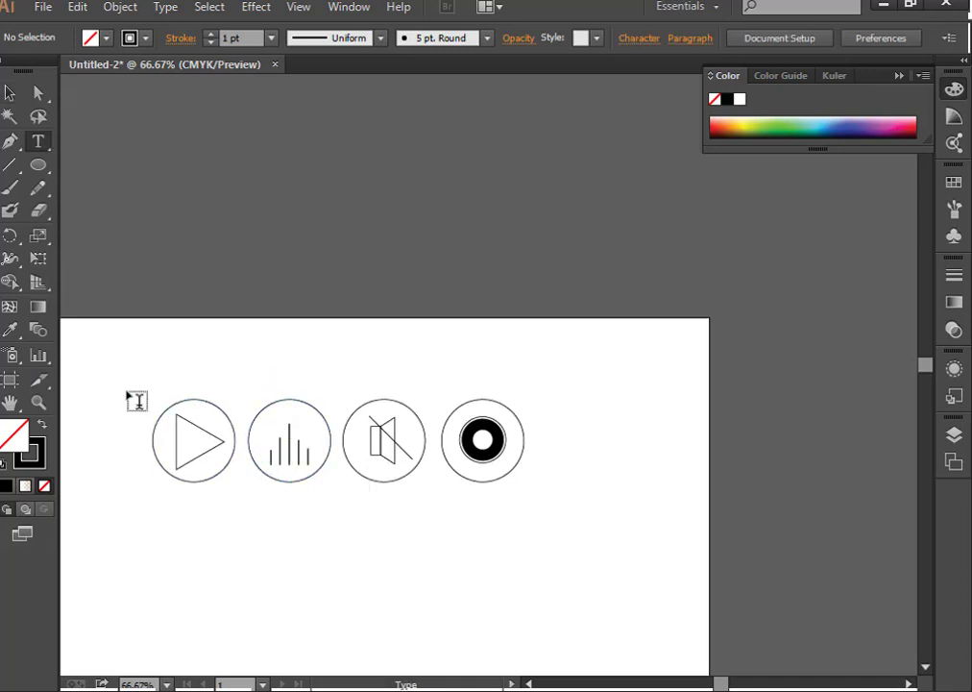
click(187, 363)
text(Play)
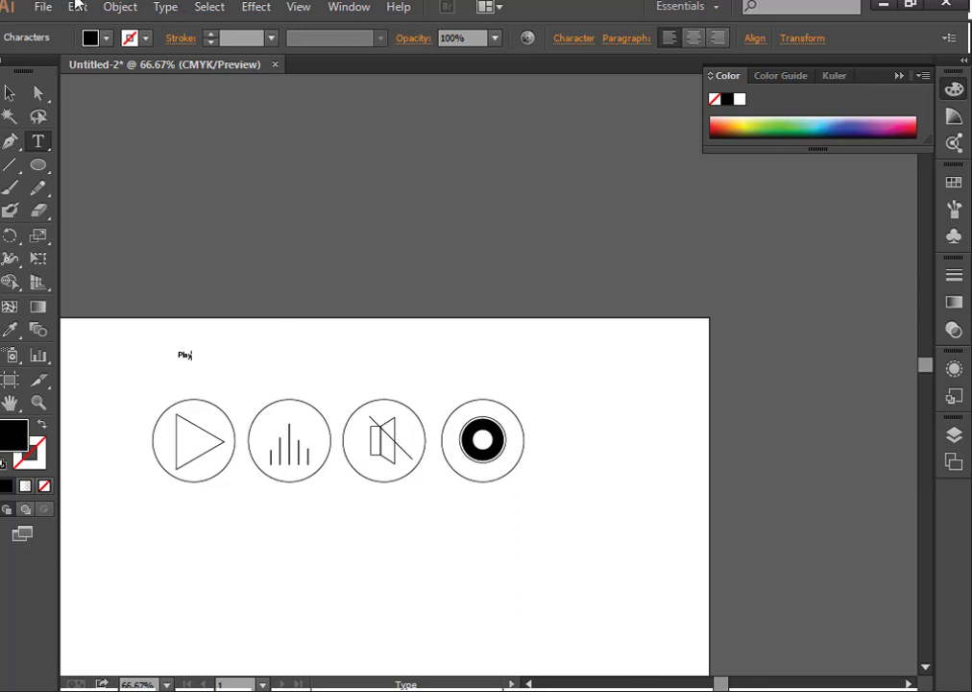
click(9, 92)
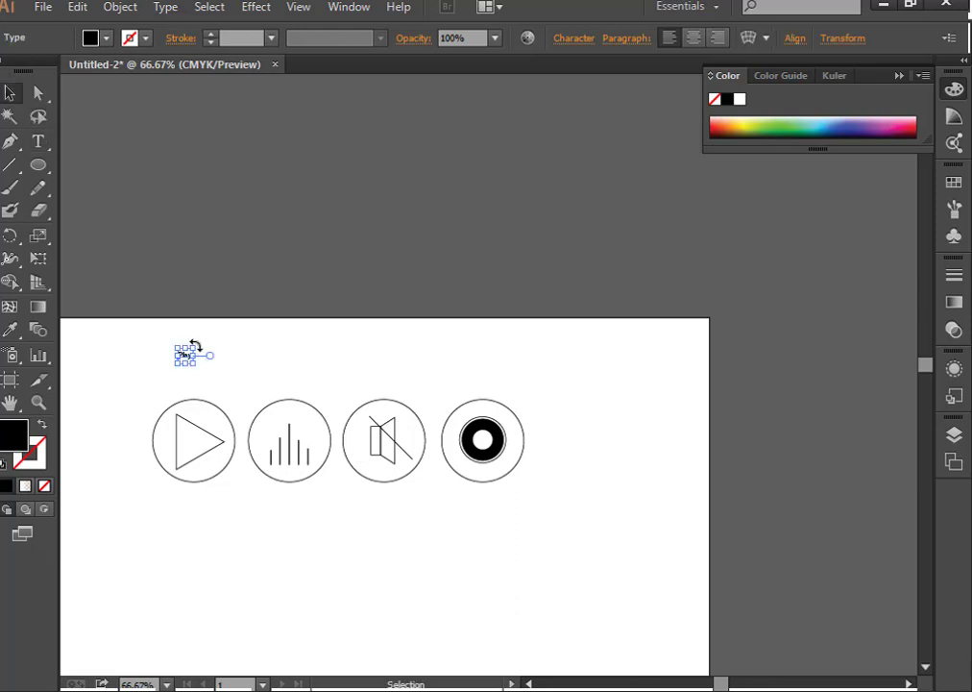
mouse_move(195, 344)
mouse_down()
mouse_move(223, 329)
mouse_move(182, 380)
mouse_up()
click(348, 602)
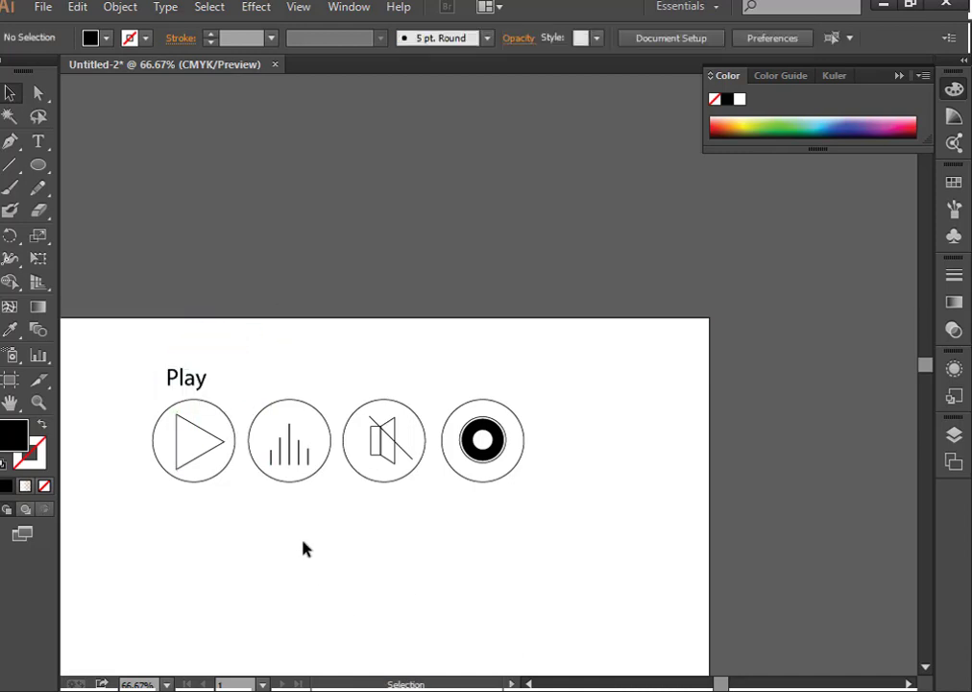
Check the list of icon names without changing it, then zoom in on the icon row
click(530, 683)
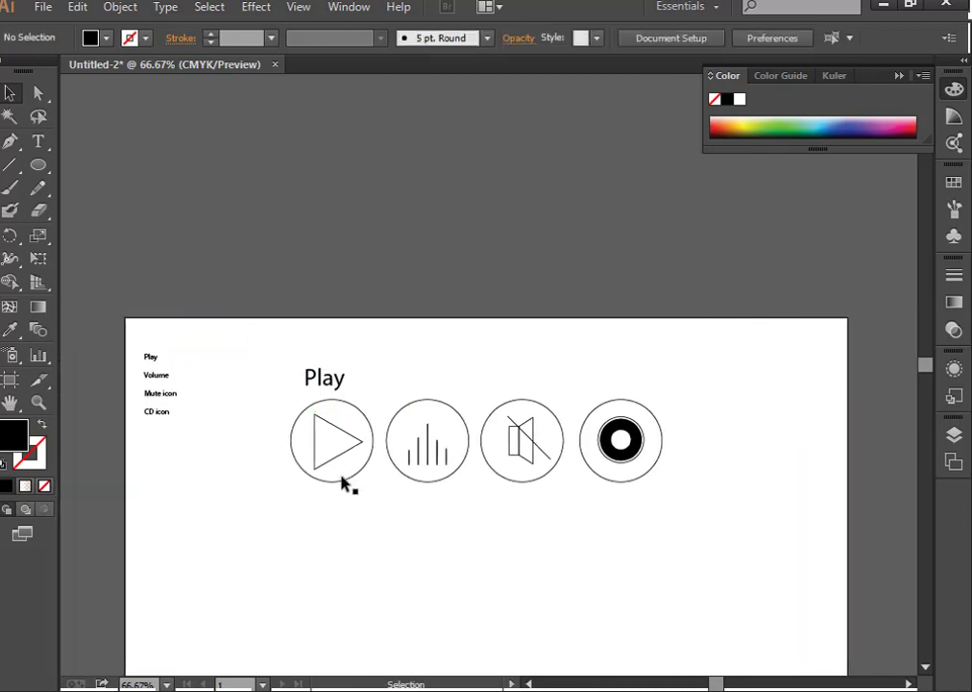
double_click(155, 382)
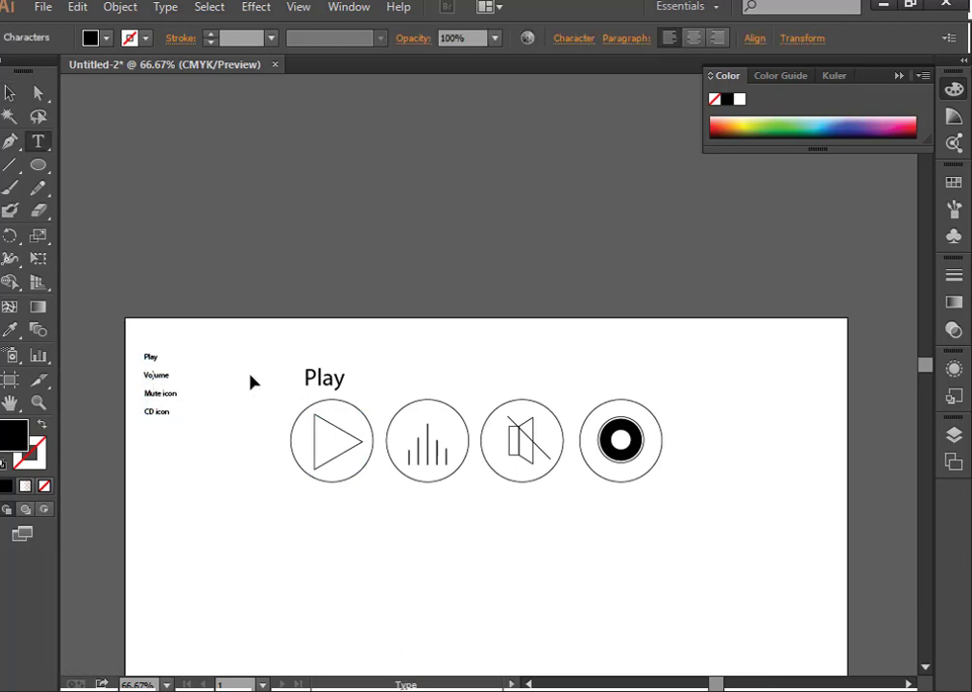
key(Escape)
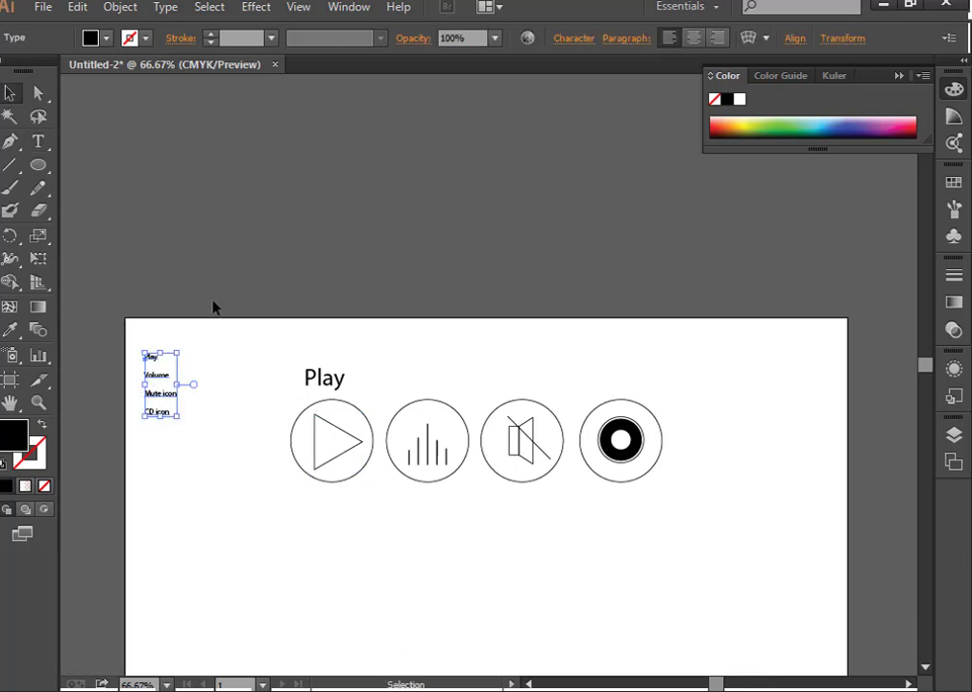
click(210, 390)
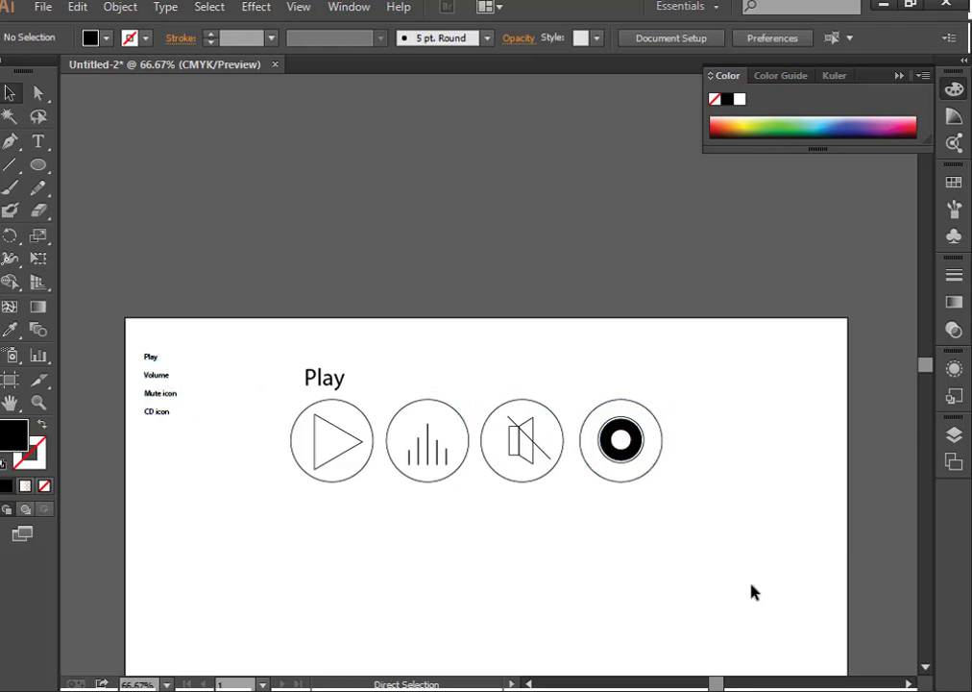
key(ctrl+plus)
key(ctrl+plus)
key(ctrl+plus)
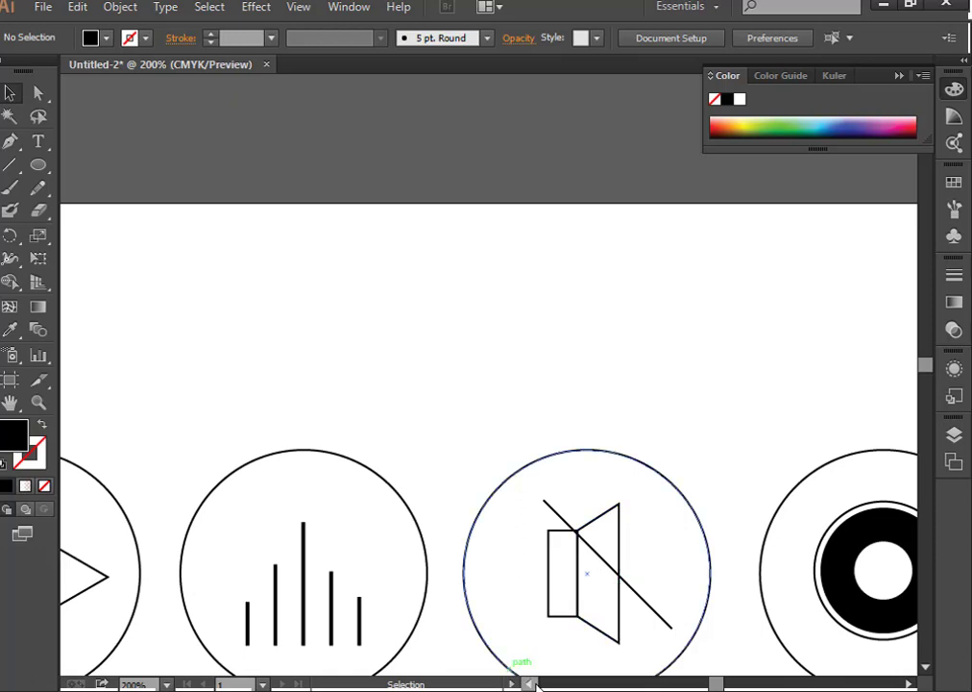
Expand the play icon's circle and triangle fill and stroke into shapes
scroll(519, 576, left, 1)
scroll(519, 528, left, 4)
scroll(529, 437, left, 3)
scroll(529, 437, down, 3)
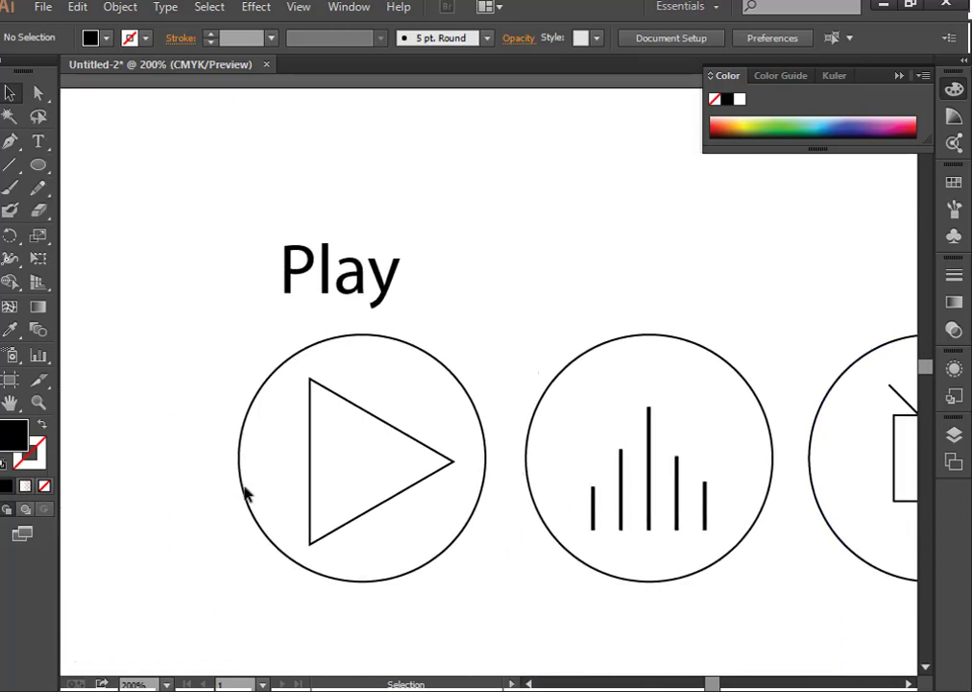
click(384, 433)
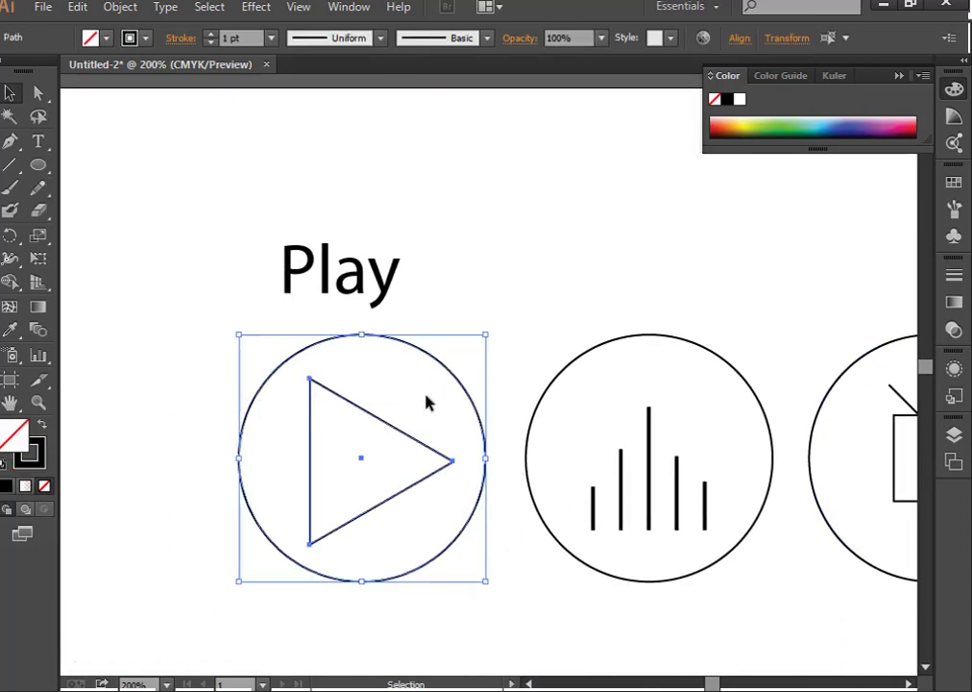
click(118, 8)
click(178, 213)
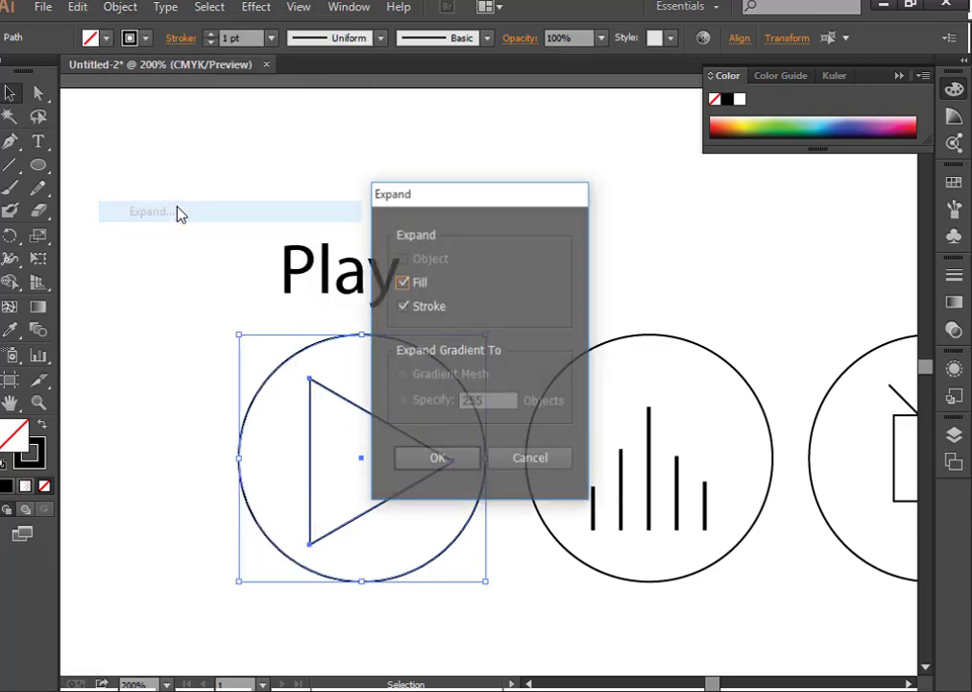
click(442, 461)
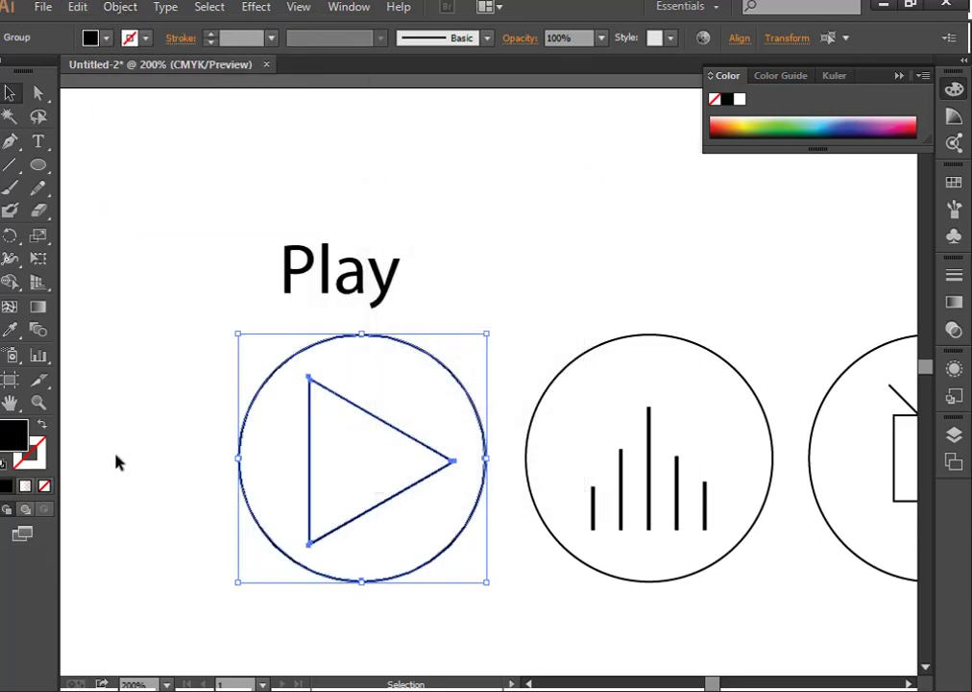
Apply the yellow-to-red gradient swatch to the play icon
click(954, 182)
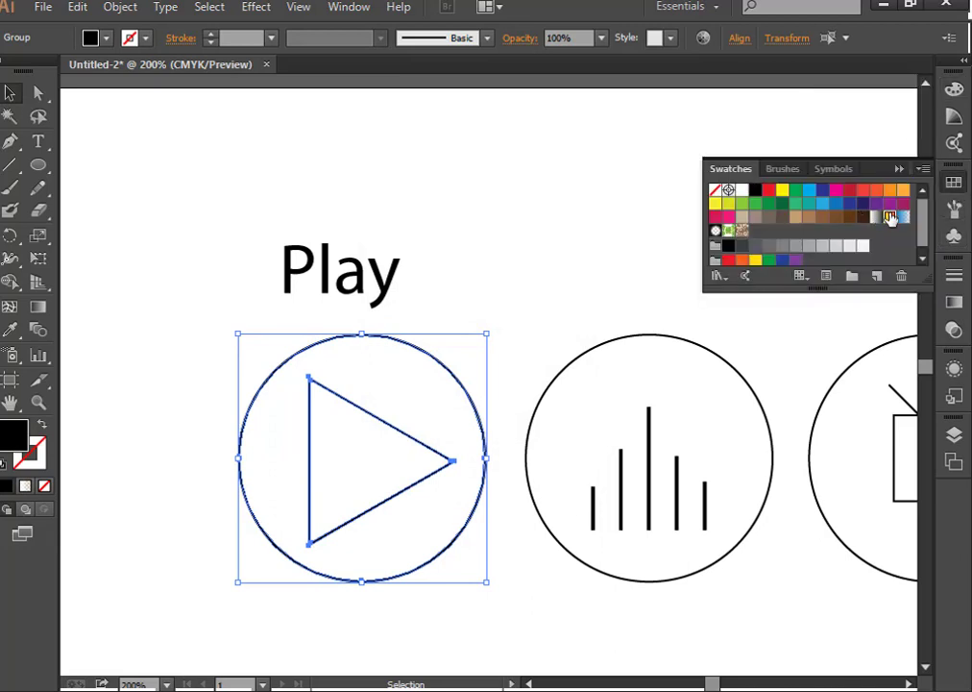
click(890, 217)
click(606, 283)
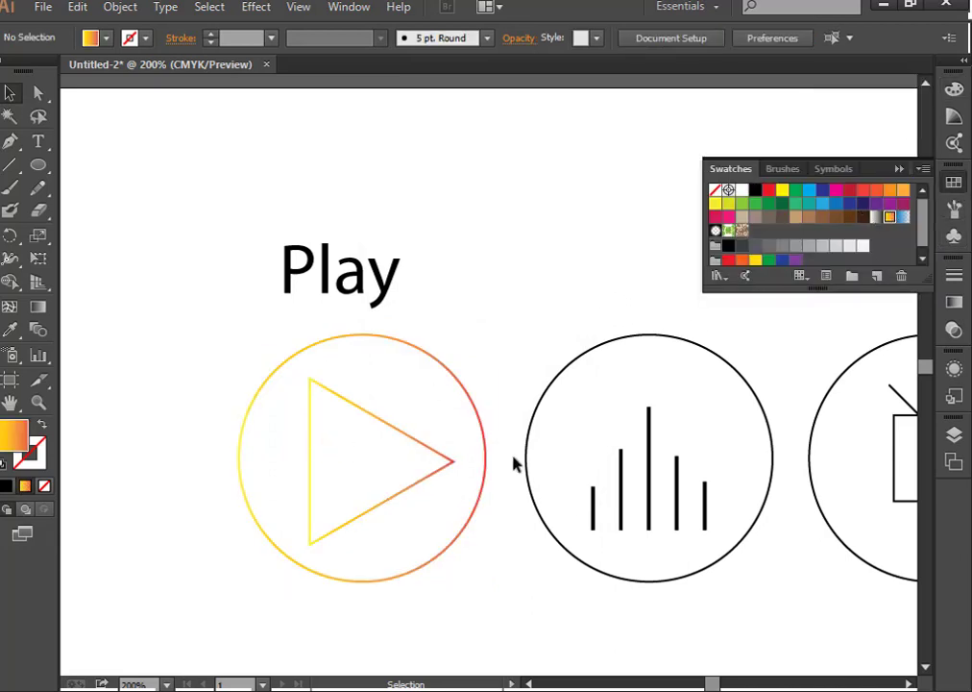
click(907, 682)
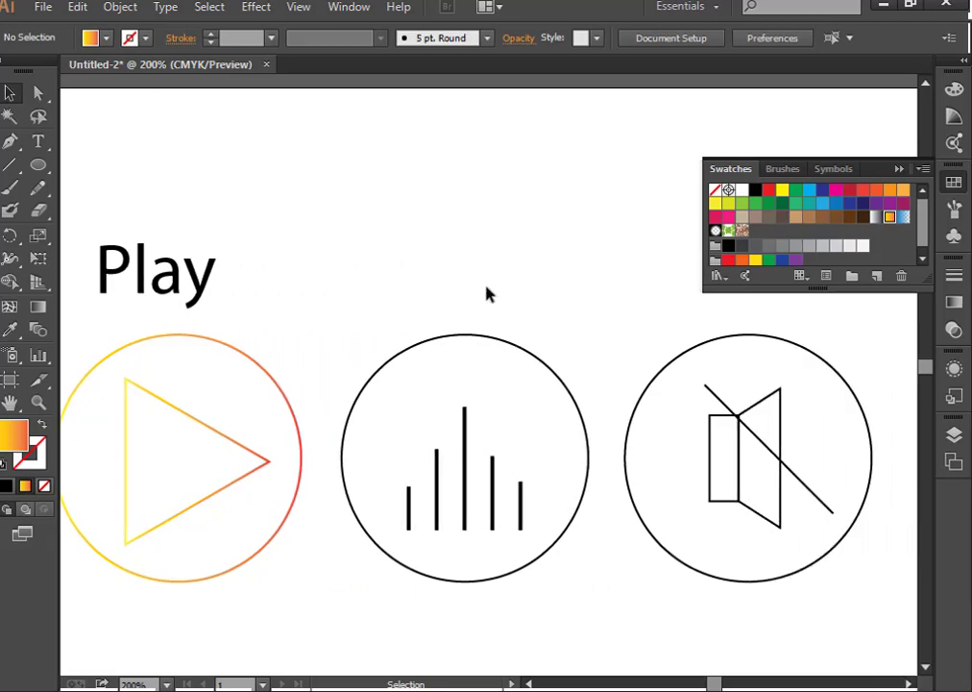
Expand the bars-in-circle volume icon's strokes into shapes
click(445, 516)
click(120, 7)
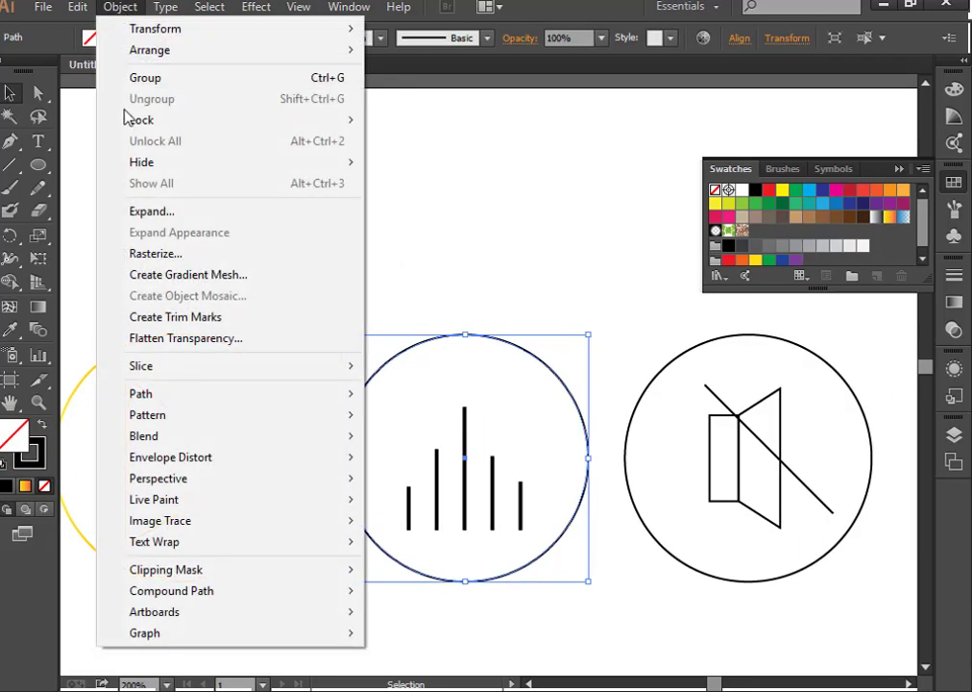
click(165, 212)
click(413, 461)
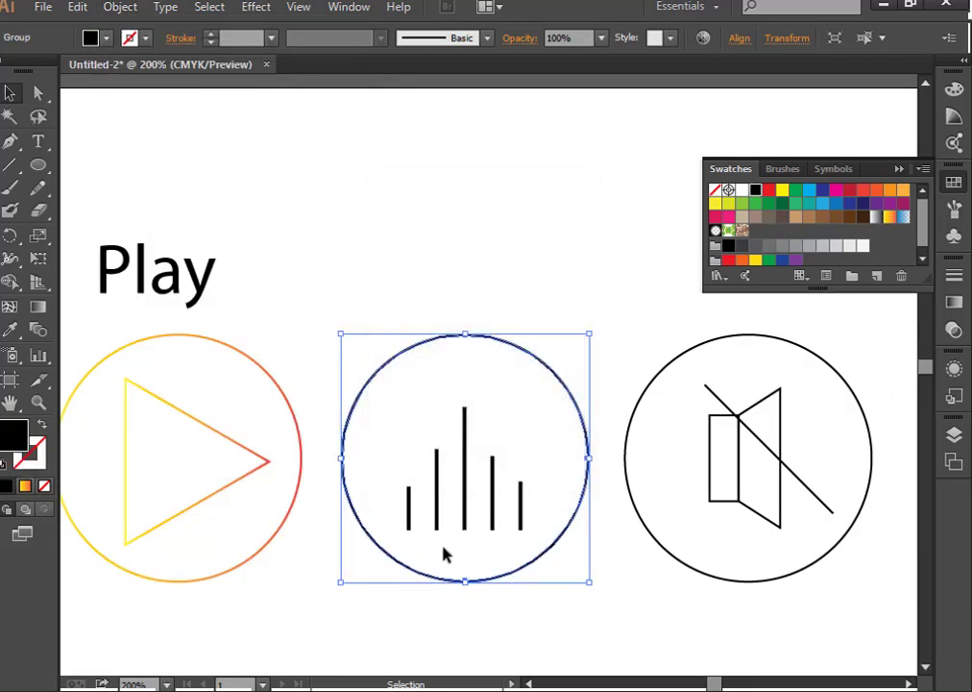
Reselect the circle and all five bars, expand them again, and colour them red
drag(454, 300, 509, 603)
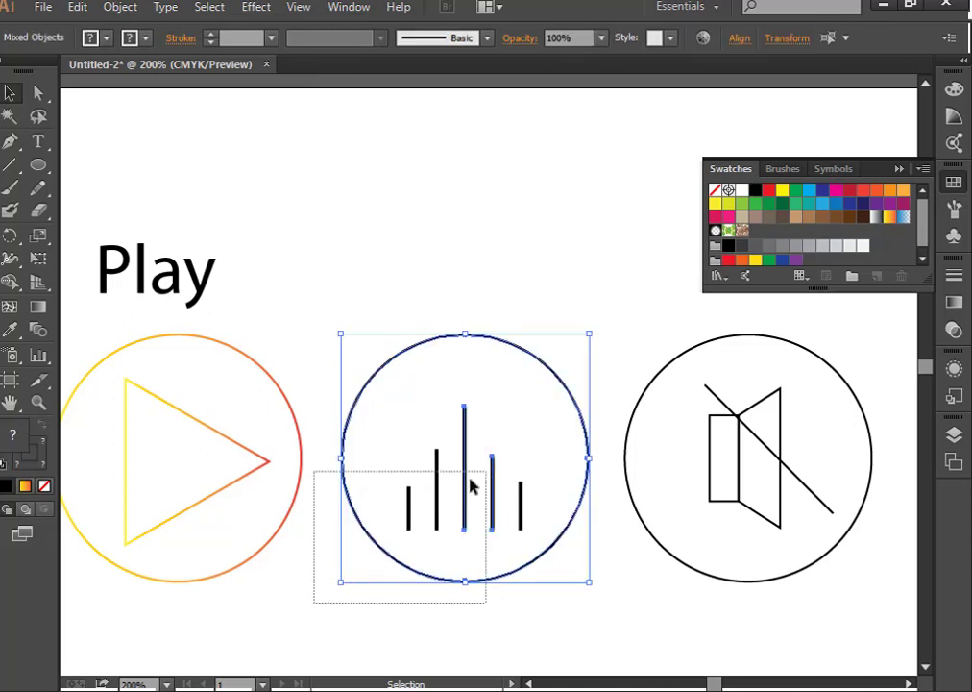
mouse_move(375, 611)
mouse_down()
mouse_move(541, 343)
mouse_move(557, 299)
mouse_up()
click(120, 6)
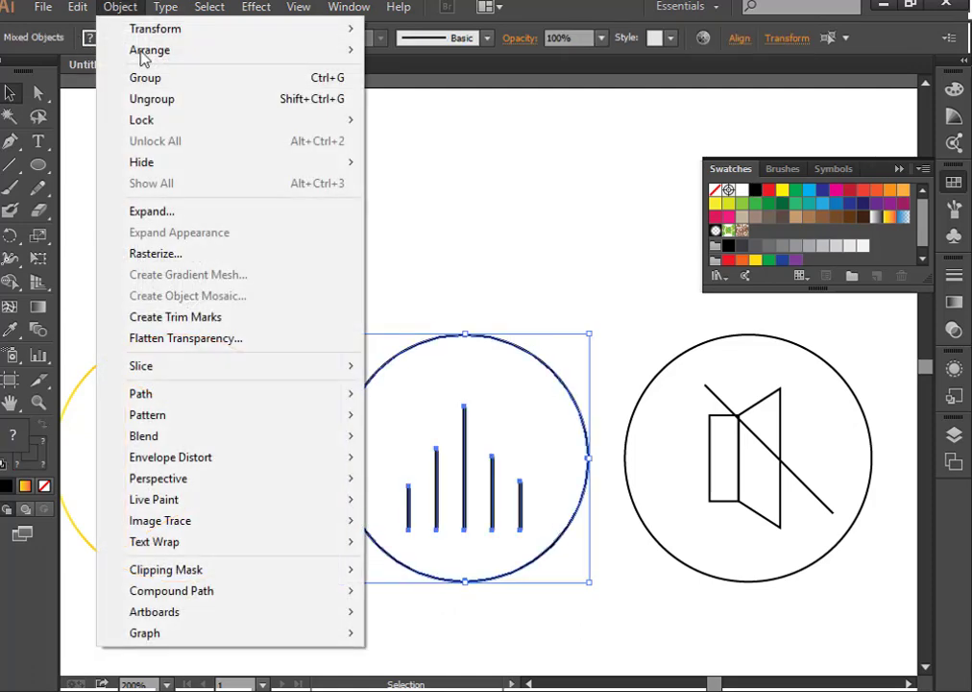
click(158, 211)
click(432, 460)
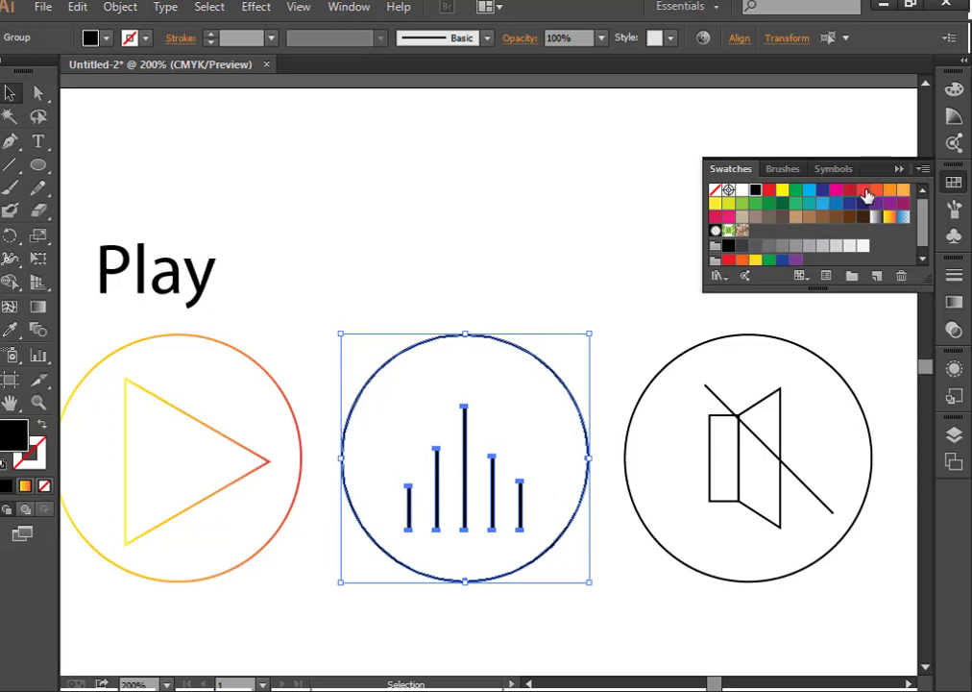
click(864, 192)
click(437, 242)
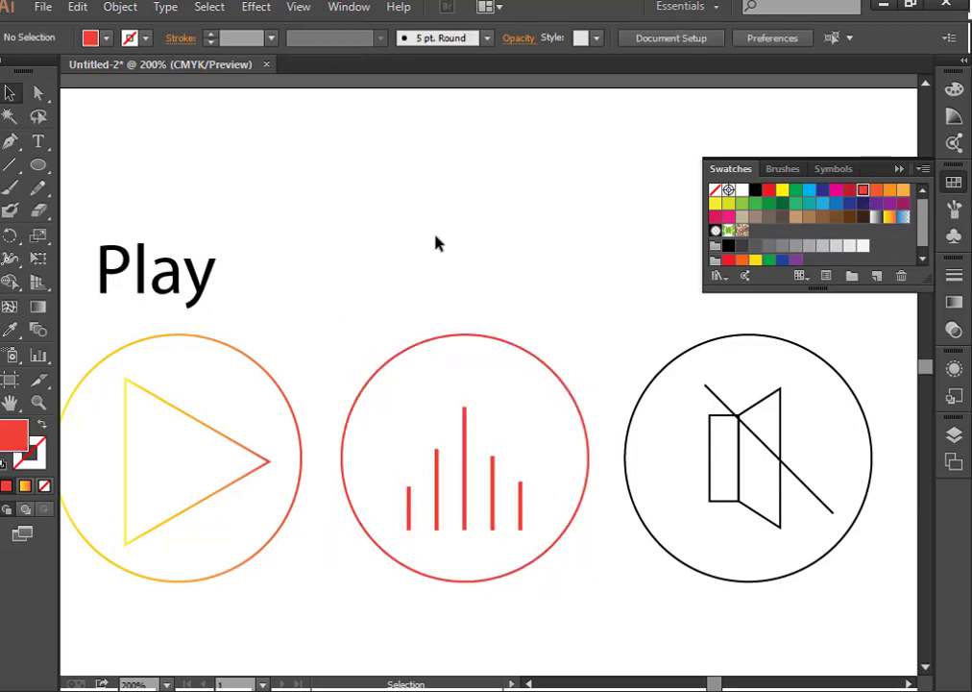
Expand the mute icon's circle, speaker and slash into shapes and apply the yellow-to-red gradient
scroll(720, 539, right, 5)
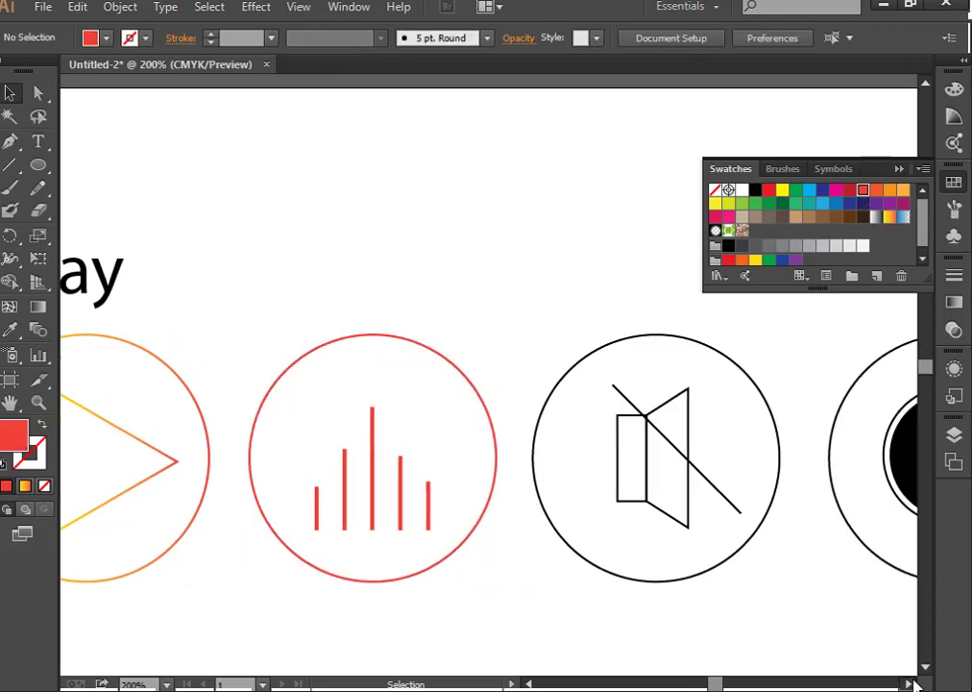
drag(539, 288, 527, 639)
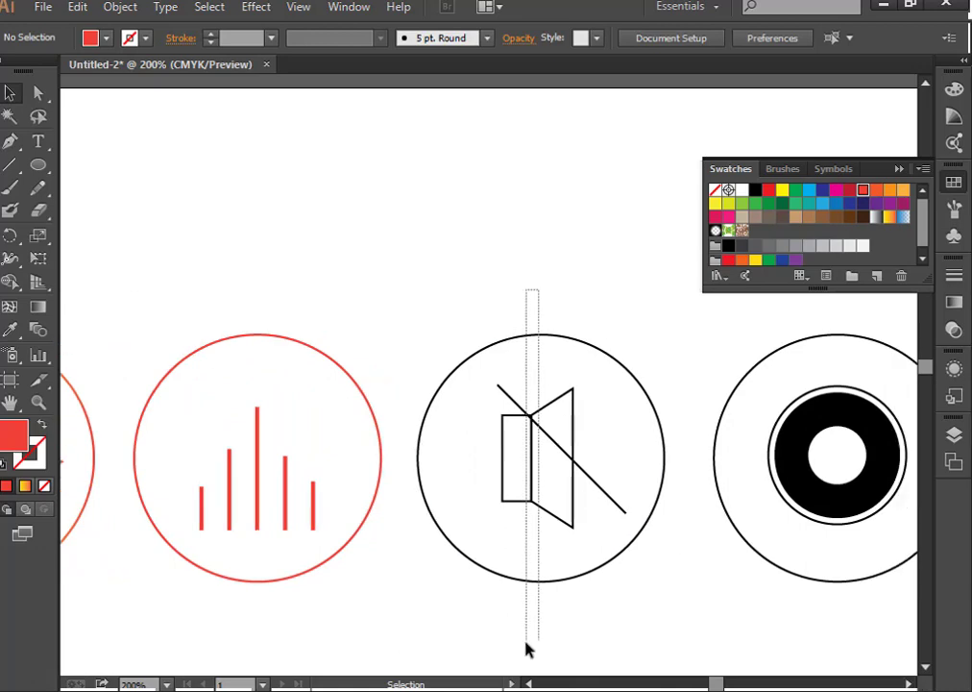
click(120, 6)
click(144, 212)
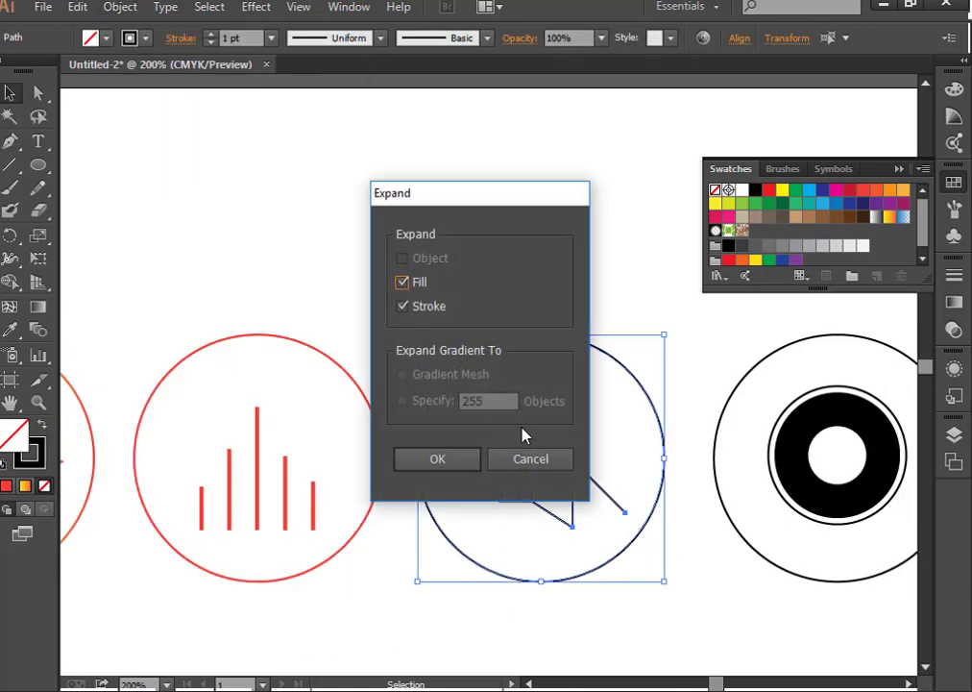
click(440, 461)
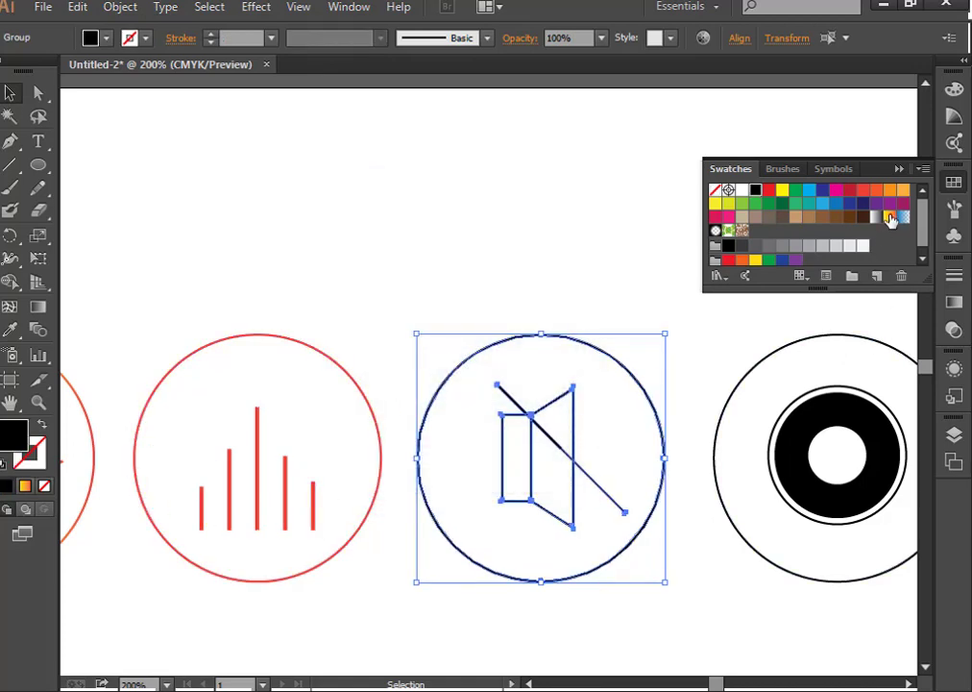
click(890, 217)
click(520, 644)
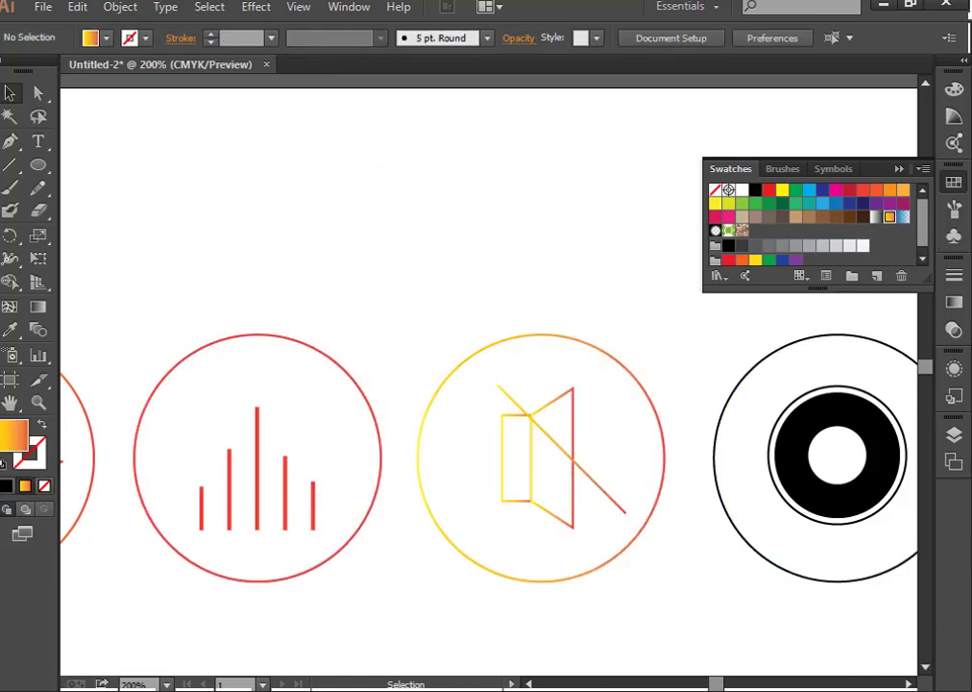
click(908, 683)
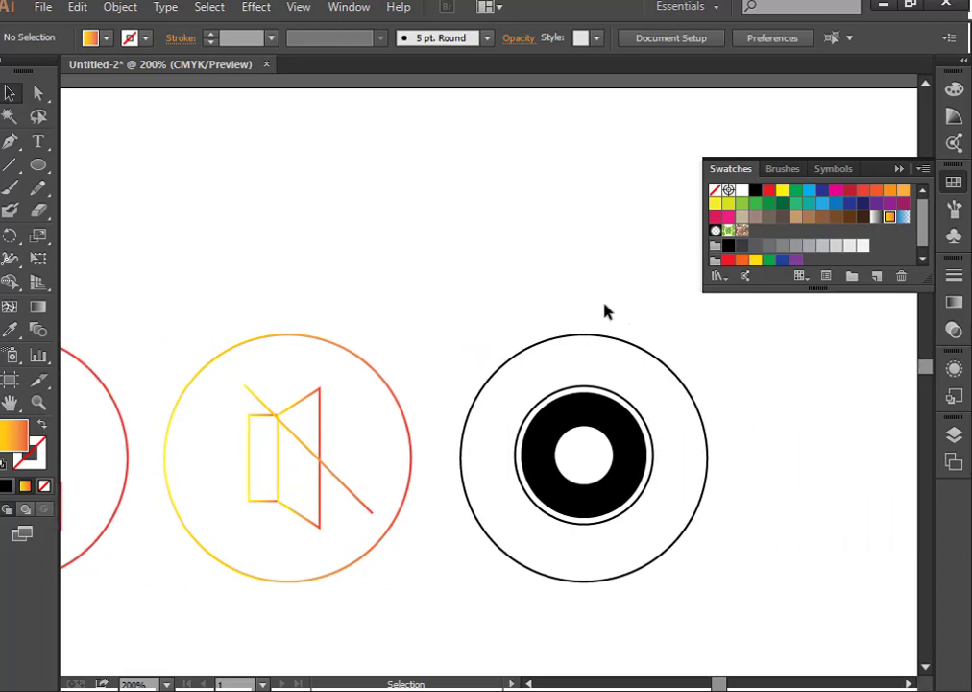
Expand the CD icon's outer circle, thin ring and disc into shapes
click(562, 579)
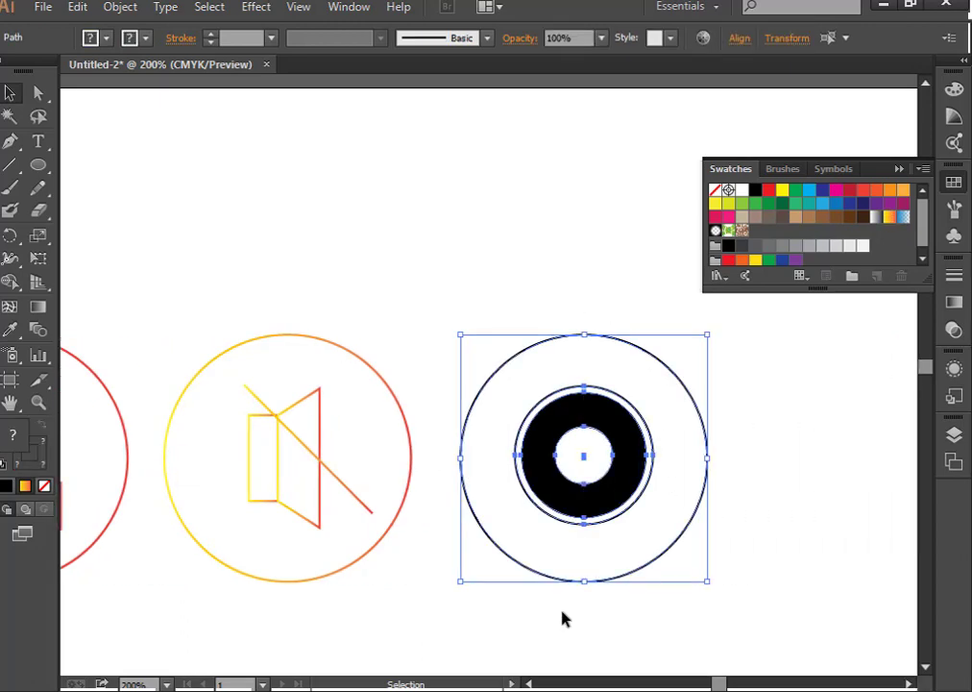
right_click(554, 423)
click(120, 7)
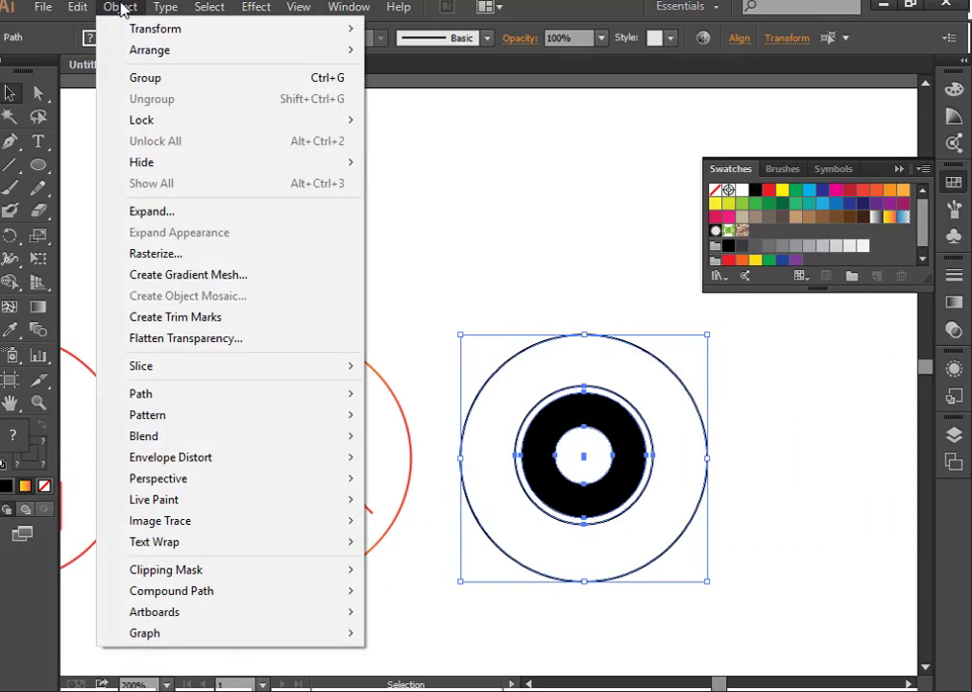
click(139, 212)
click(429, 461)
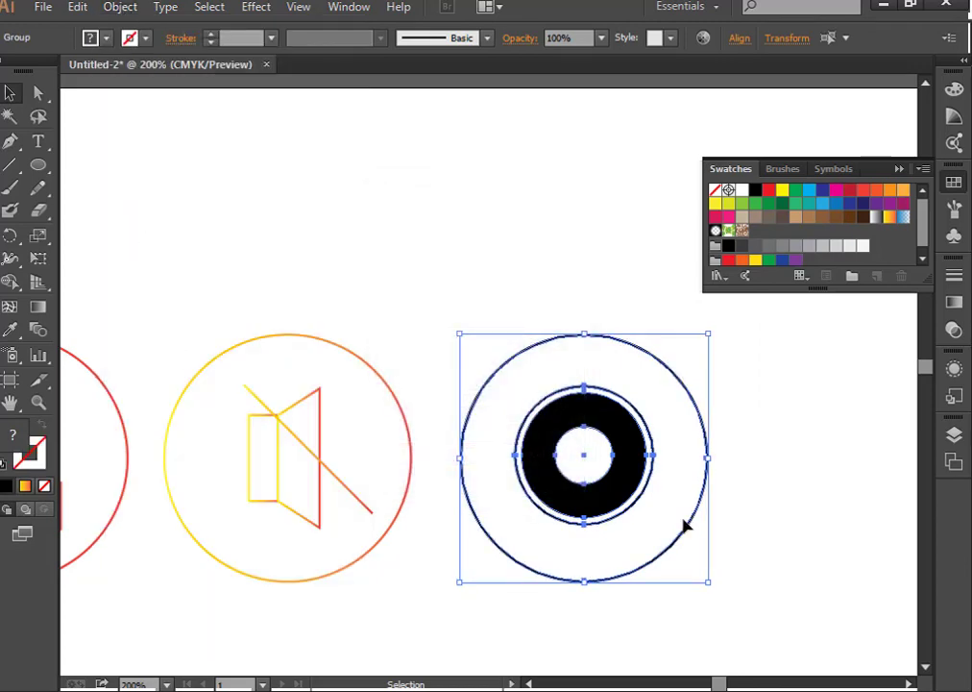
click(741, 526)
Colour the whole CD icon orange and set the zoom to 150%
drag(595, 272, 605, 497)
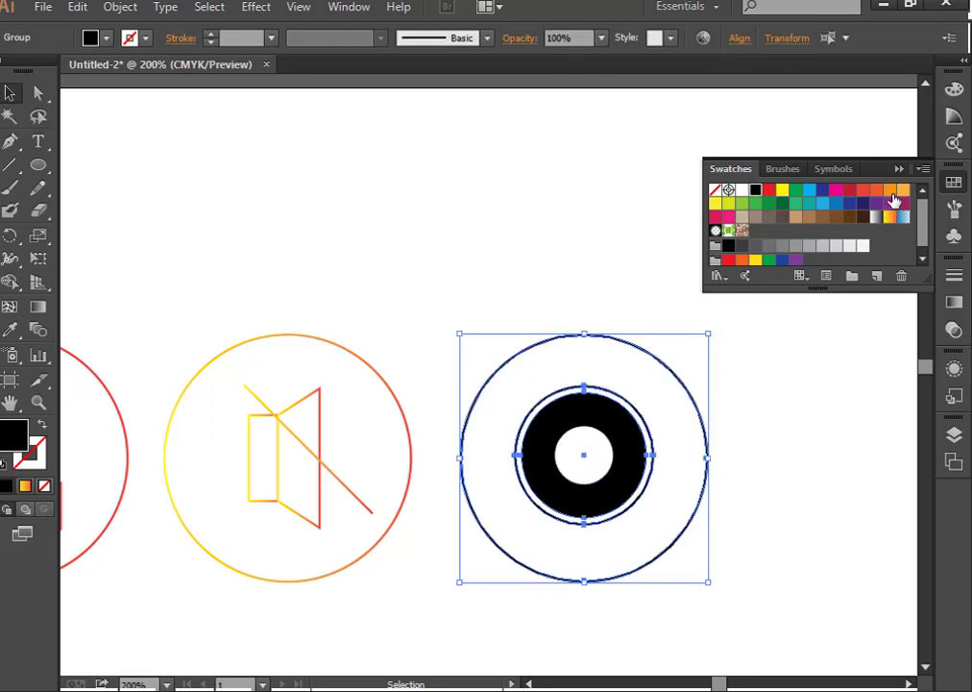
click(891, 192)
click(510, 228)
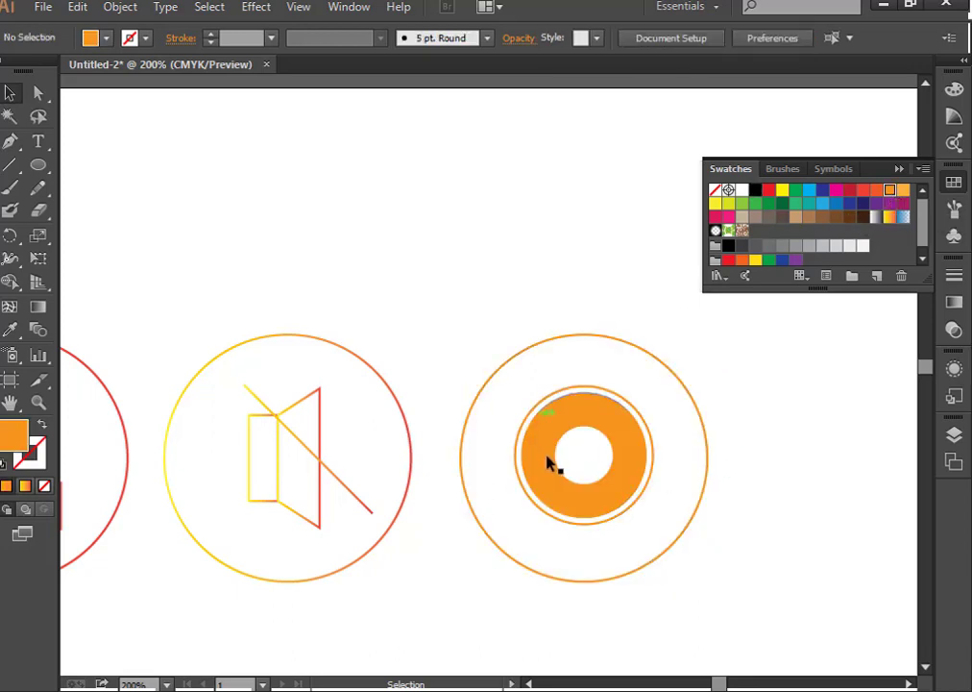
drag(536, 269, 605, 415)
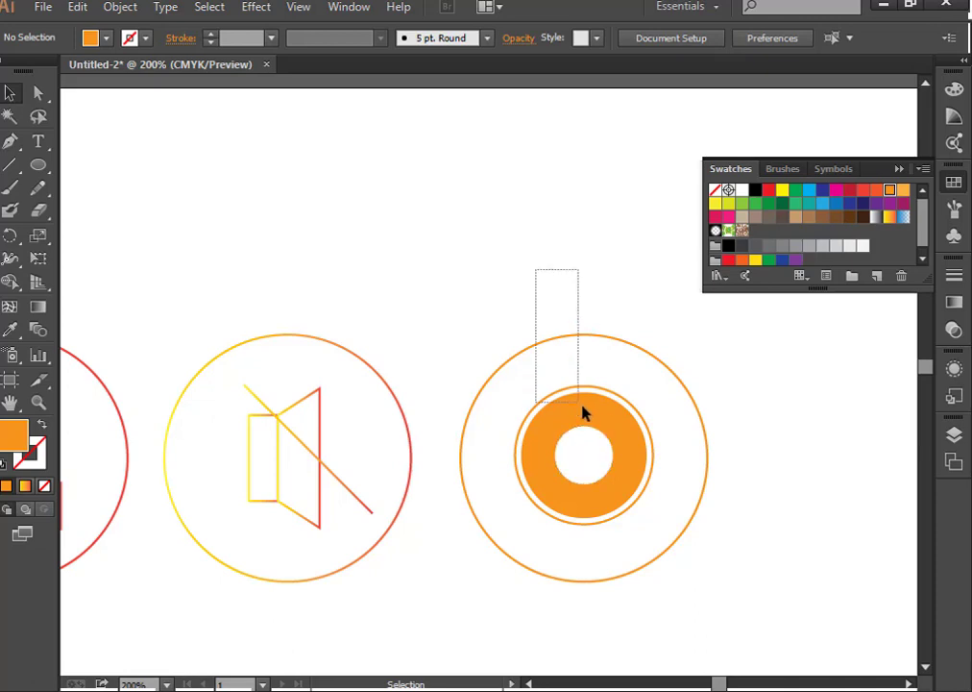
click(492, 276)
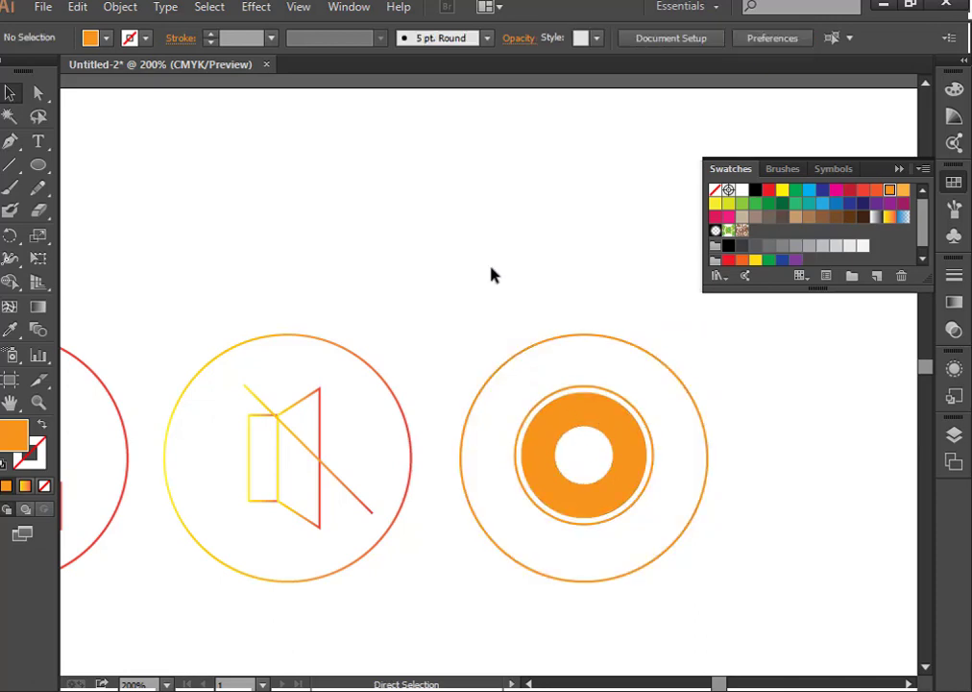
key(ctrl+minus)
key(ctrl+minus)
key(ctrl+minus)
key(ctrl+plus)
key(ctrl+plus)
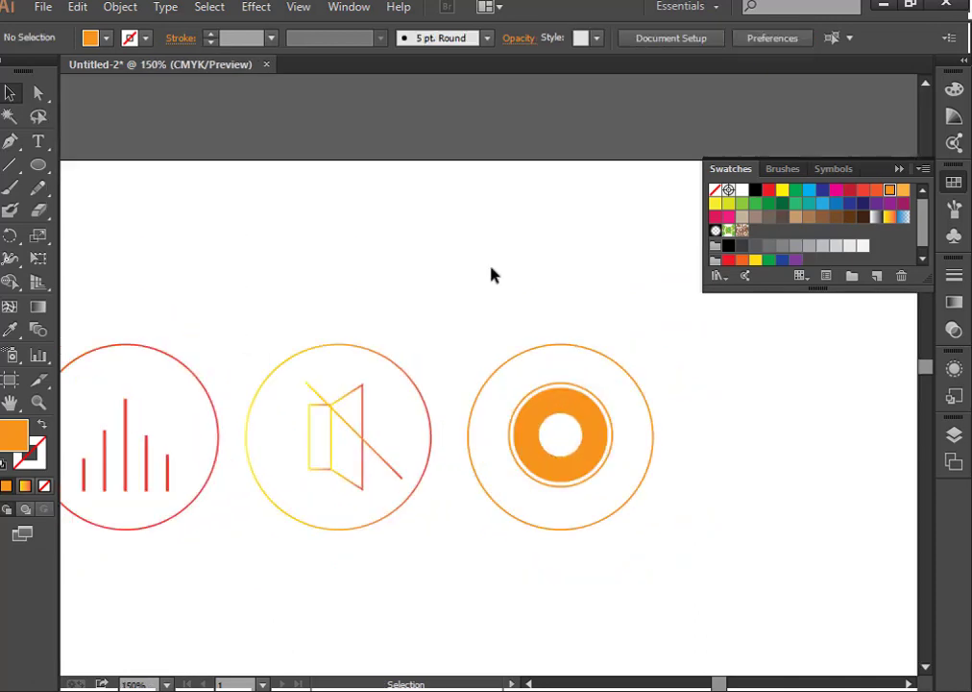
Colour the mute speaker icon red
drag(350, 262, 347, 510)
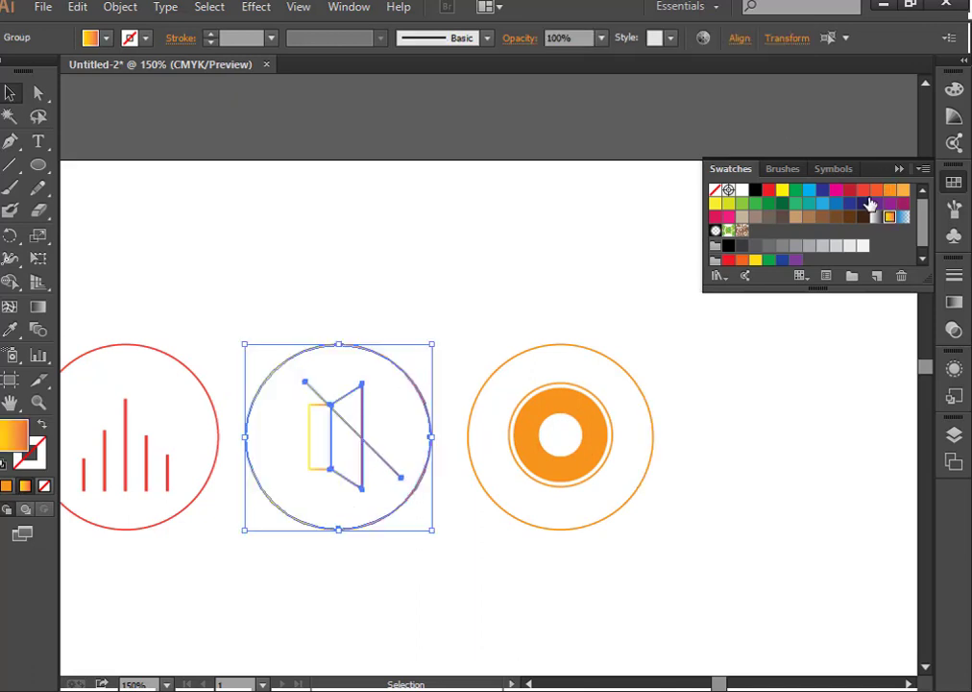
click(866, 191)
click(643, 569)
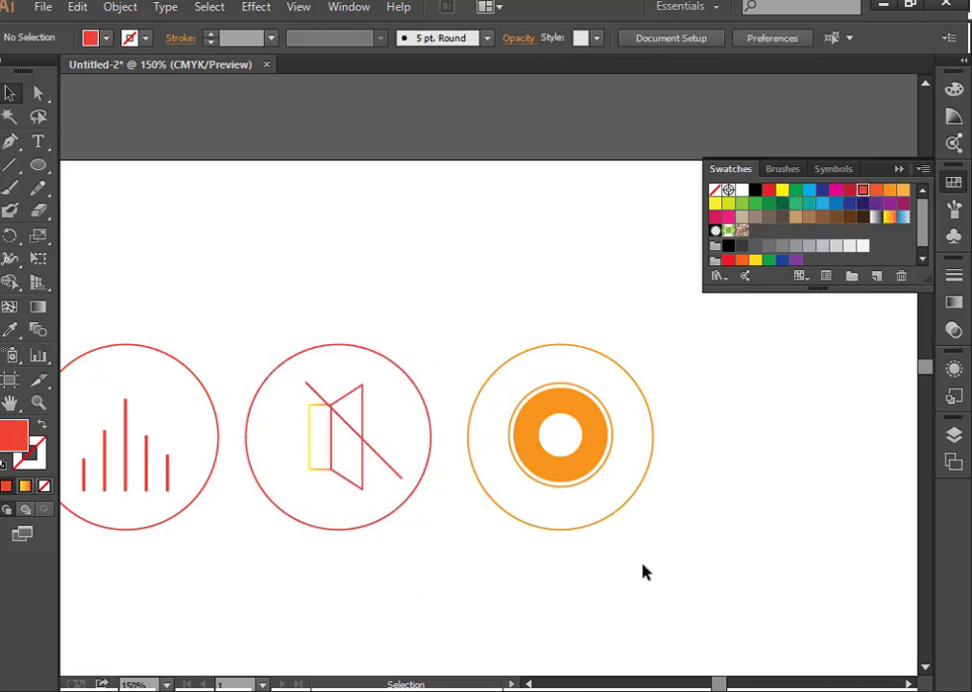
Colour all four icons under the Play label with the same green swatch
click(531, 684)
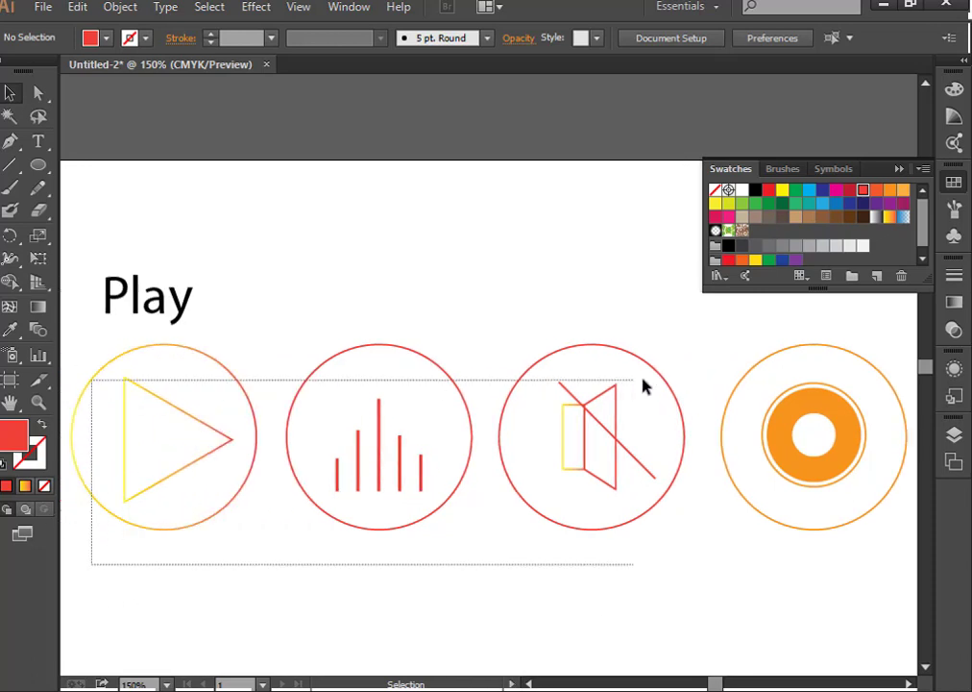
drag(121, 485, 916, 408)
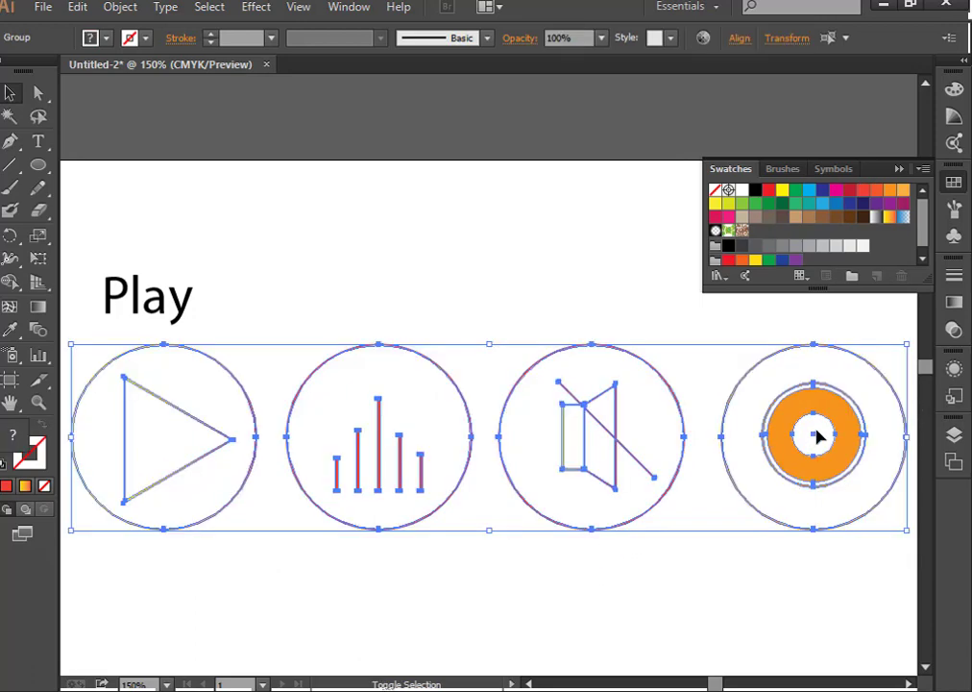
click(795, 192)
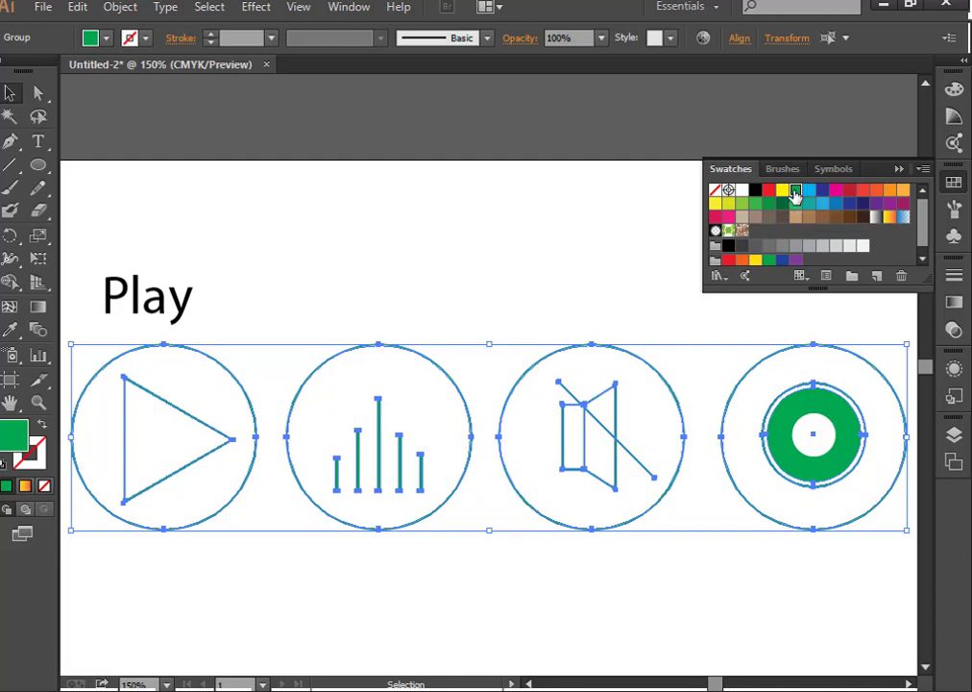
click(355, 267)
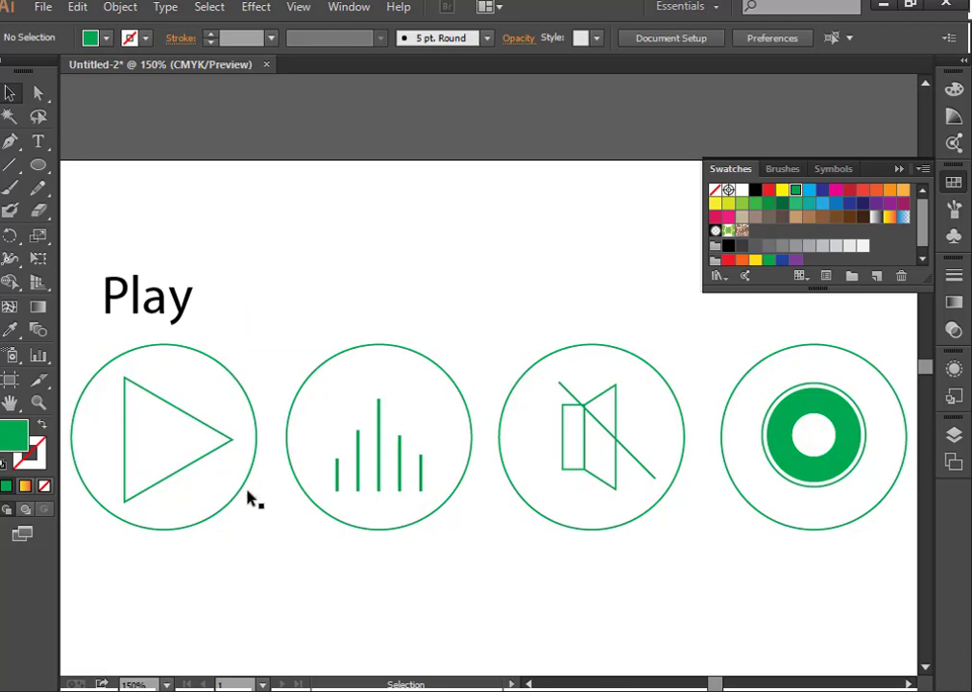
drag(152, 581, 803, 437)
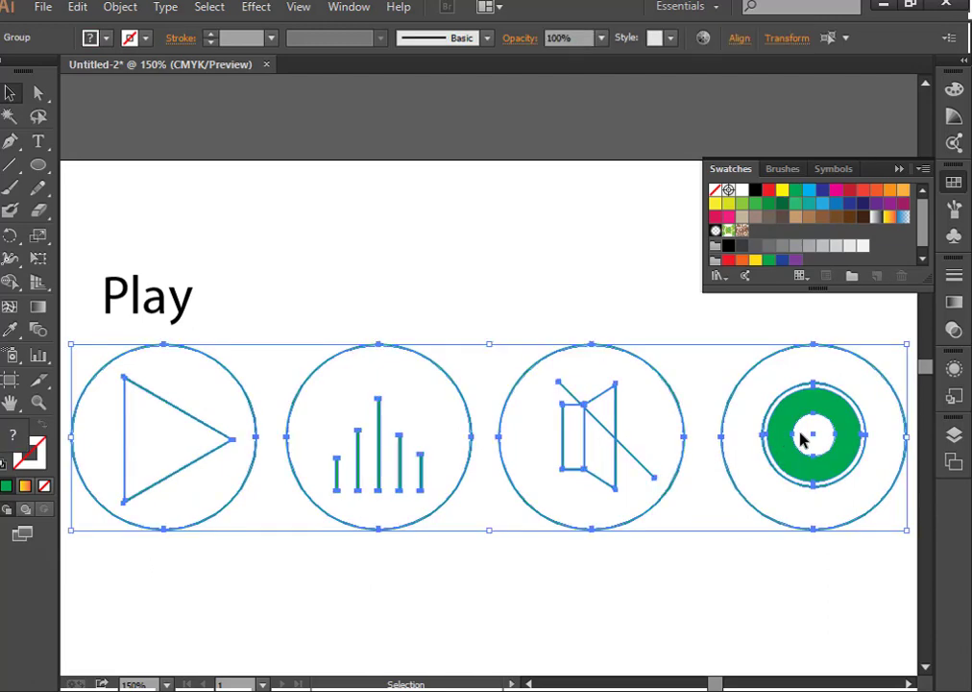
click(619, 595)
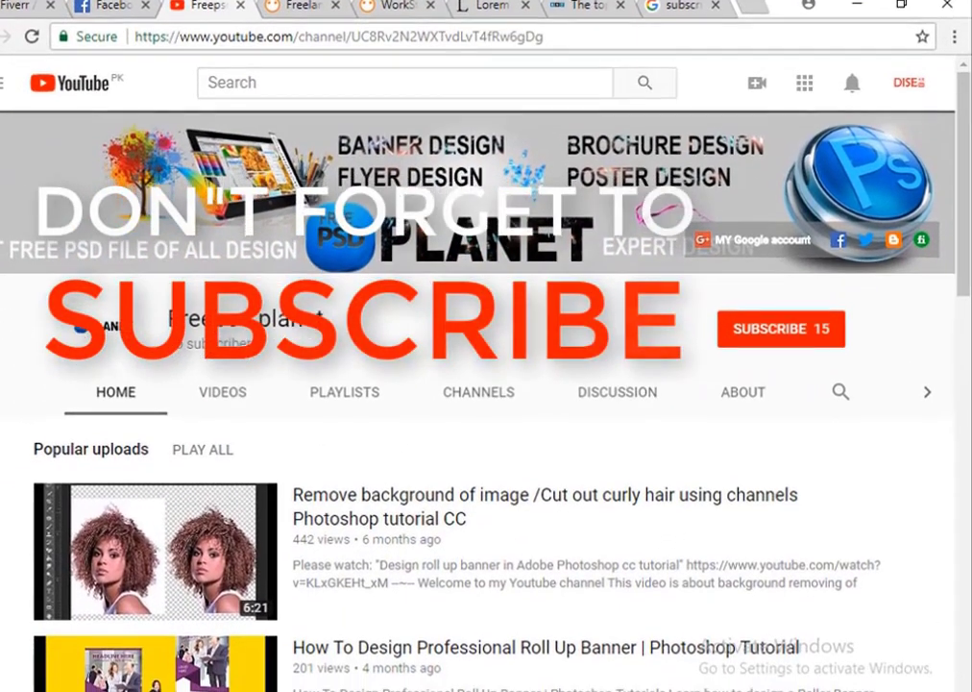
Subscribe to the design tutorial channel and switch on its notification bell
click(764, 332)
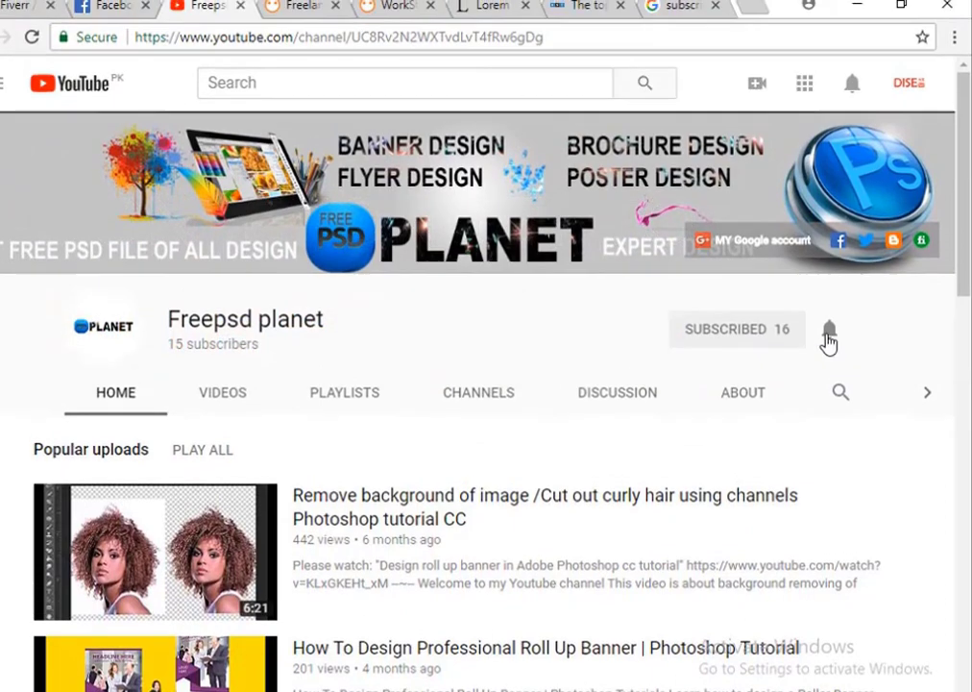
click(828, 336)
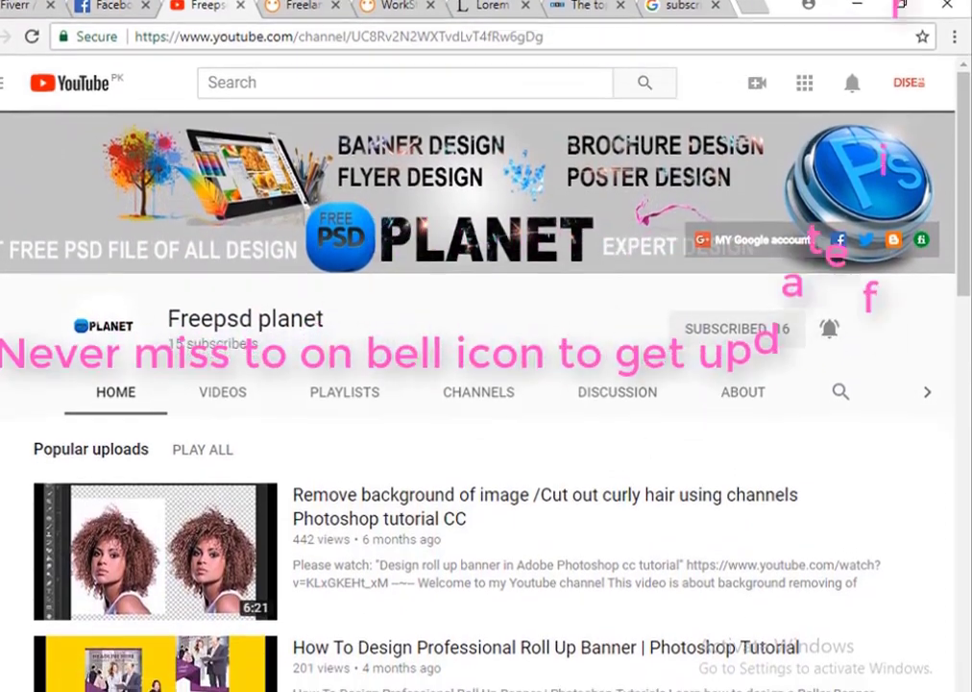